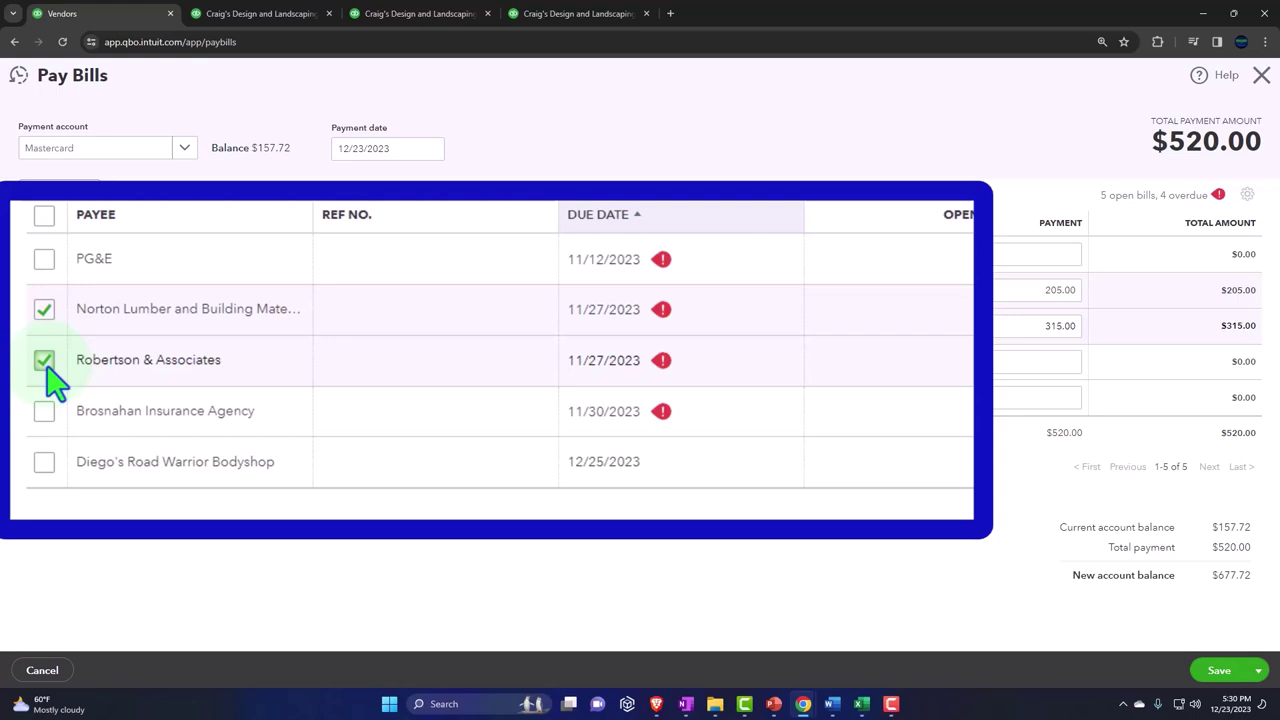
Deselect the Robertson & Associates and Norton Lumber bills and close Pay Bills
click(44, 362)
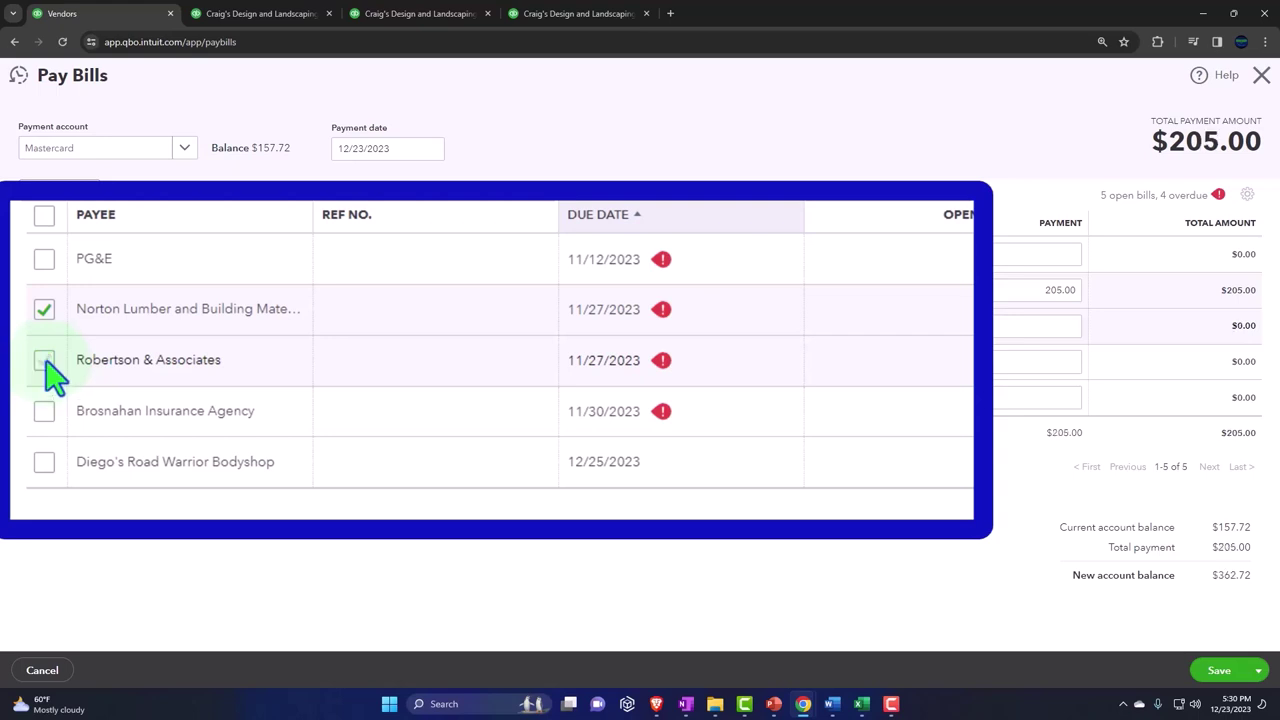
click(44, 310)
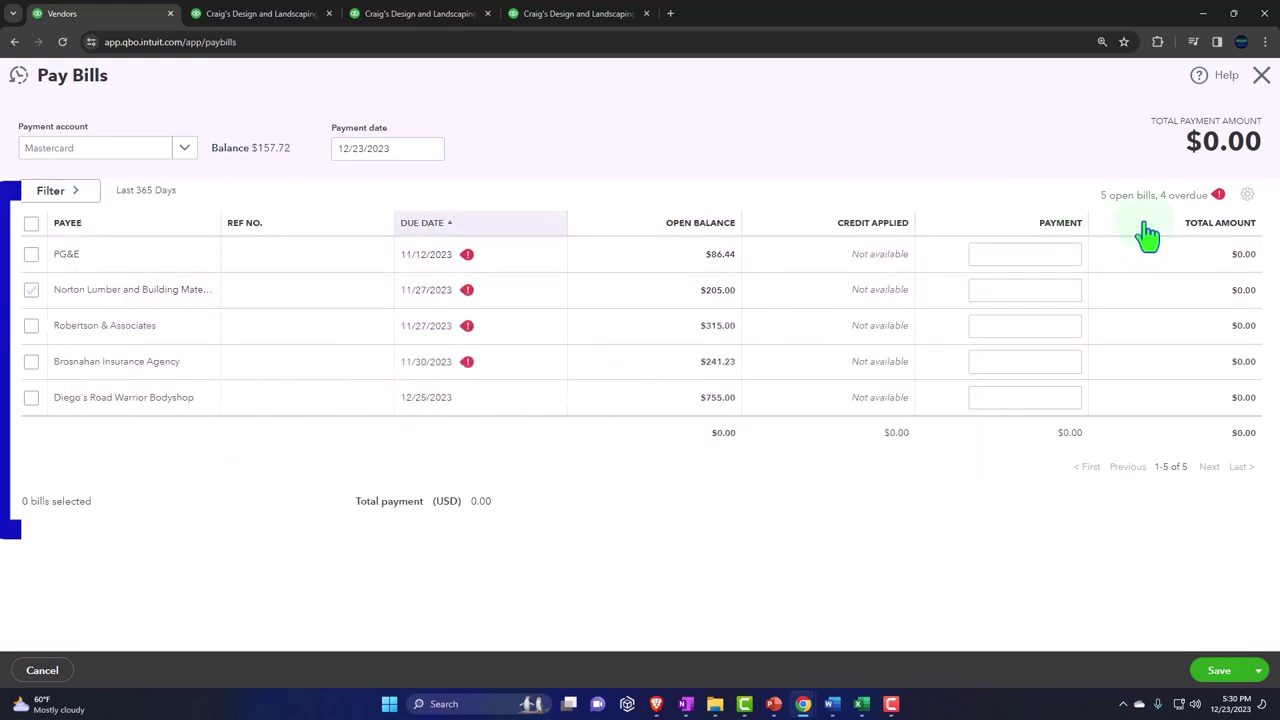
click(1264, 84)
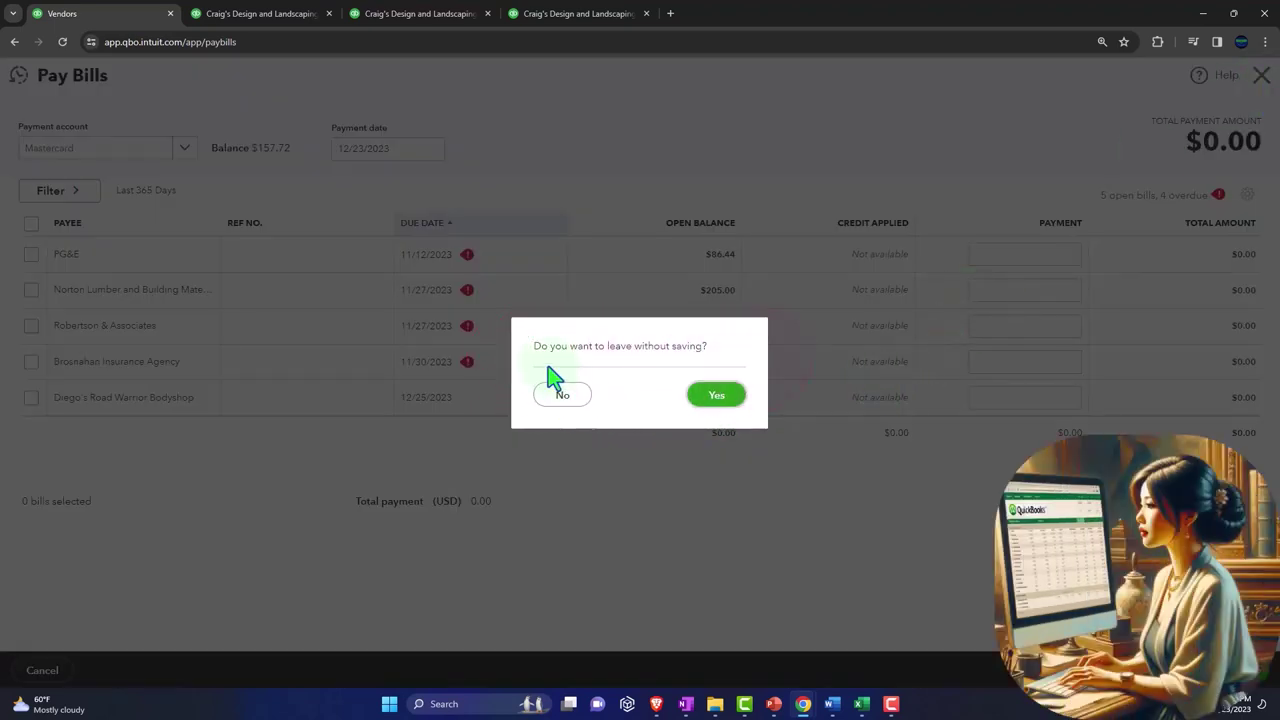
Discard the bill payment without saving and start a new bill
click(713, 398)
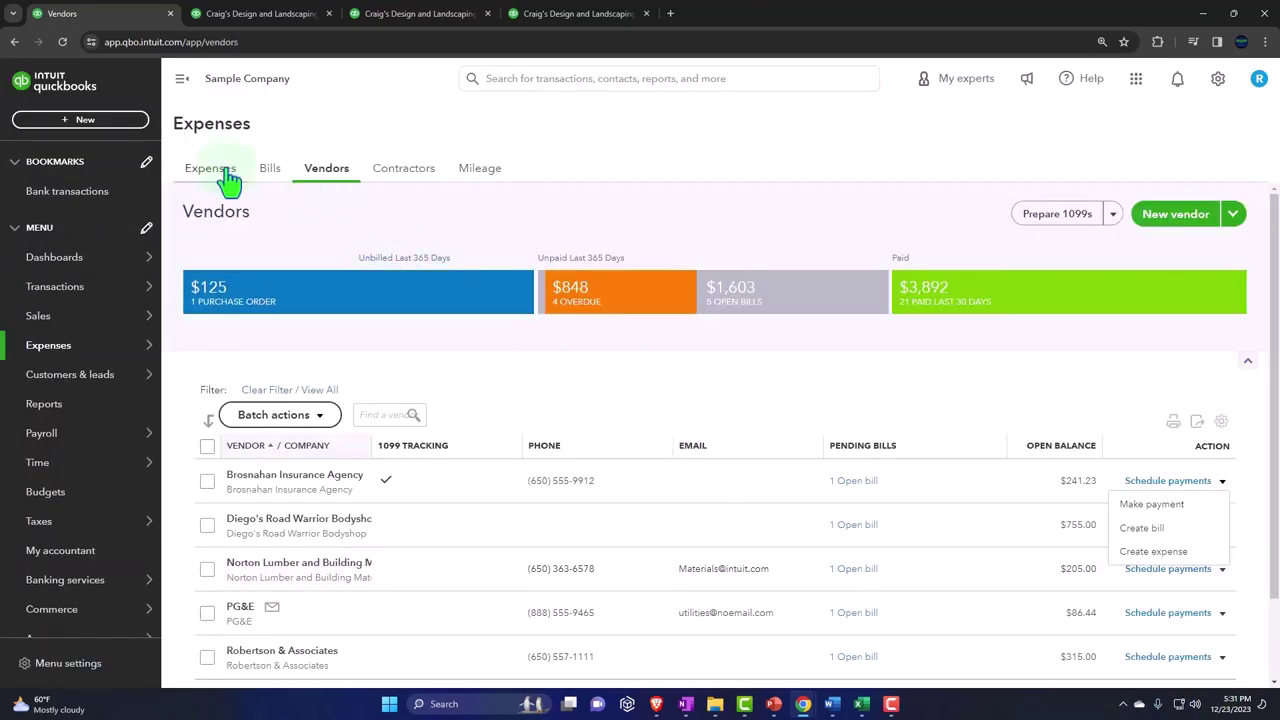
click(82, 121)
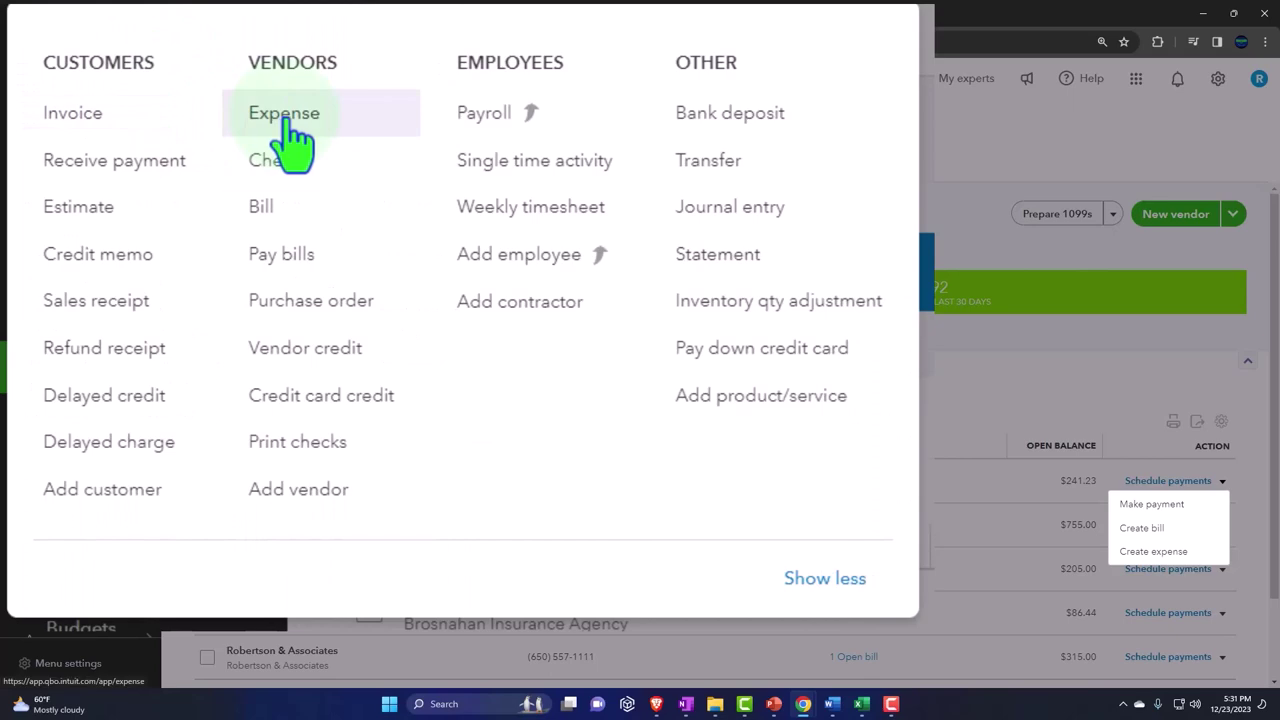
click(290, 208)
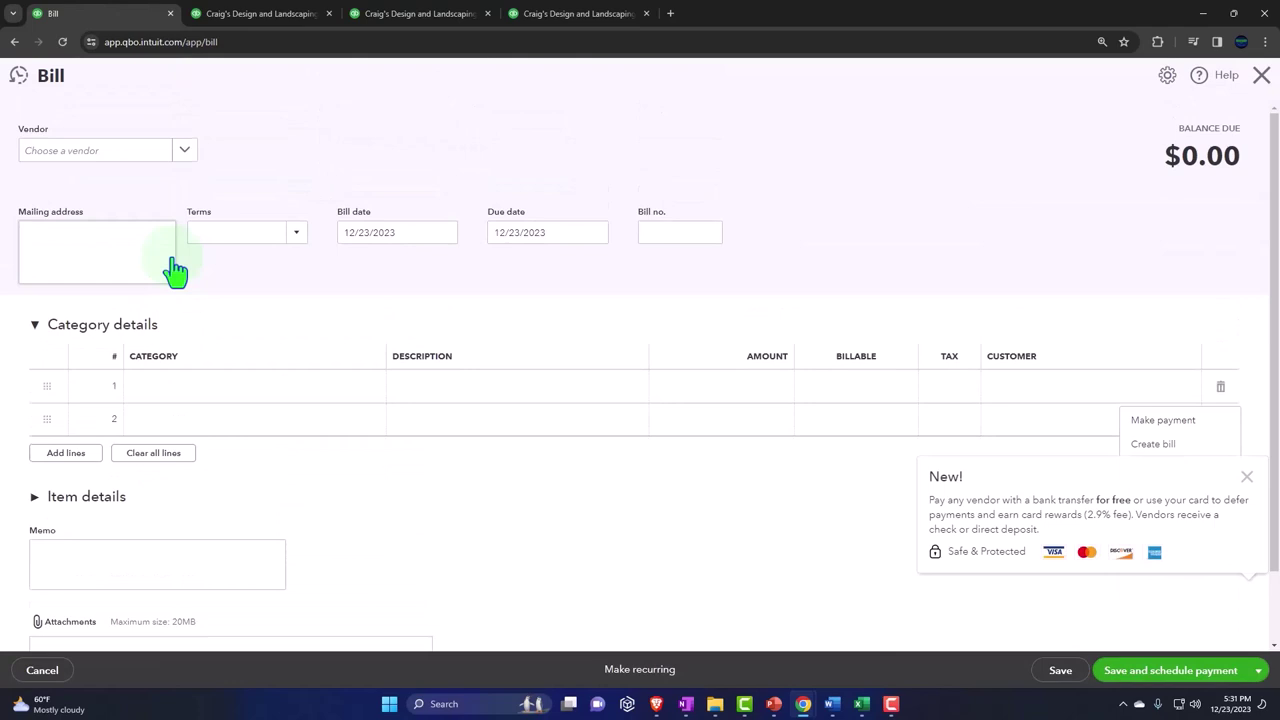
Add Vendor 5 as a new vendor on the bill and save the vendor record
text(Vendor)
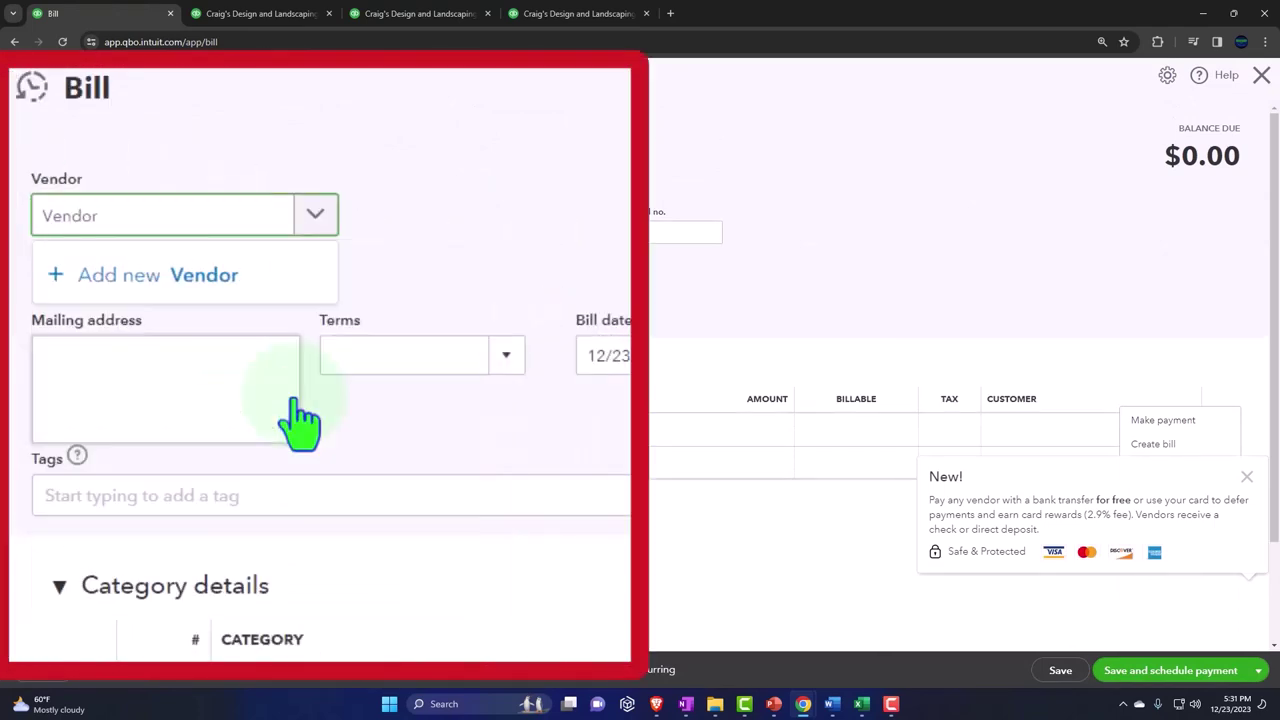
text( 5)
click(118, 280)
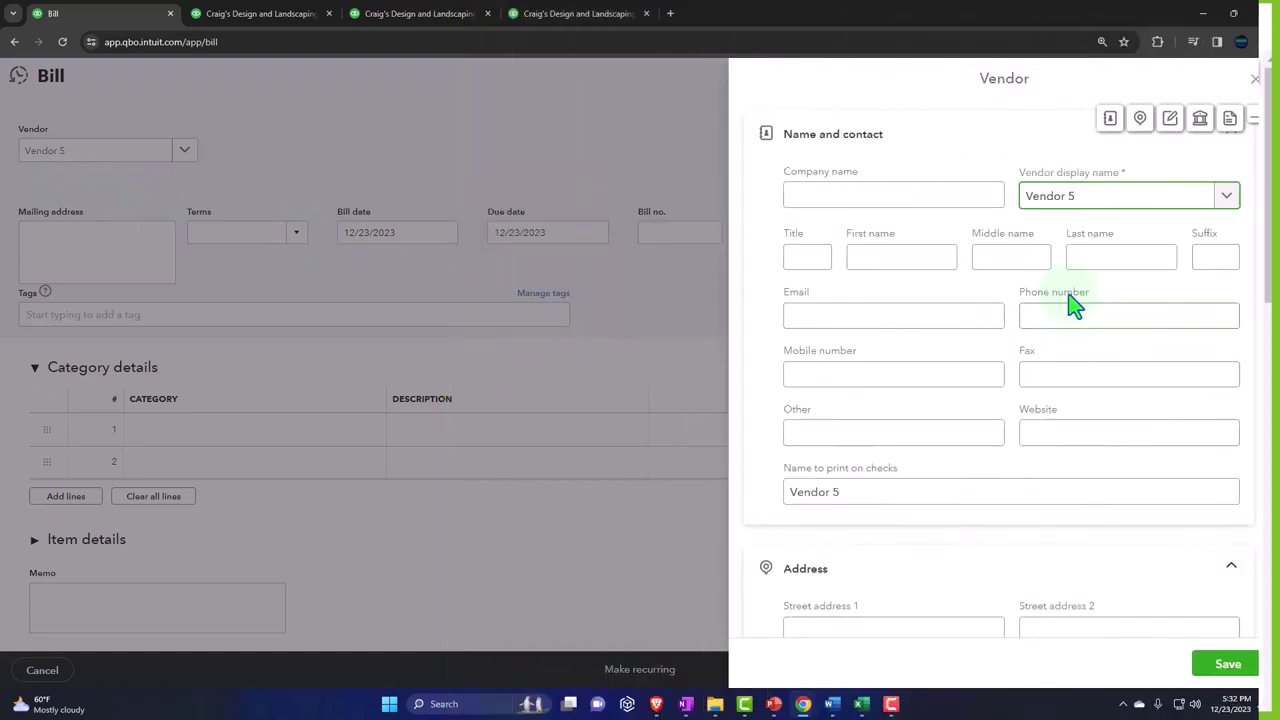
scroll(1120, 420, down, 4)
click(1228, 665)
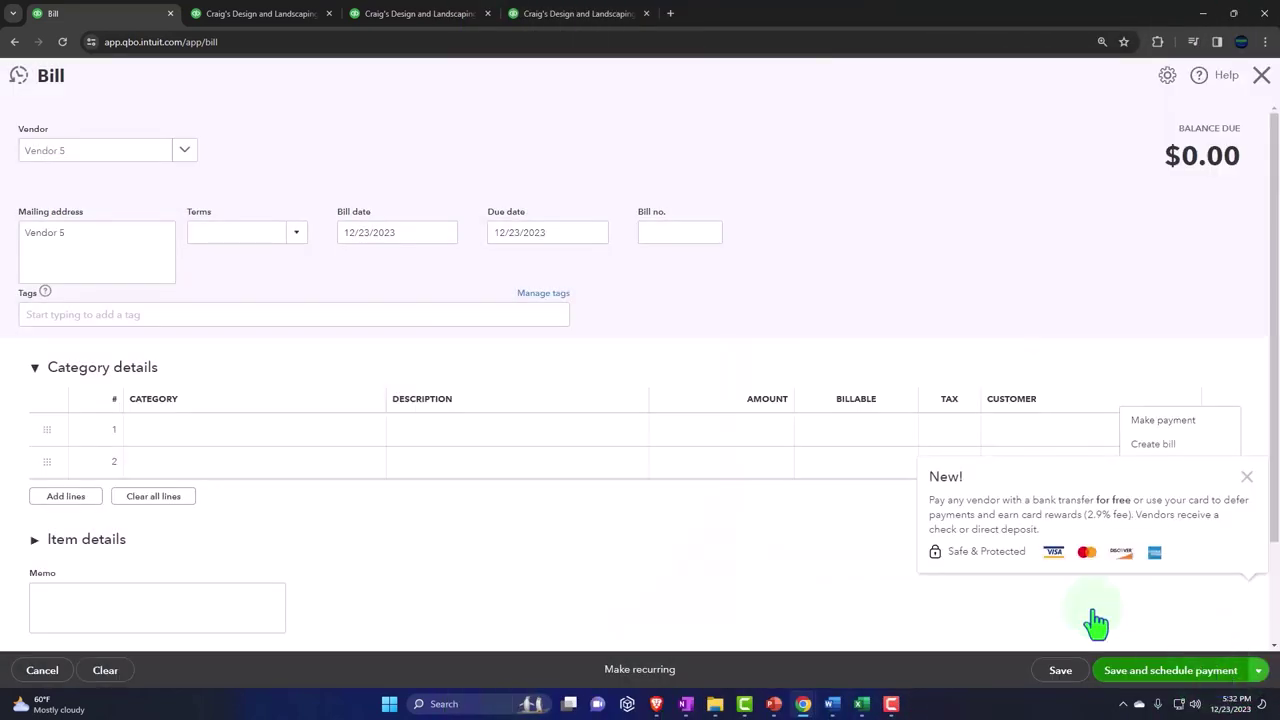
Set the bill date to 01/04/2024 and the due date to 01/06/2024
click(430, 236)
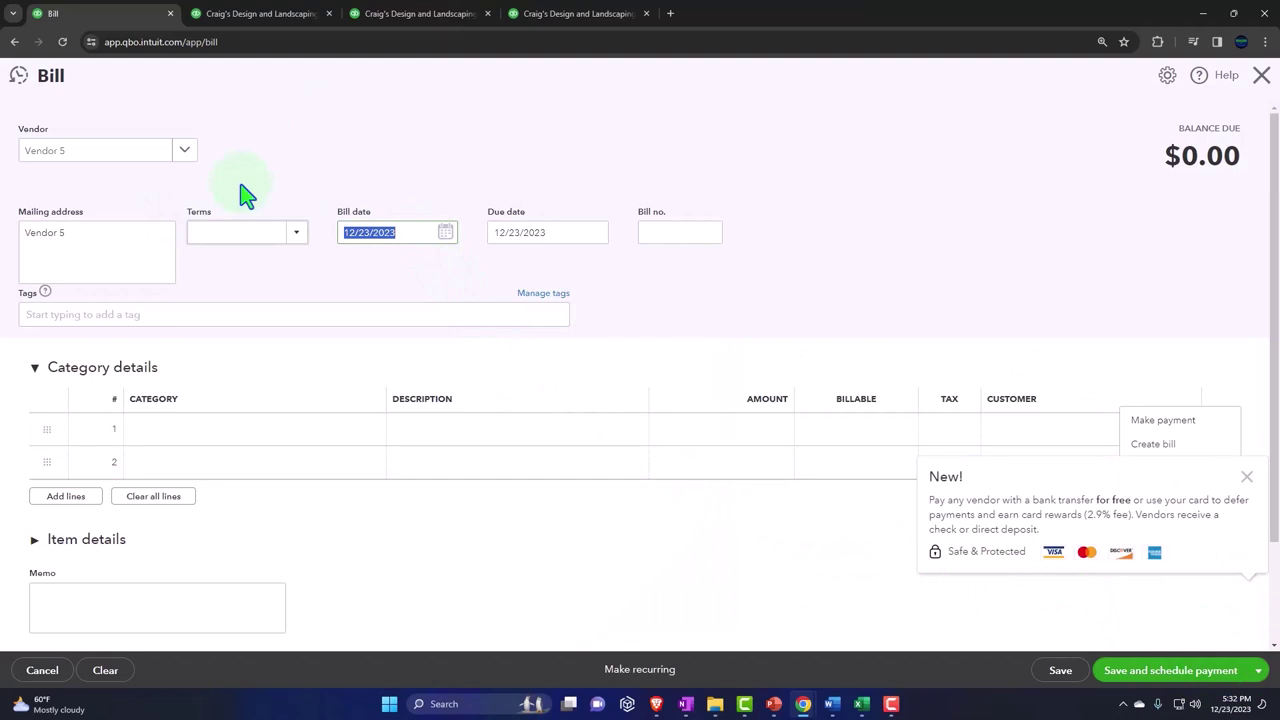
text(0)
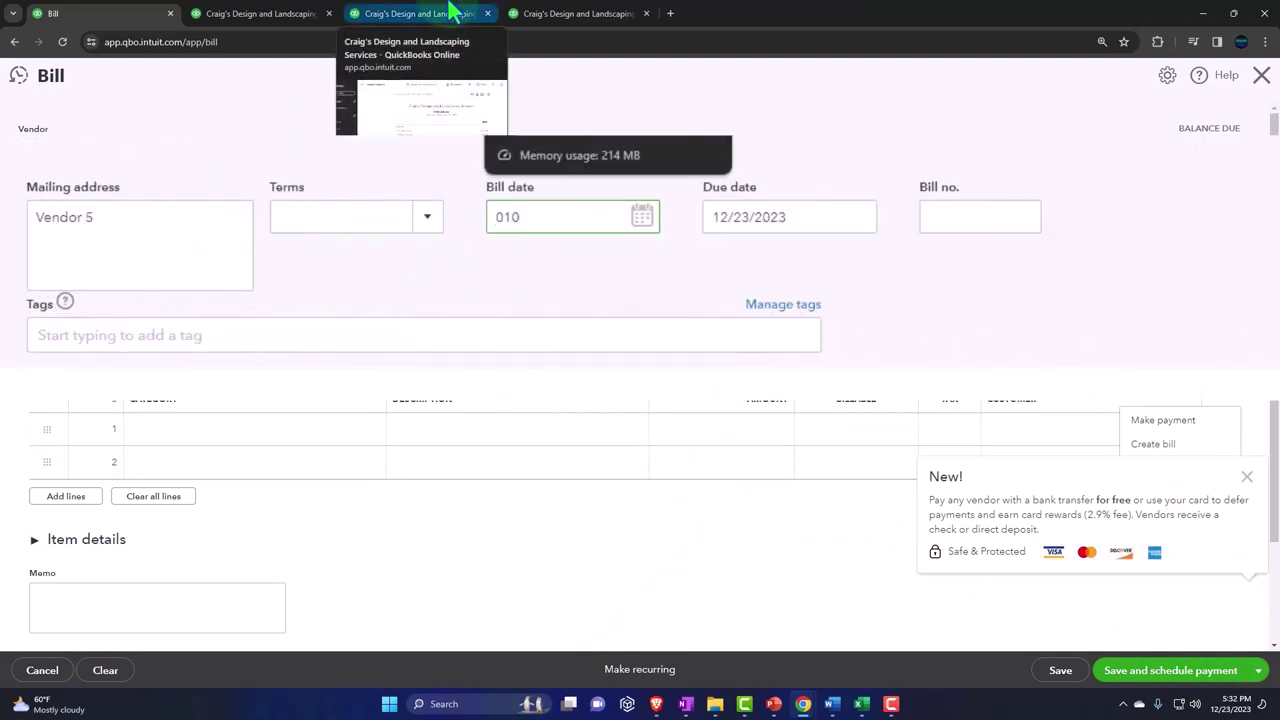
text(1/04)
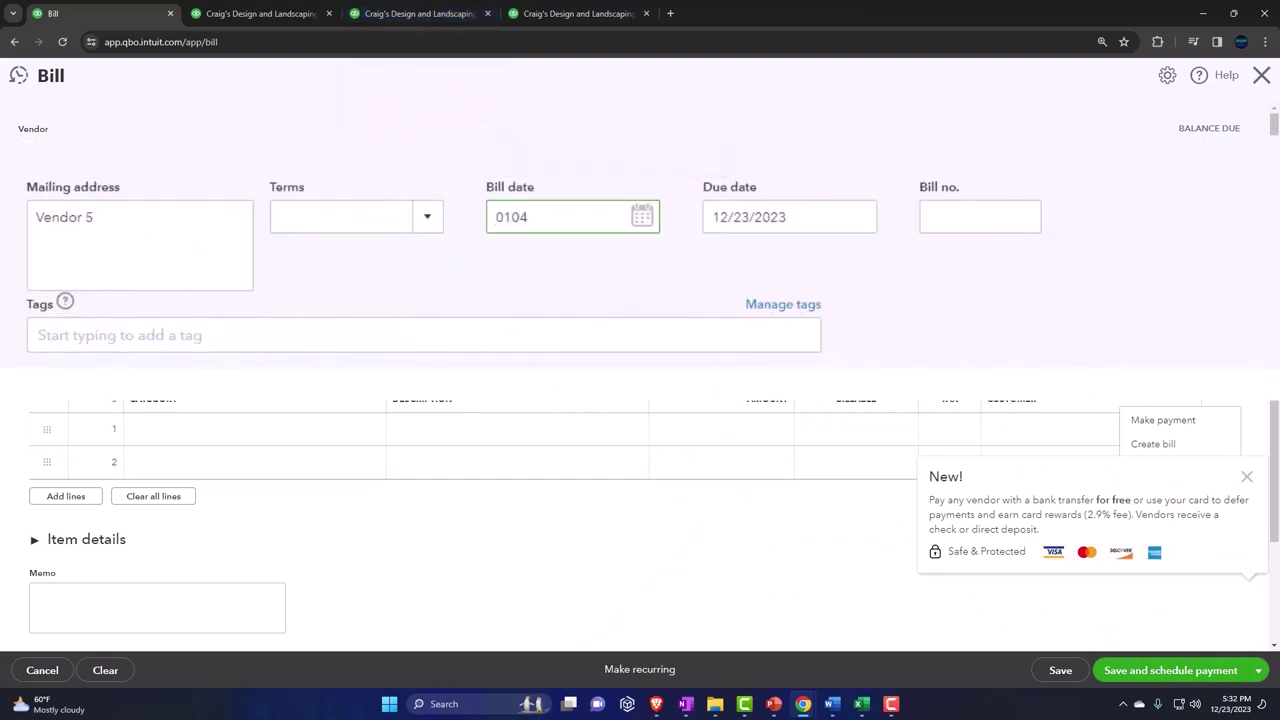
text(/2024)
key(Tab)
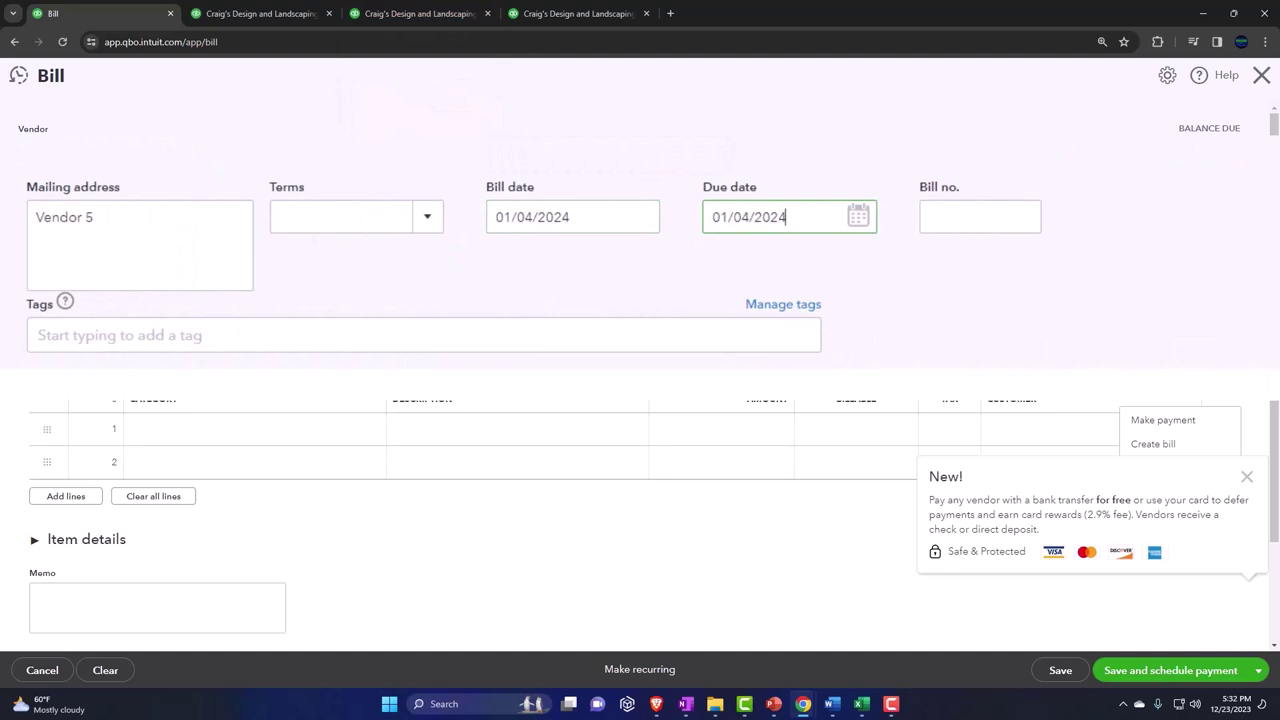
key(plus)
key(plus)
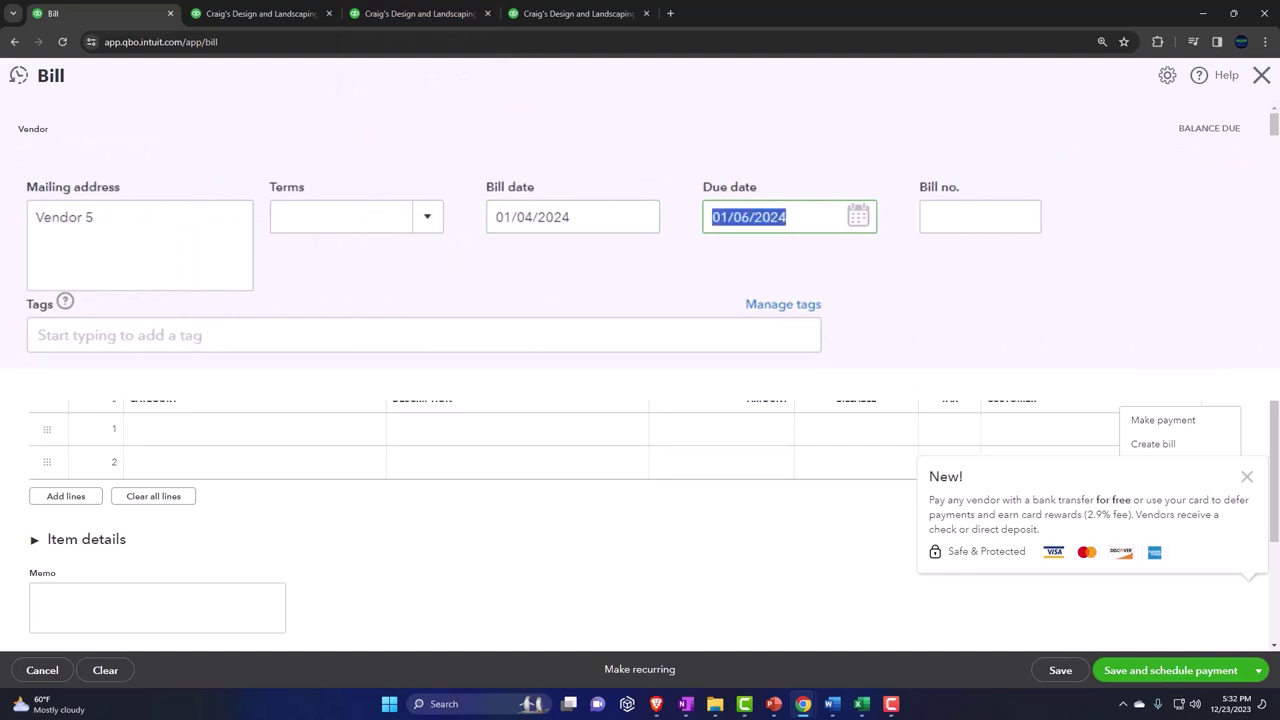
key(Tab)
key(Tab)
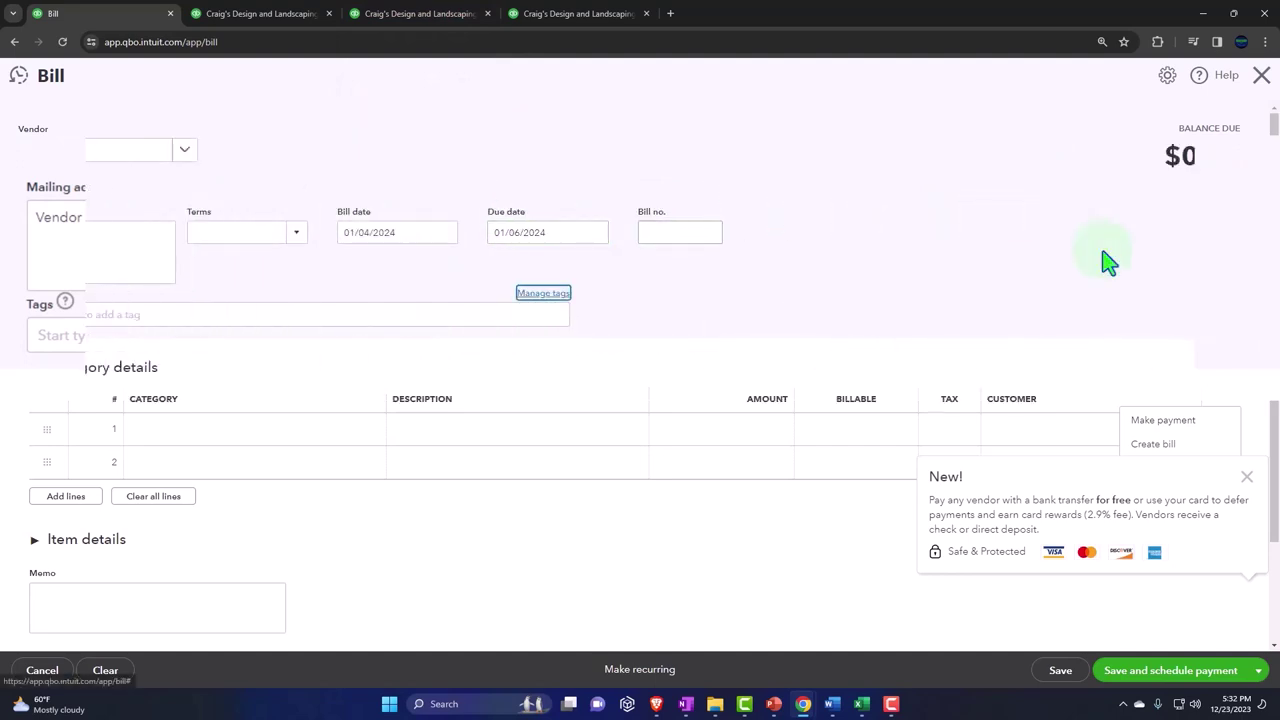
key(Tab)
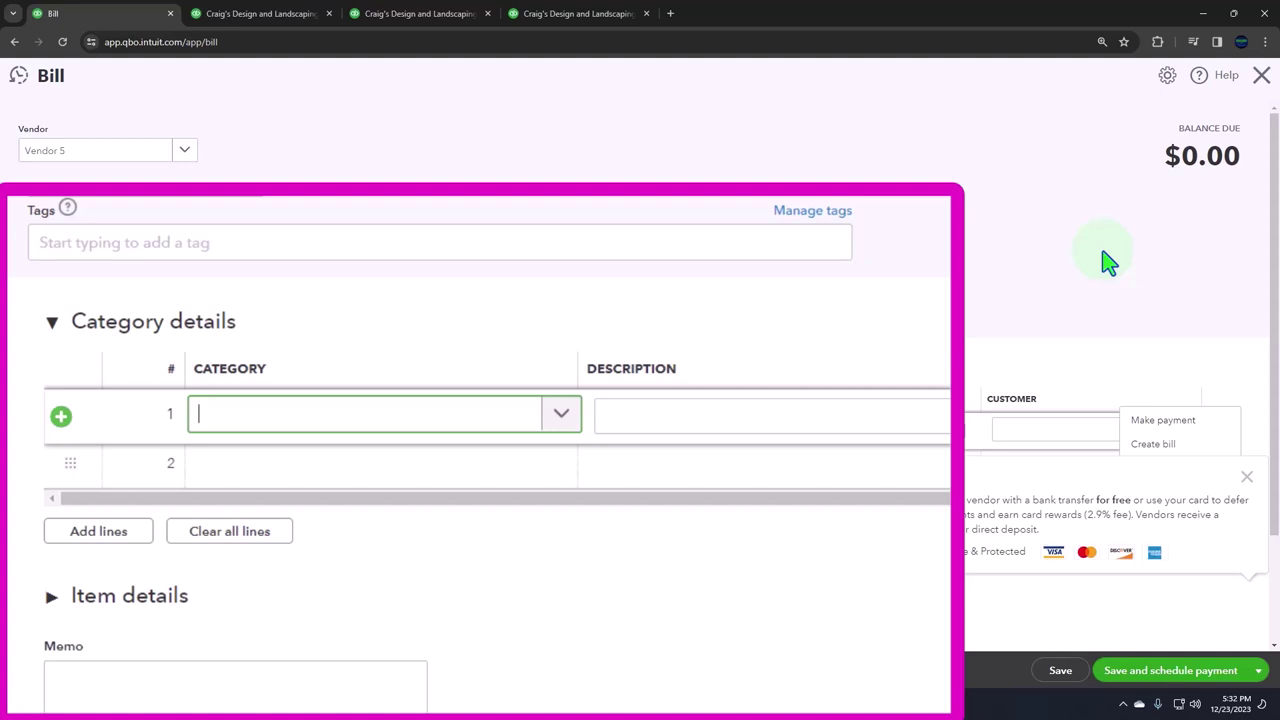
Create Expense 1 as an Expenses account with Other Business Expenses detail type
text(Expense 1)
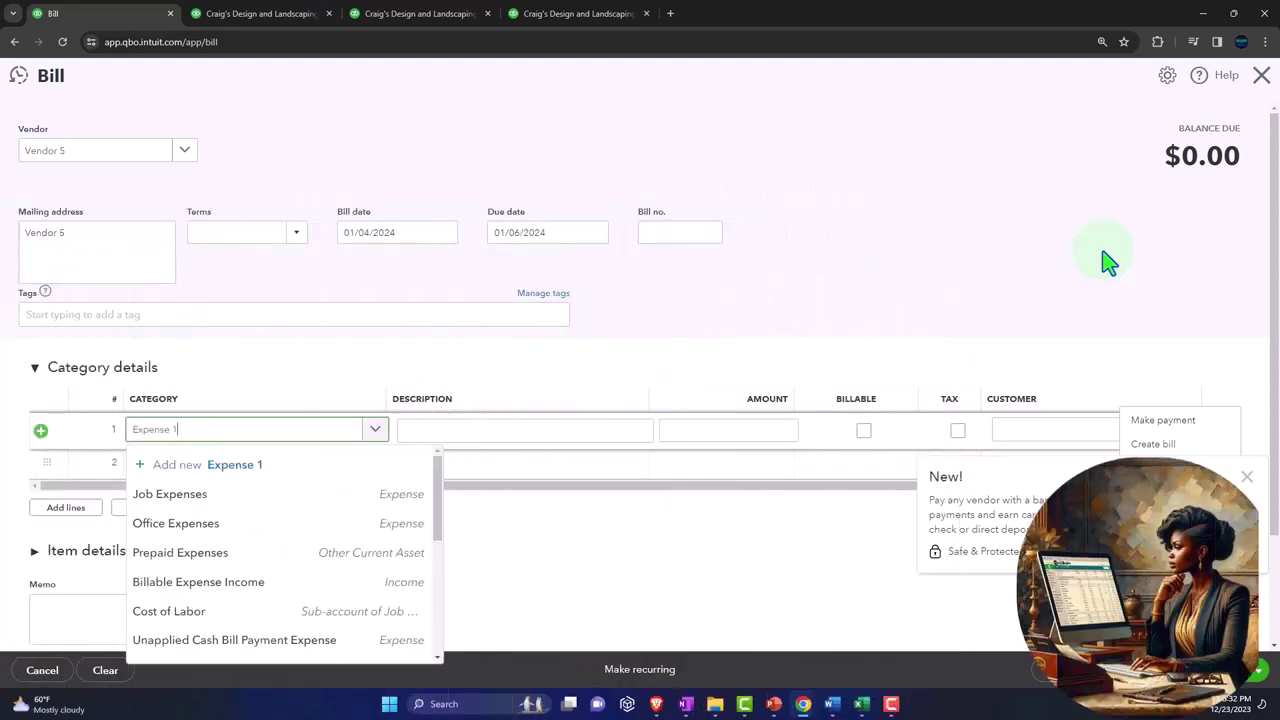
key(Return)
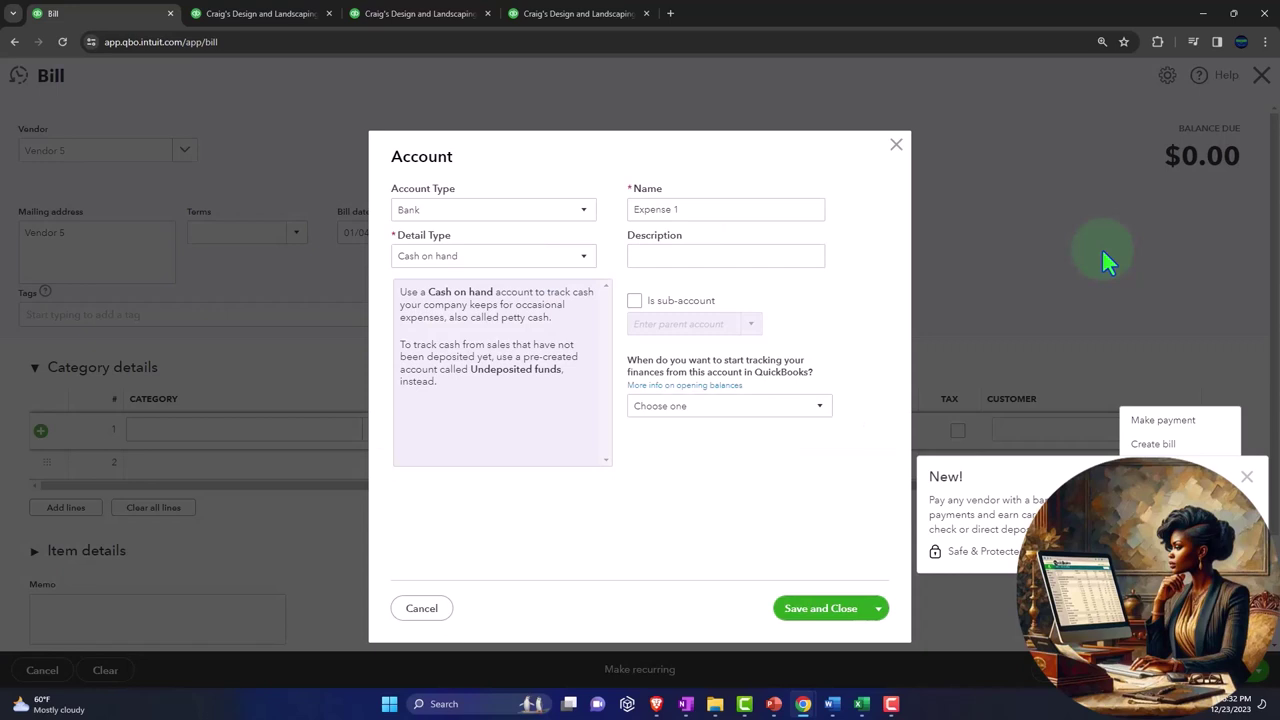
click(564, 210)
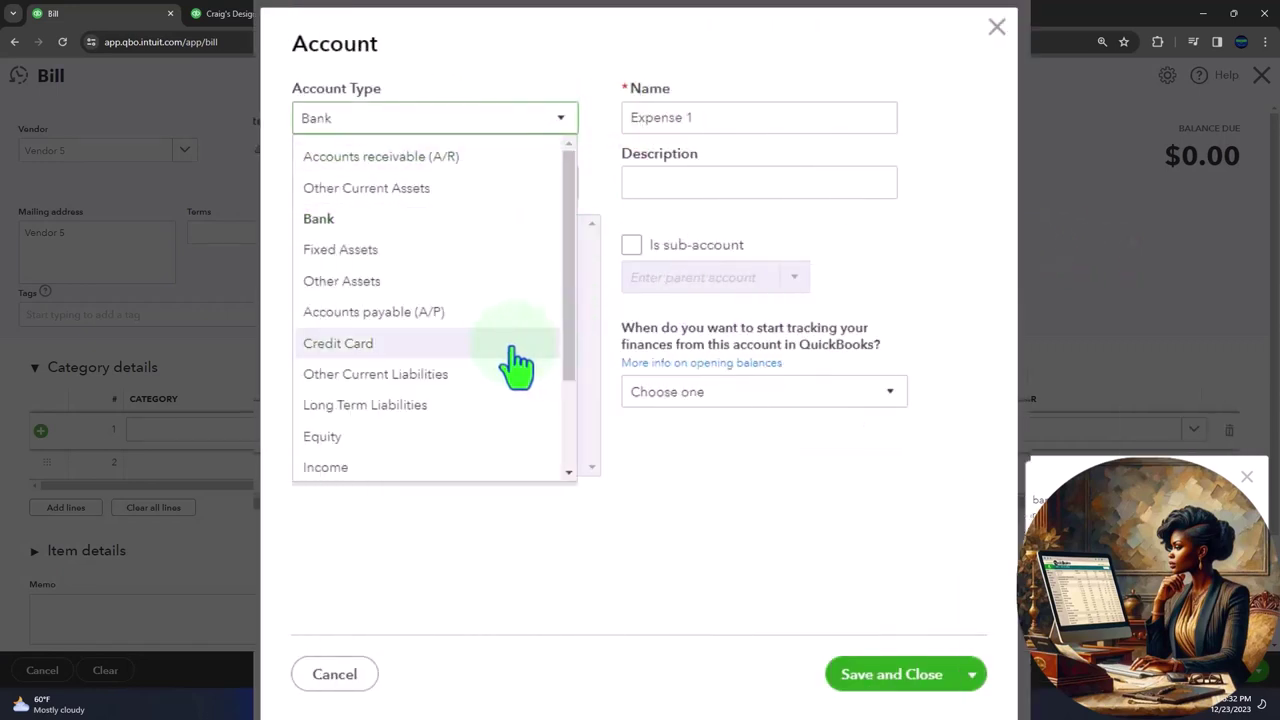
scroll(517, 365, down, 1)
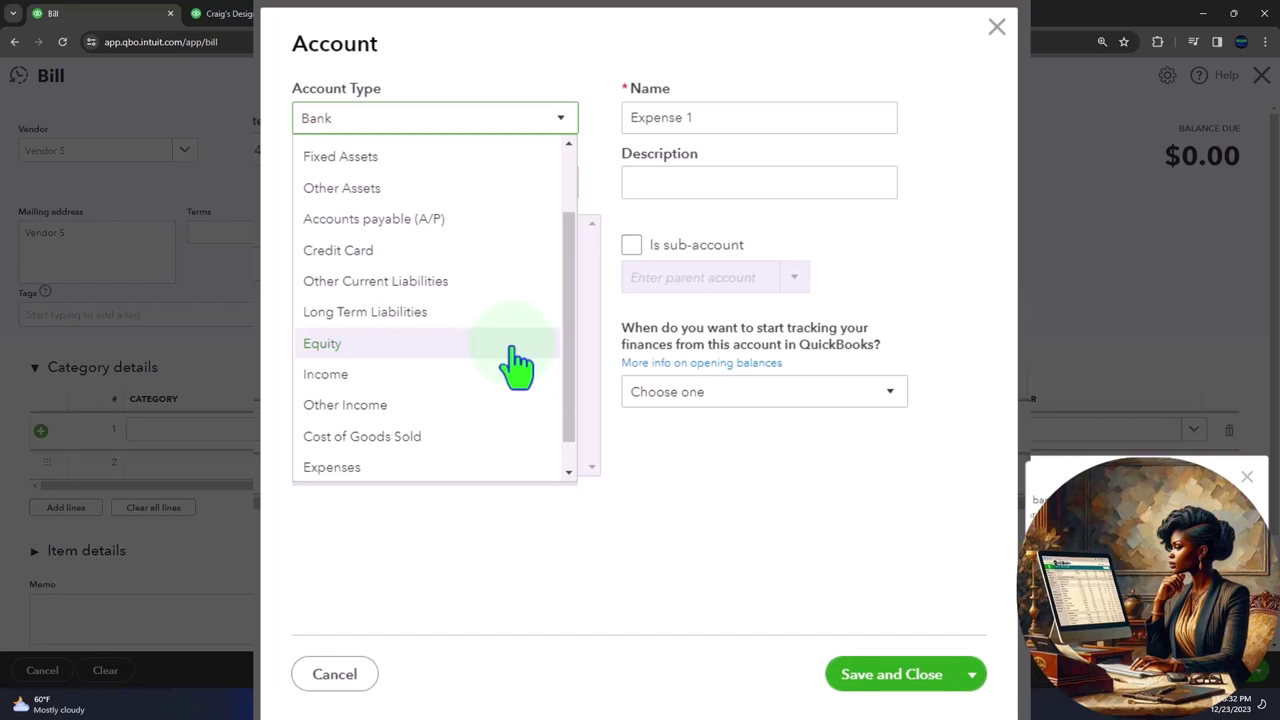
scroll(517, 365, down, 1)
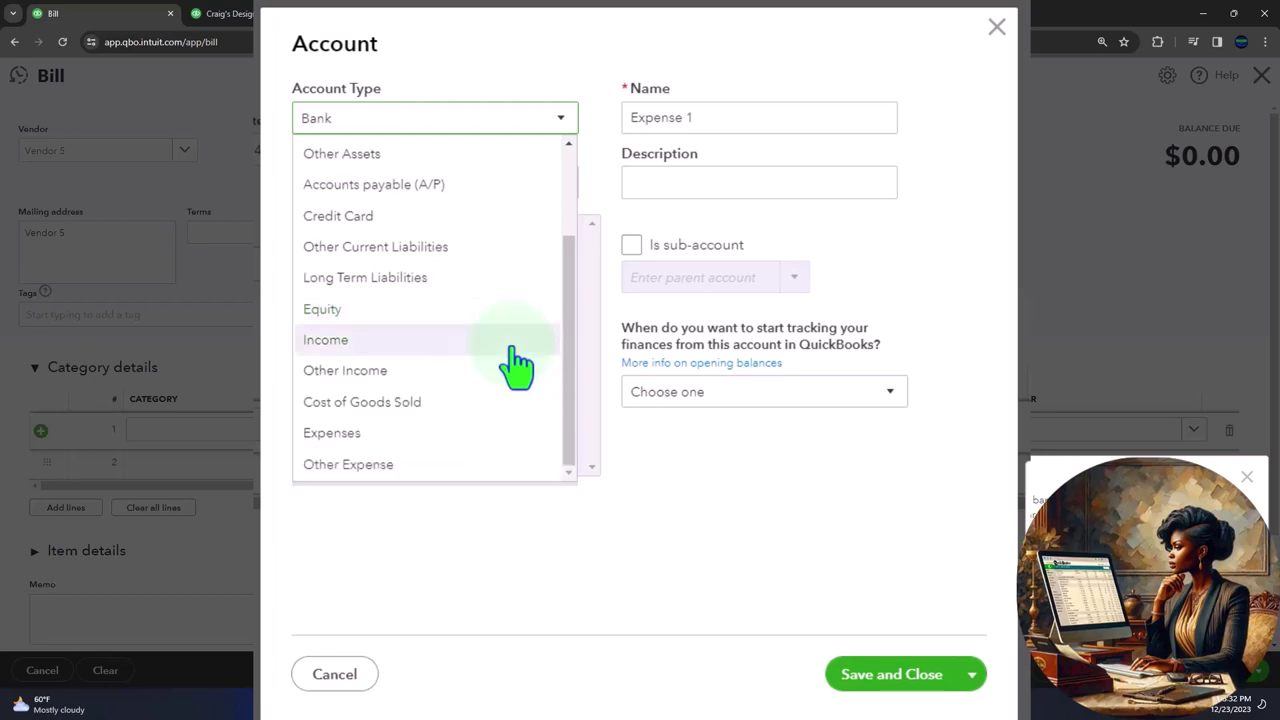
click(414, 440)
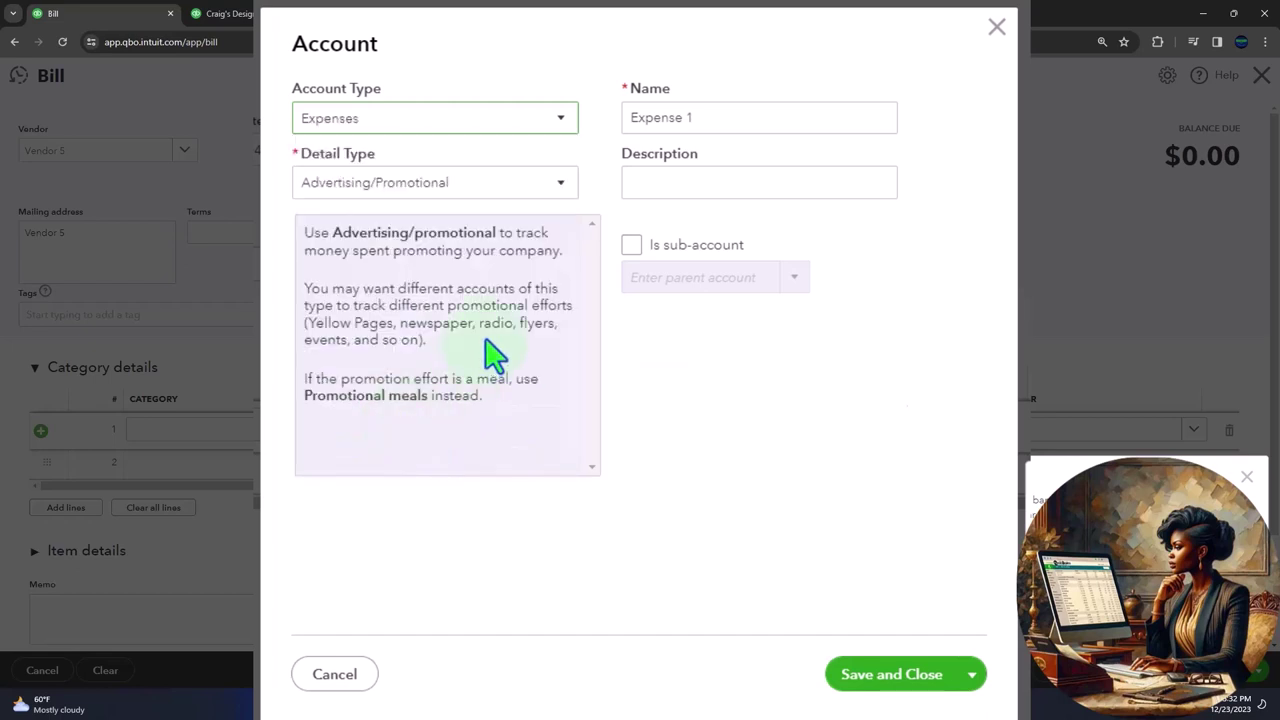
click(489, 188)
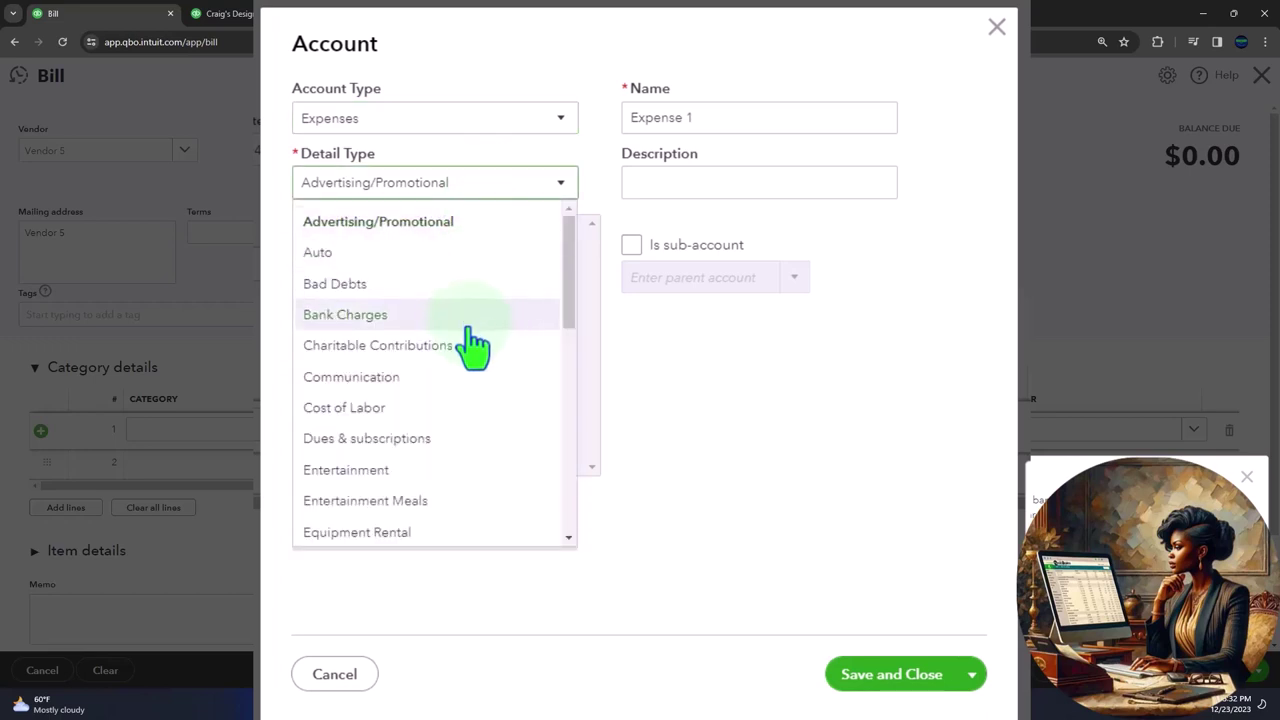
scroll(474, 345, down, 2)
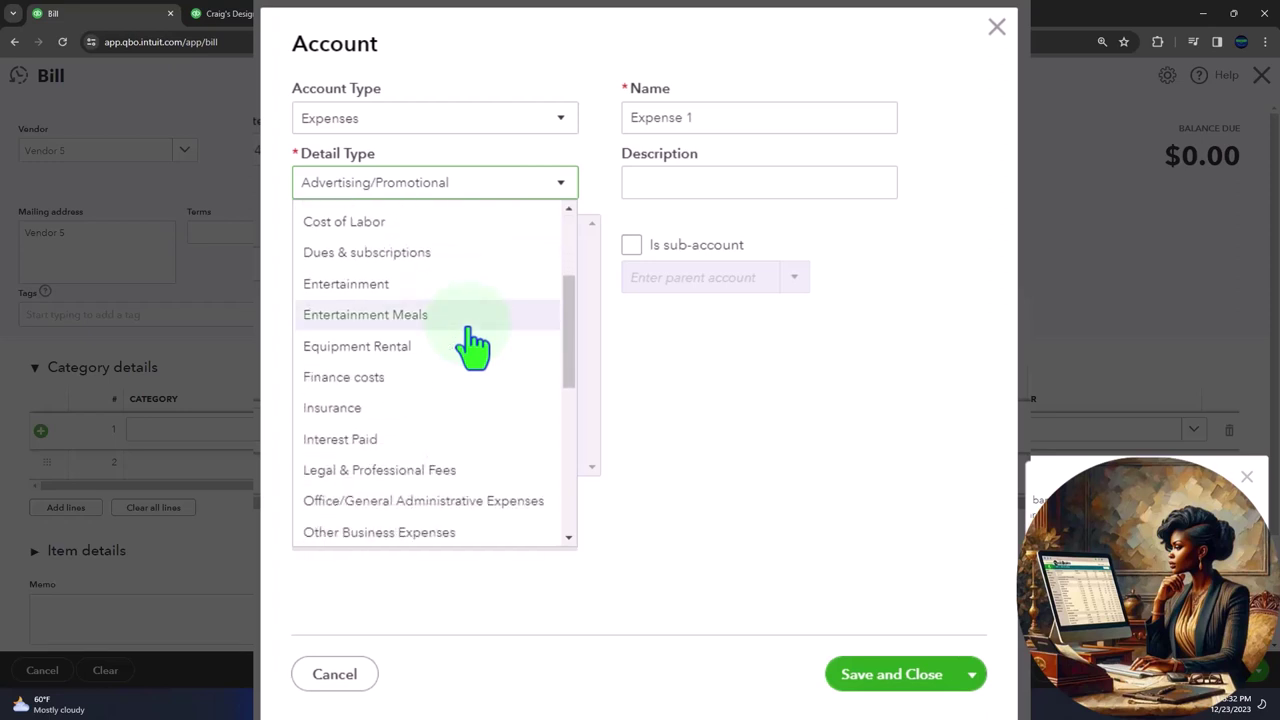
click(423, 532)
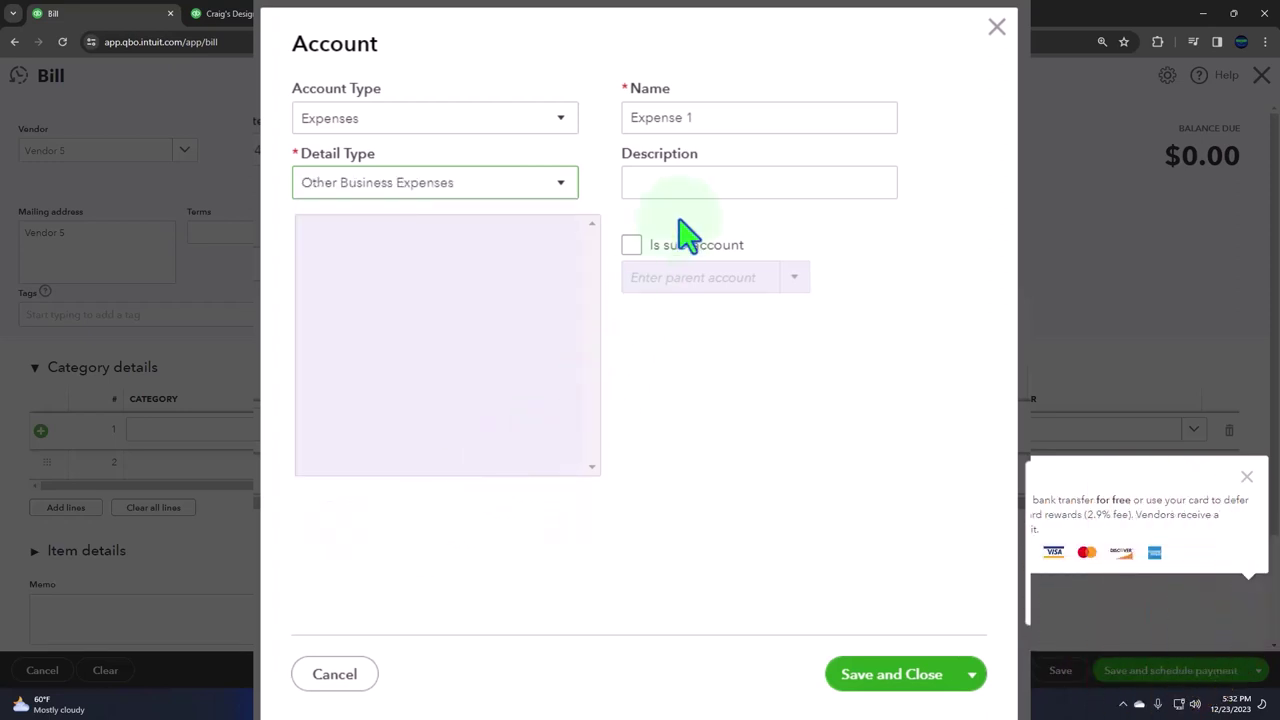
click(810, 612)
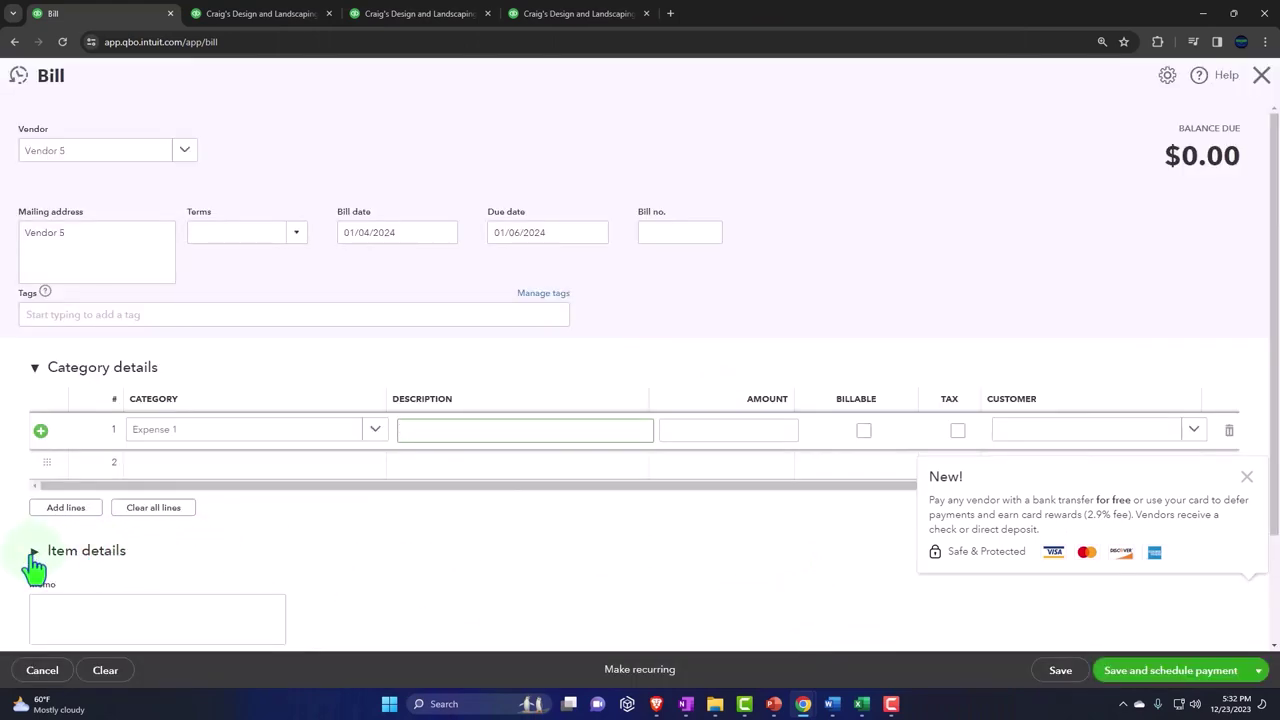
Enter 120.00 as the amount on the bill's Expense 1 category line
click(34, 560)
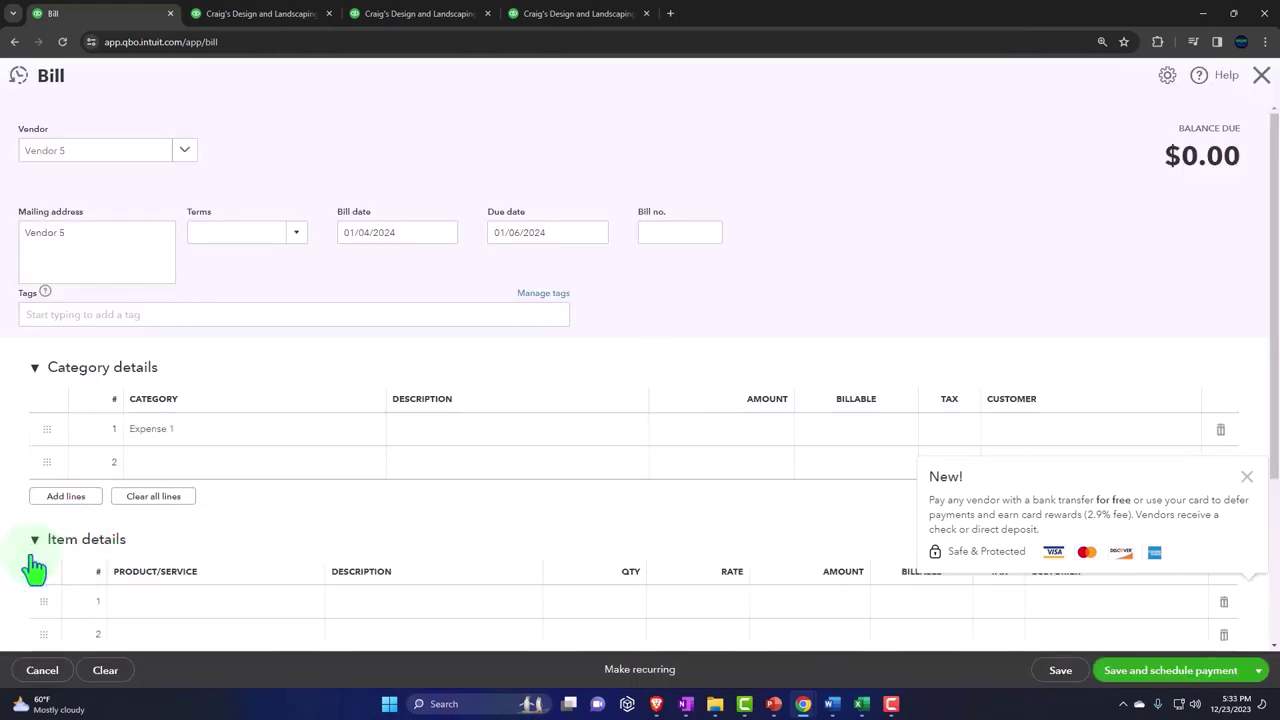
scroll(34, 568, down, 2)
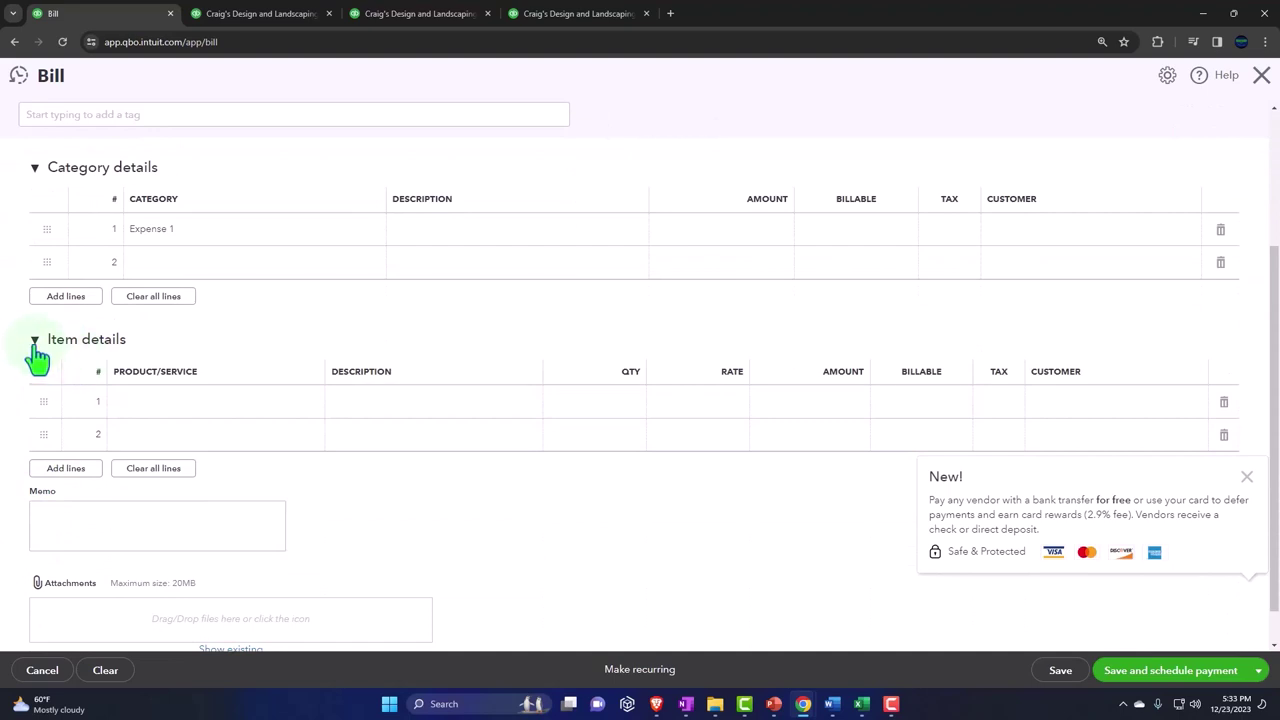
click(35, 342)
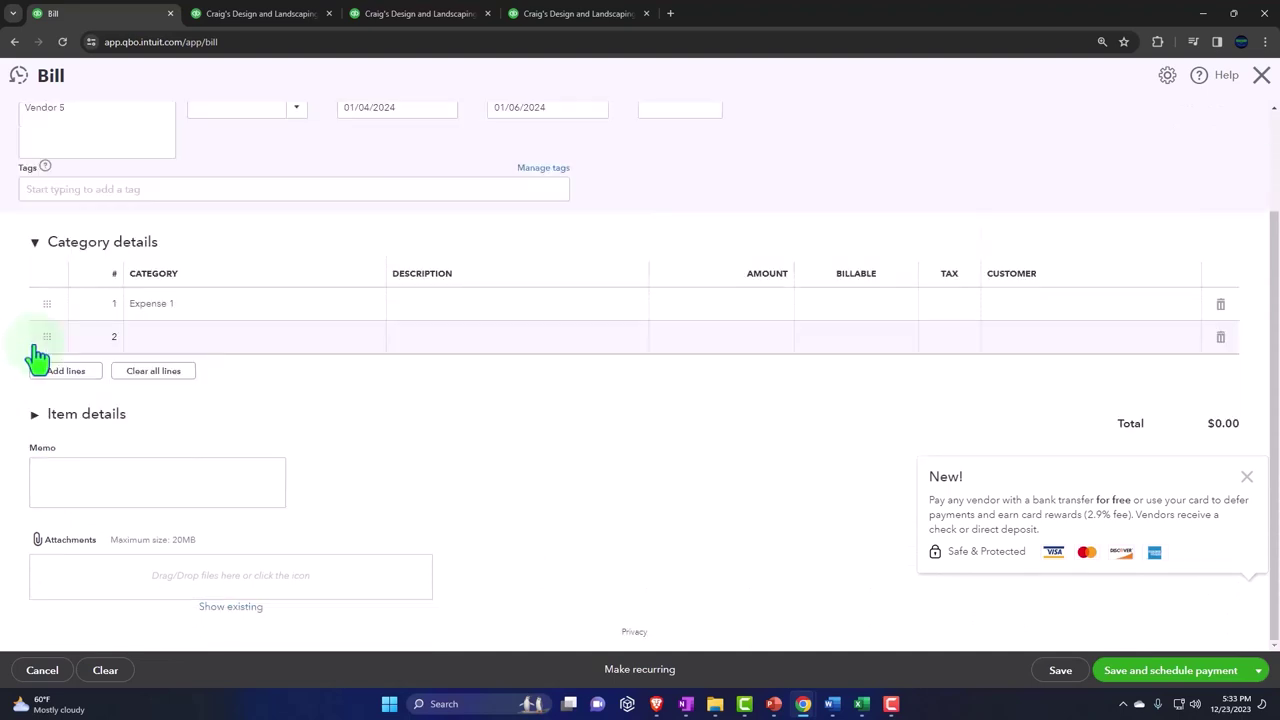
click(204, 312)
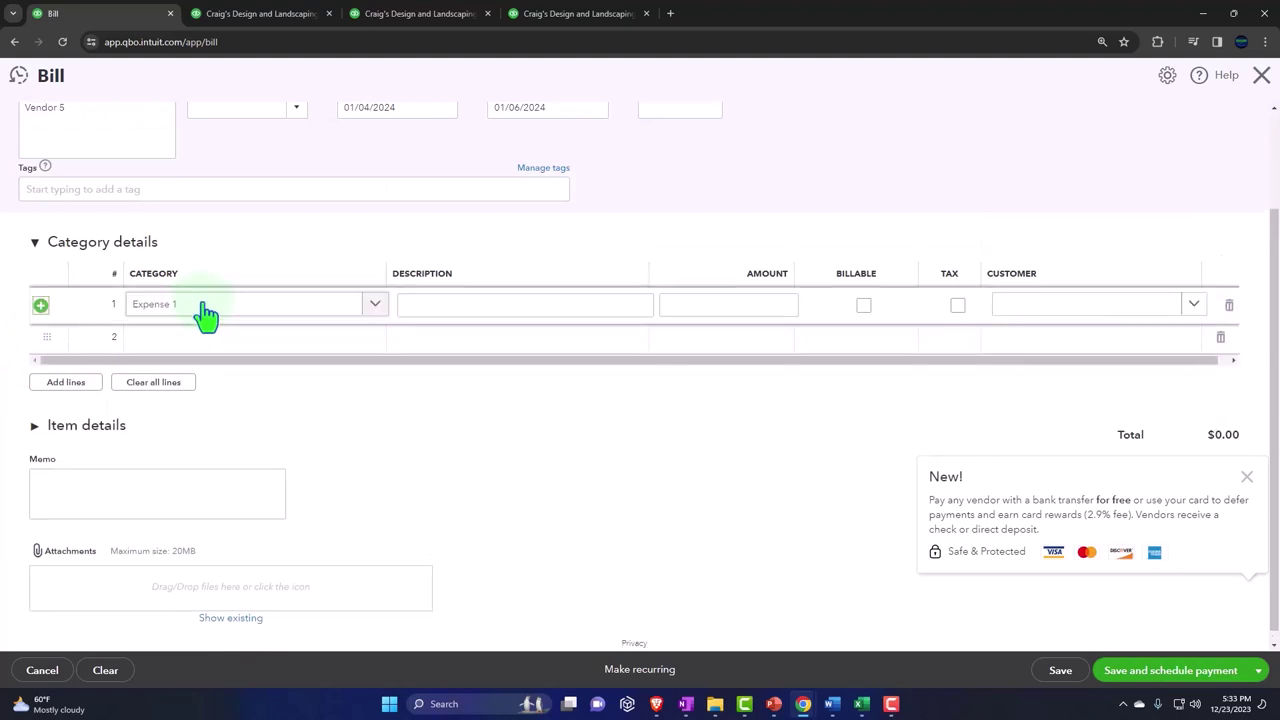
key(Tab)
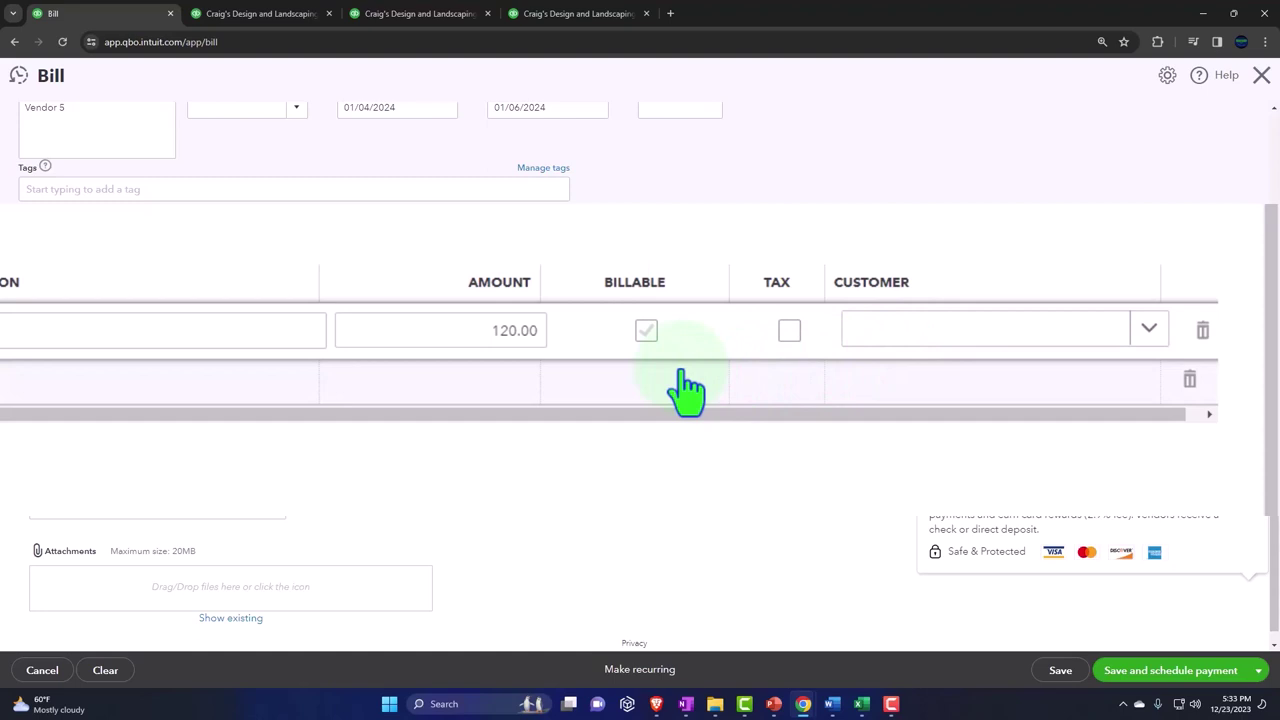
scroll(759, 449, down, 1)
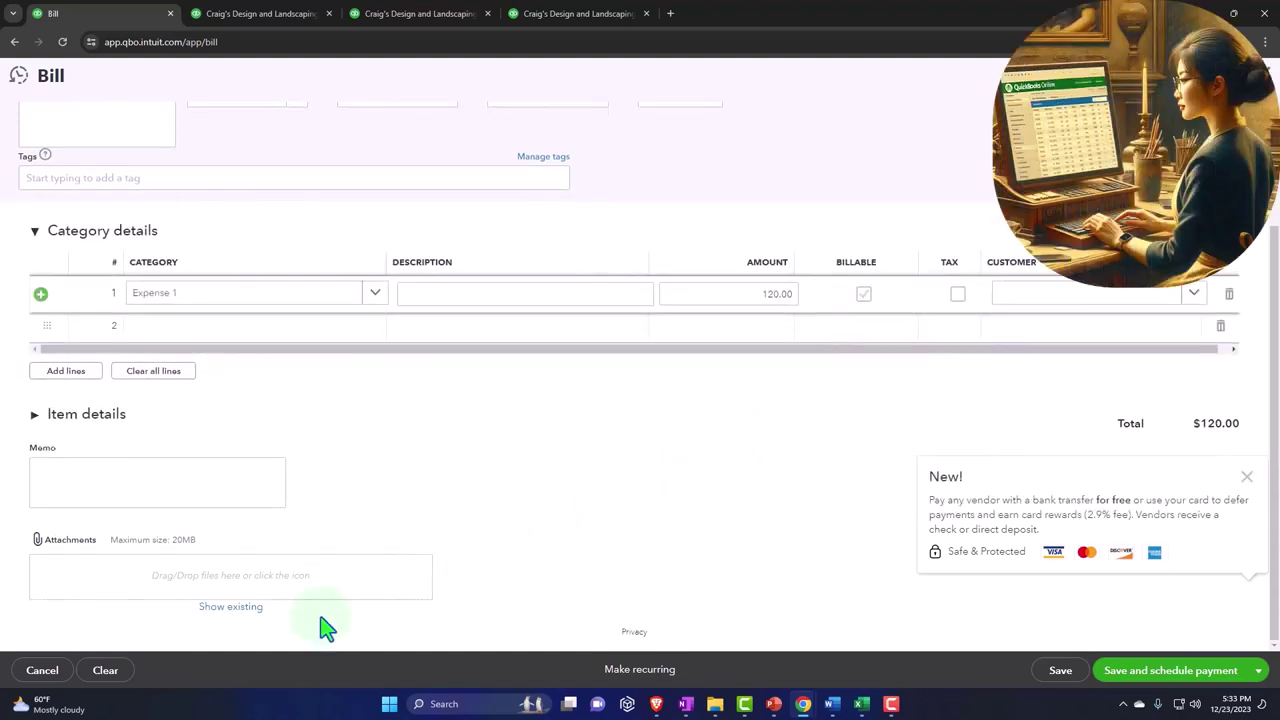
scroll(709, 571, up, 3)
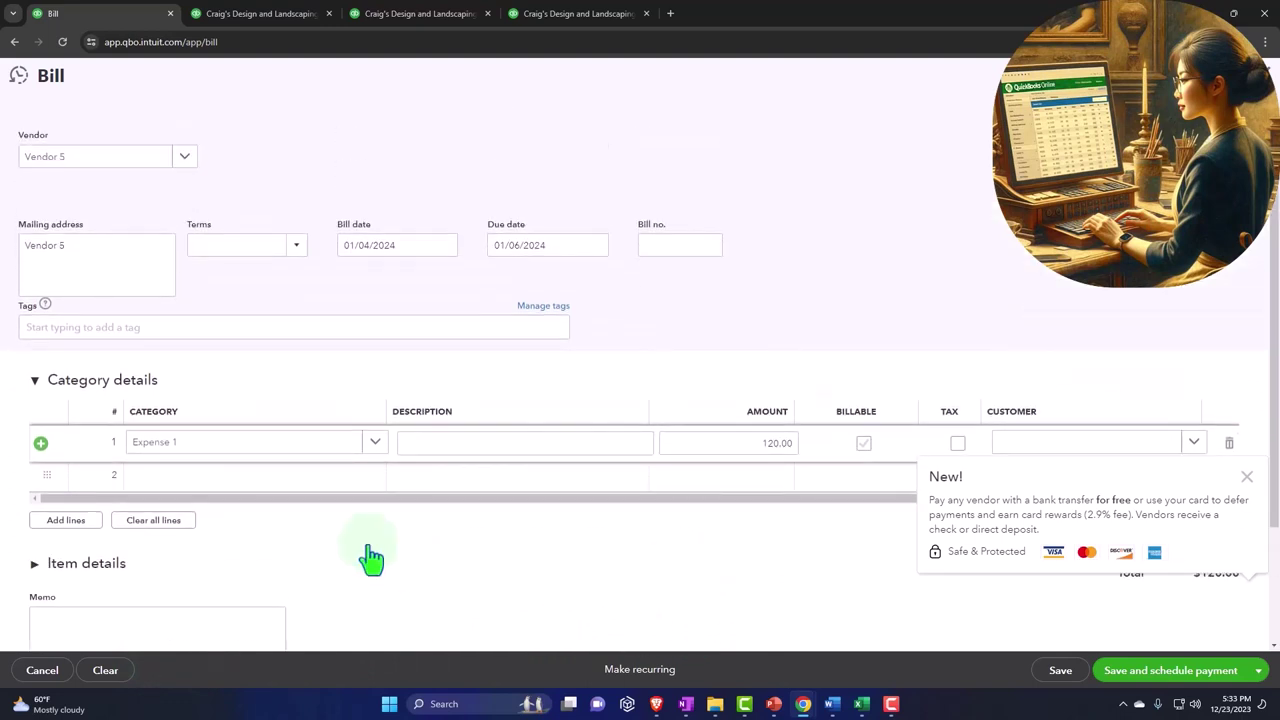
In Excel, enter 120 in C3 and the formula =-C3 in C4
click(860, 705)
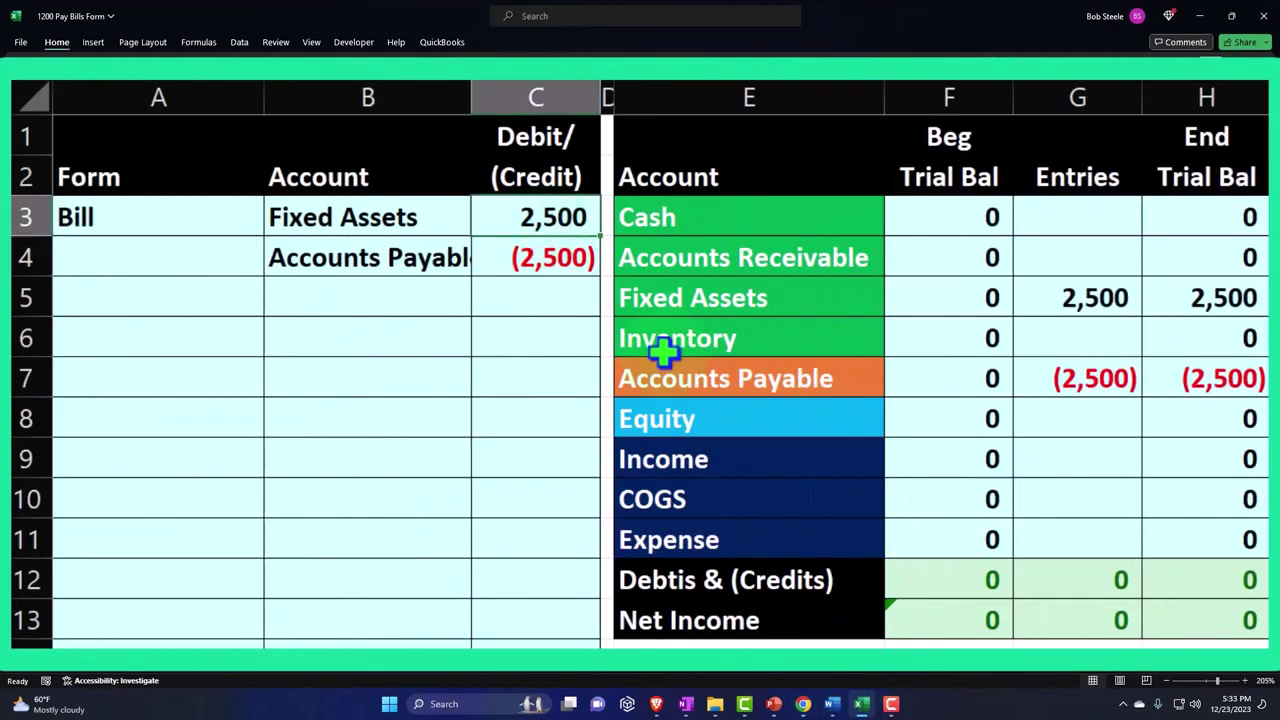
text(120)
key(Return)
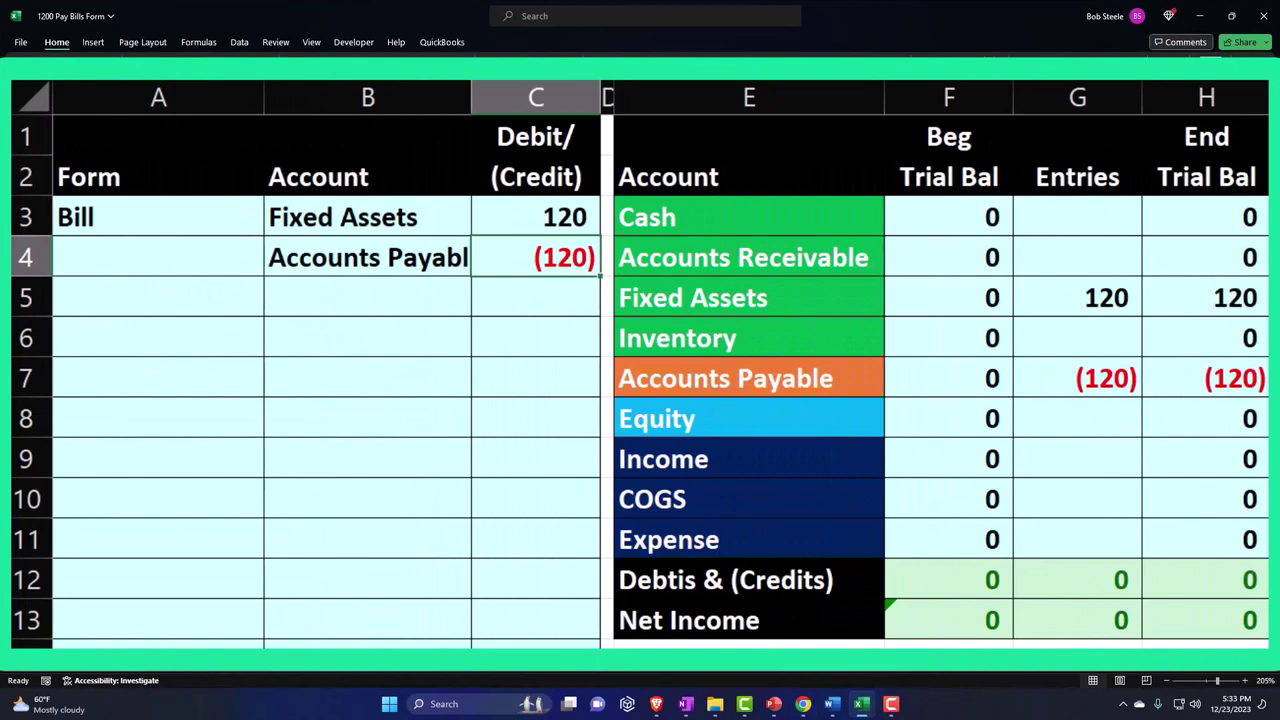
text(1)
key(BackSpace)
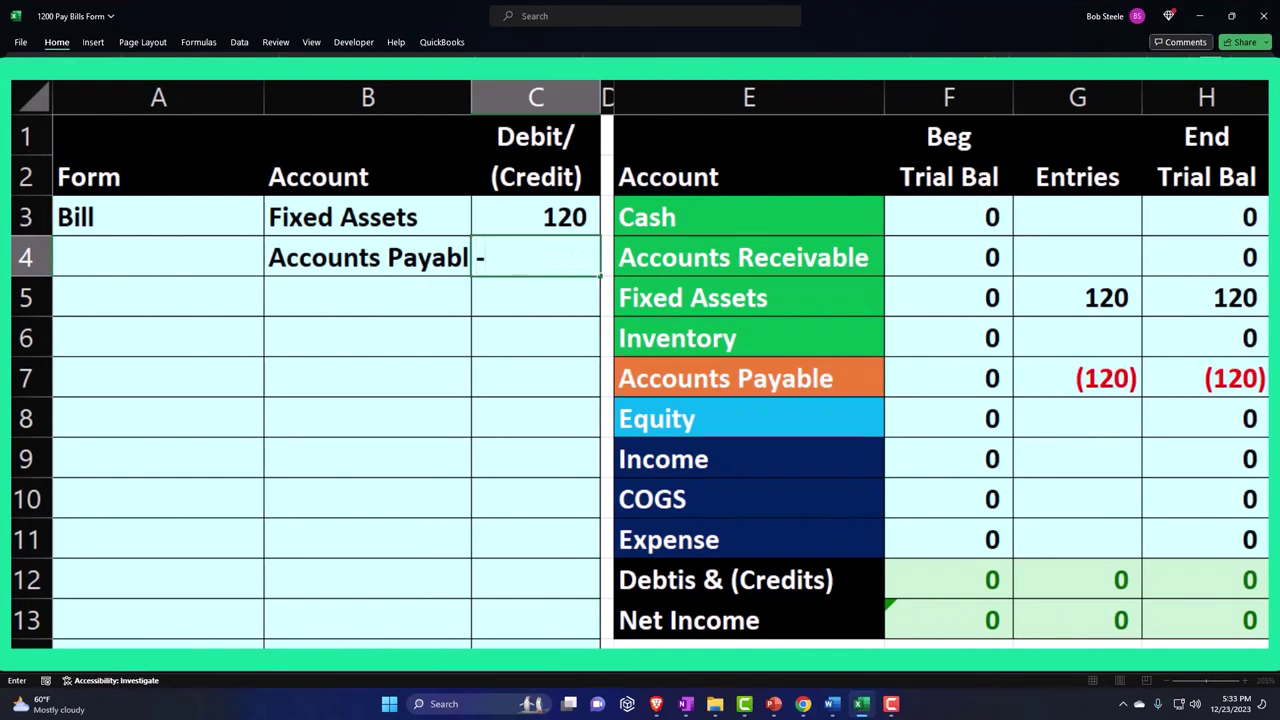
text(-)
key(Up)
key(Return)
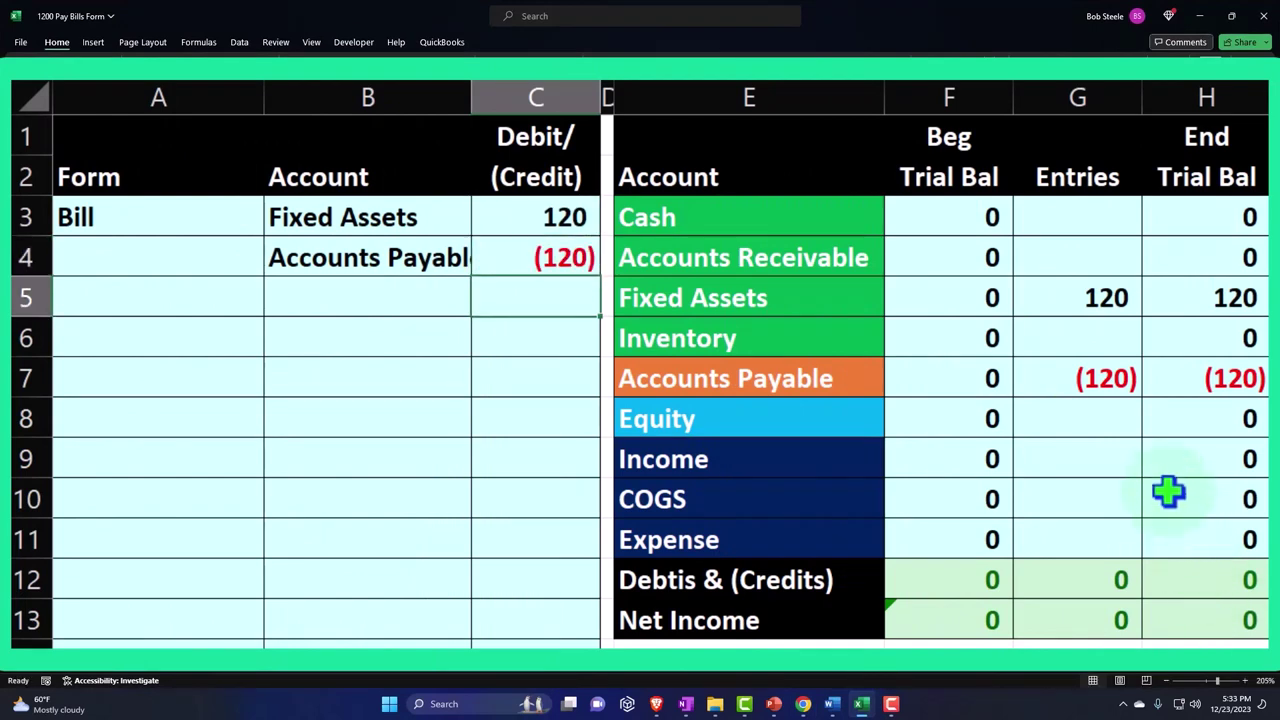
Make B3 a formula referencing the Expense account name
click(368, 218)
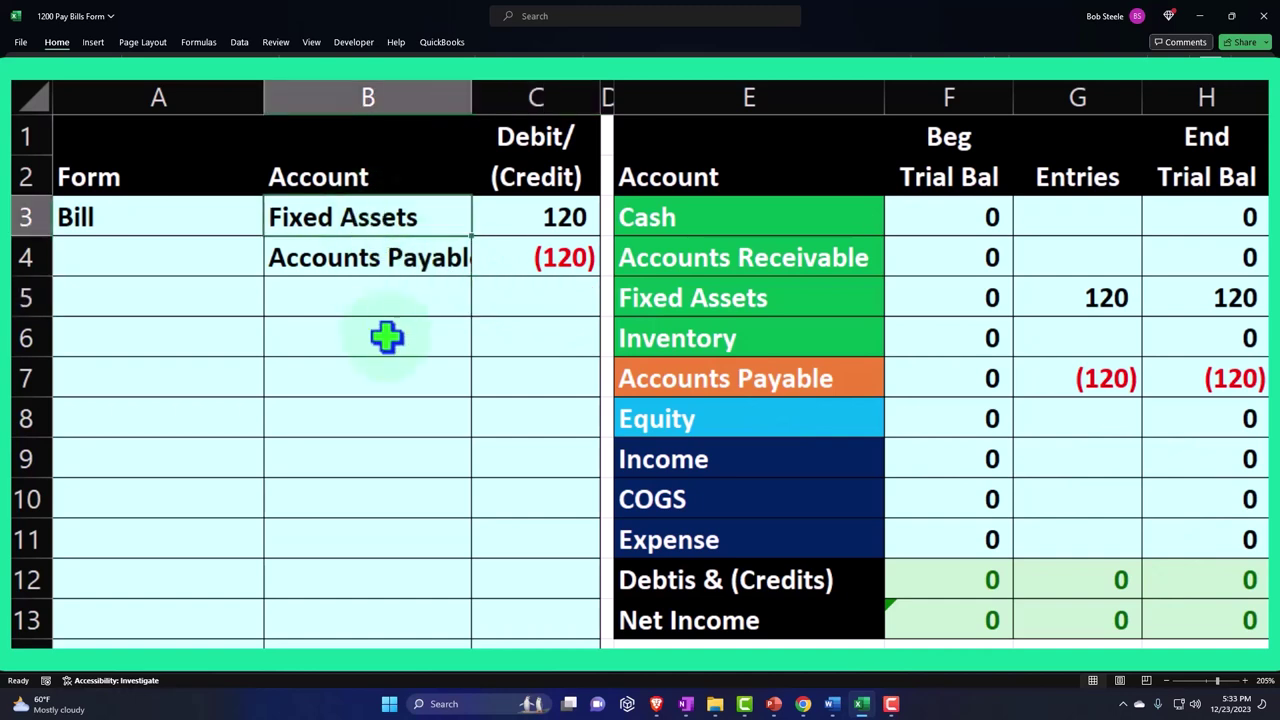
text(=)
key(Down)
key(Down)
key(Down)
key(Down)
key(Down)
key(Down)
key(Down)
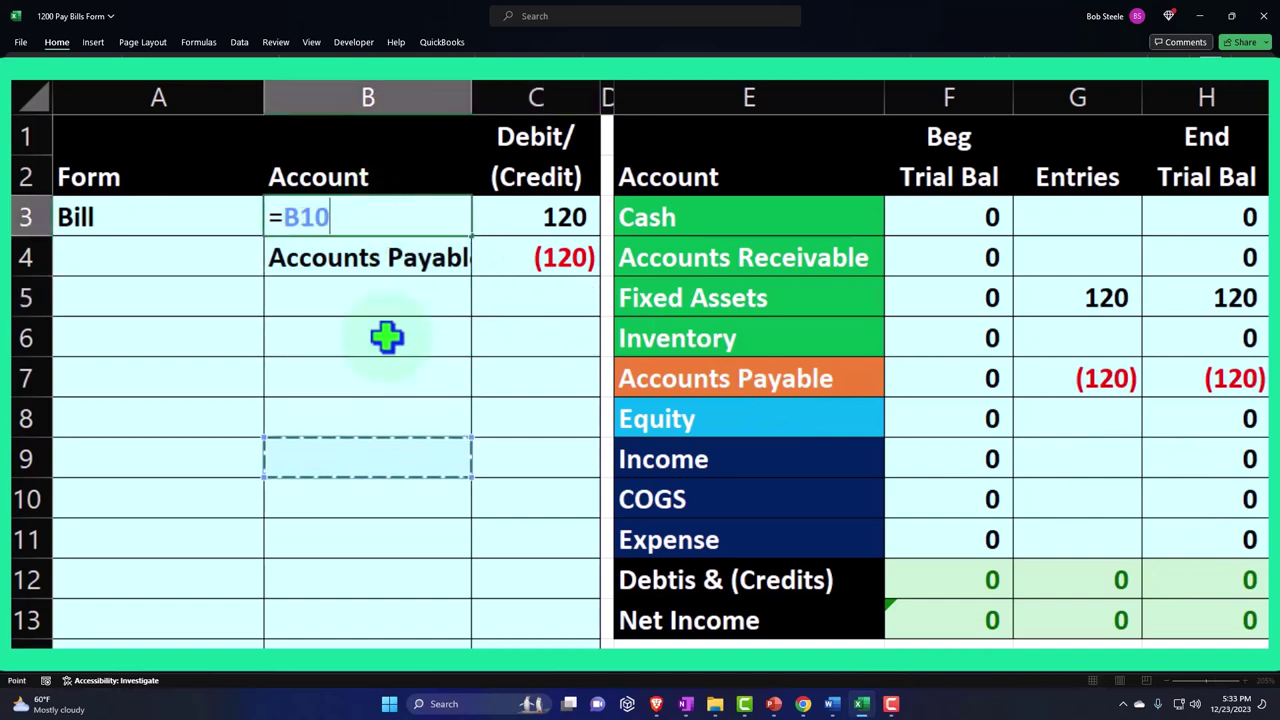
key(Right)
key(Right)
key(Right)
key(Down)
key(Return)
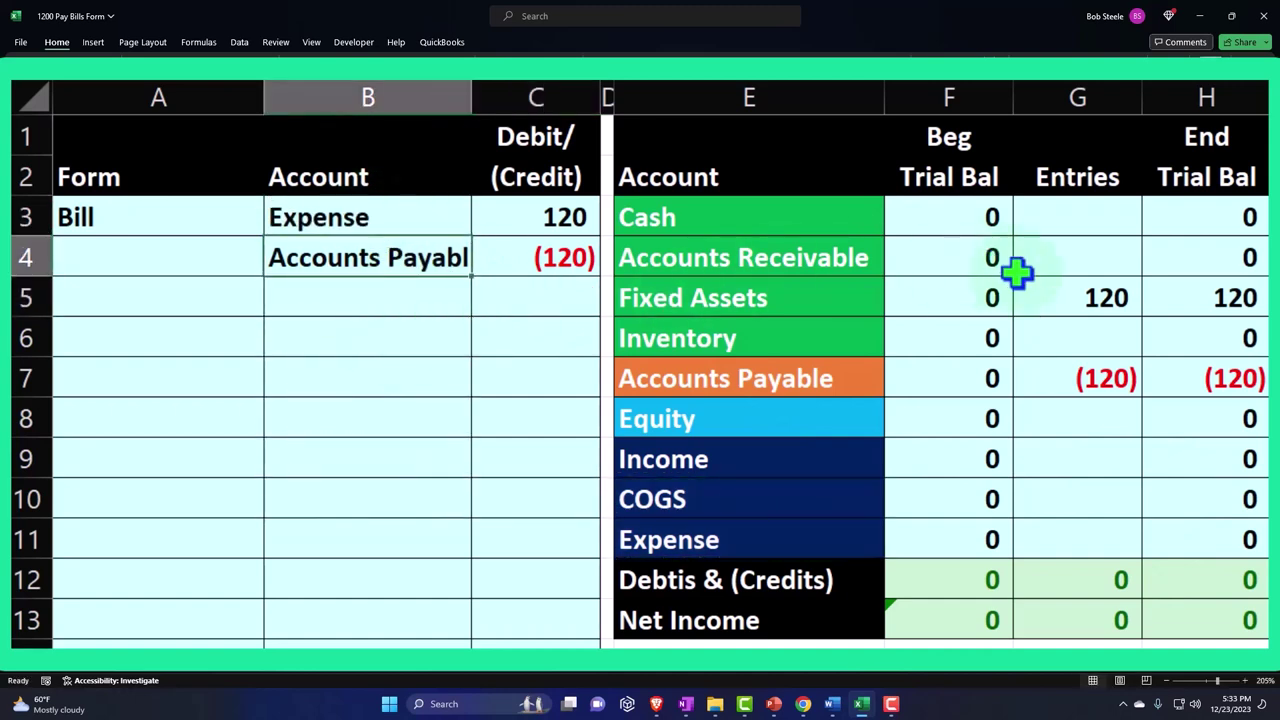
Clear the 120 Fixed Assets entry in G5 and set G11 to =C3
click(1090, 292)
key(Delete)
key(Down)
key(Down)
key(Down)
key(Down)
key(Down)
key(Down)
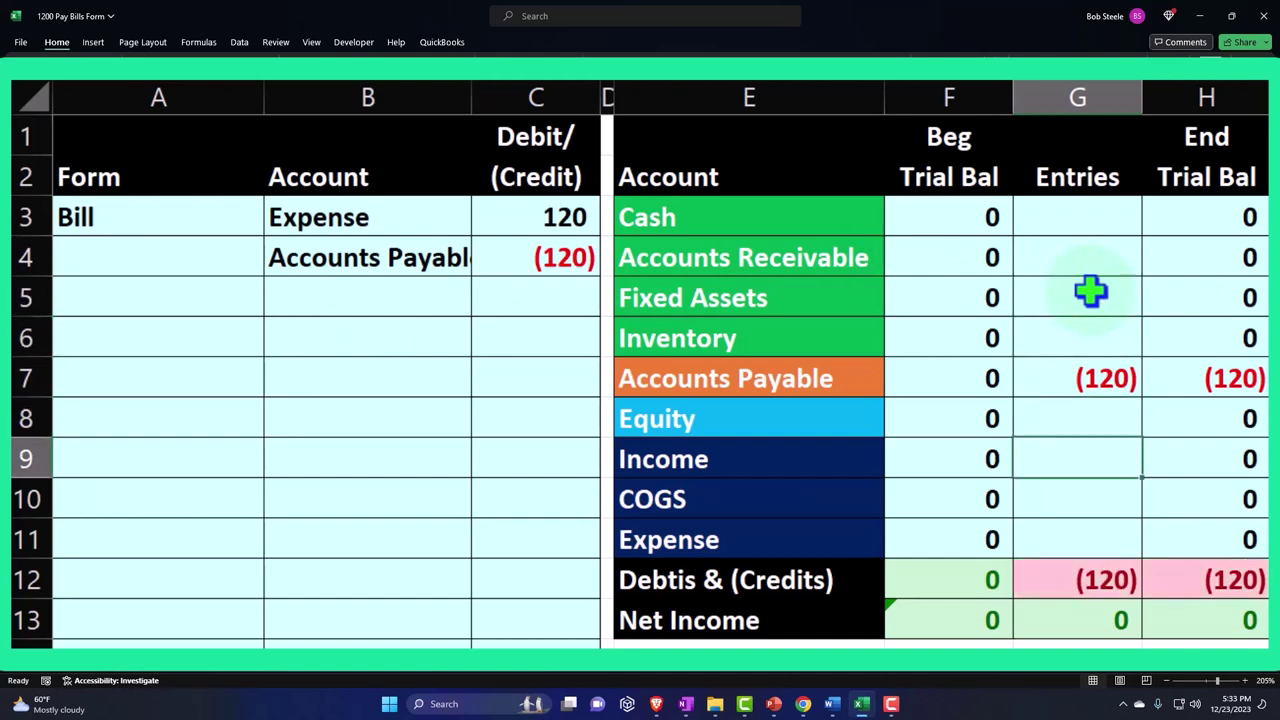
text(=)
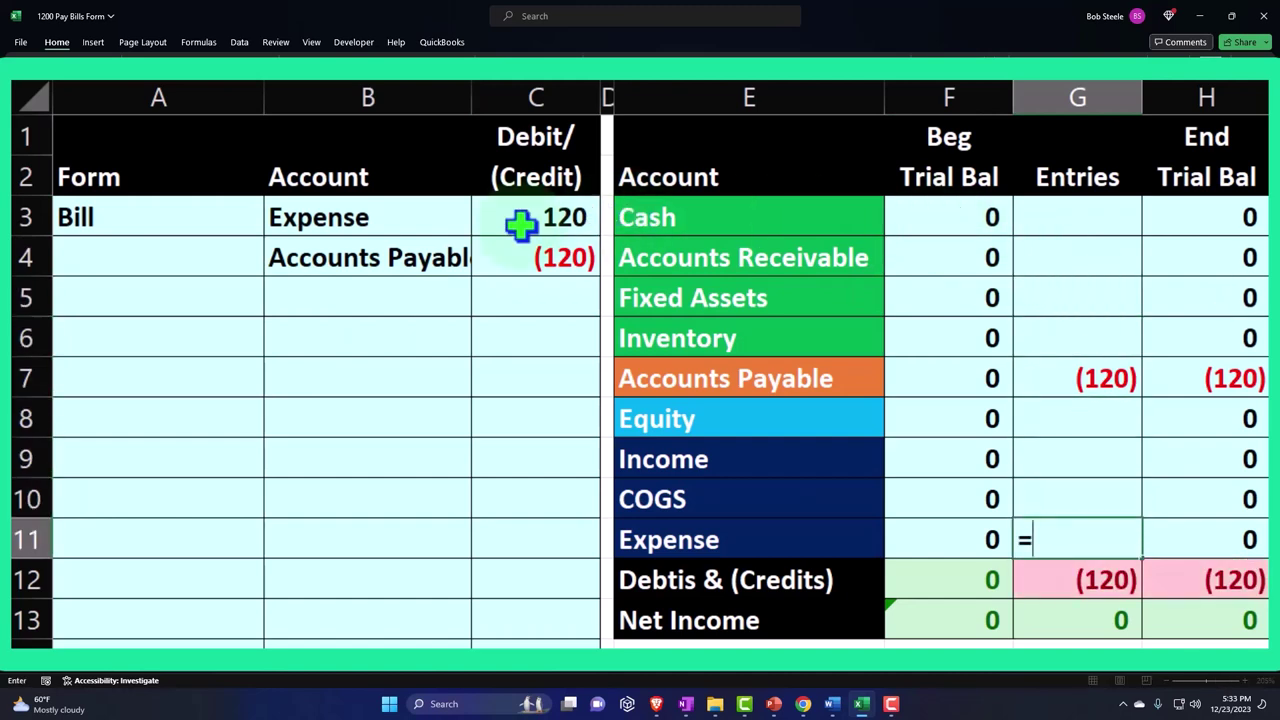
click(507, 216)
key(Return)
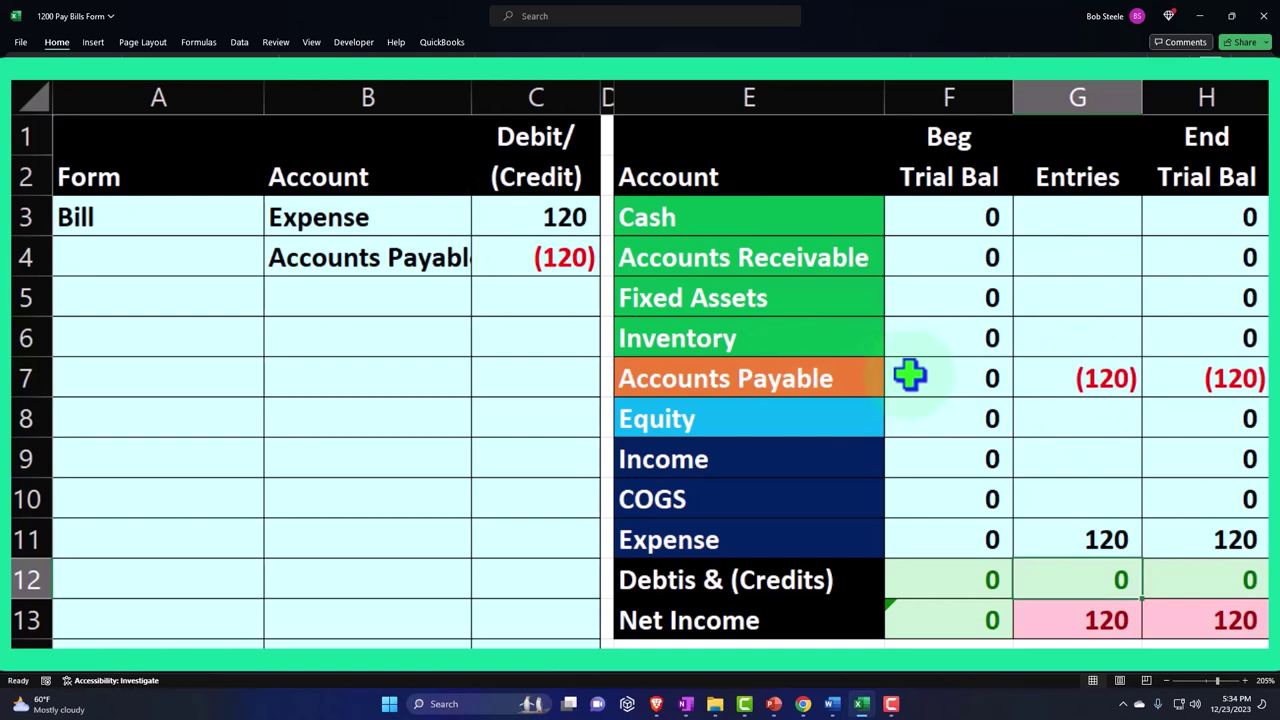
Review the Accounts Payable, Expense and Net Income rows of the trial balance
drag(830, 377, 1195, 378)
drag(840, 538, 1228, 537)
double_click(1222, 618)
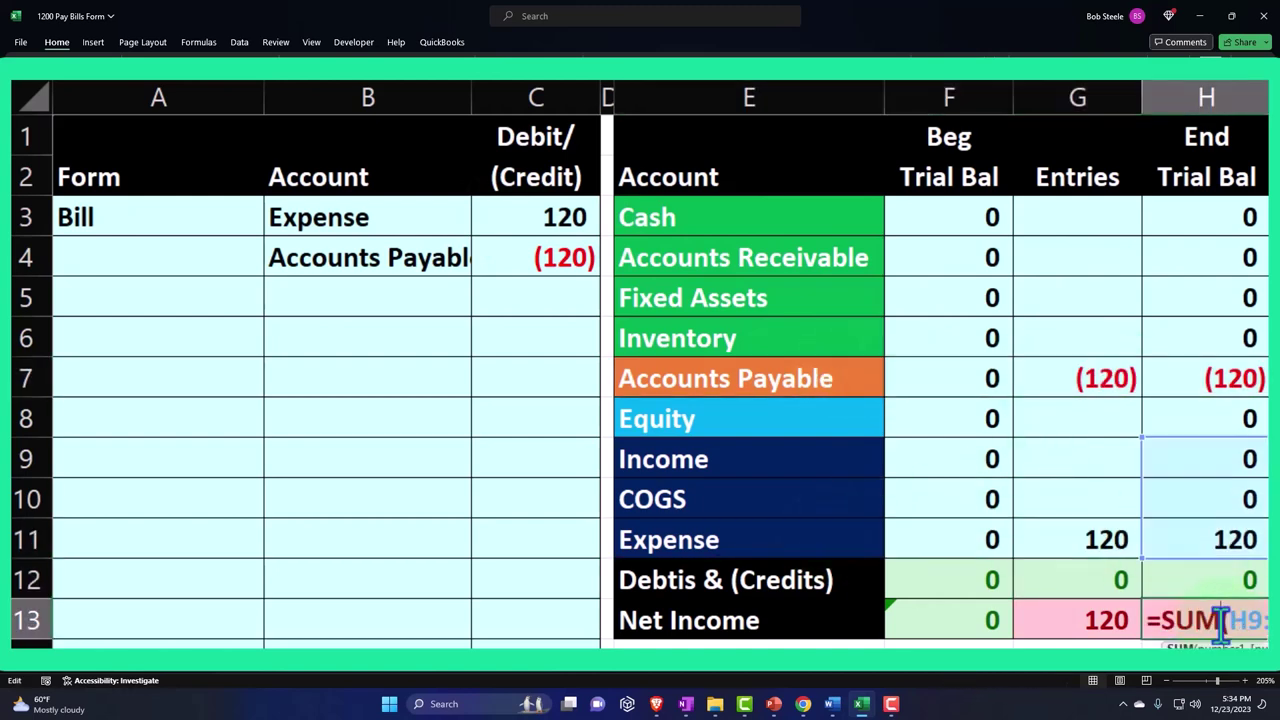
key(Return)
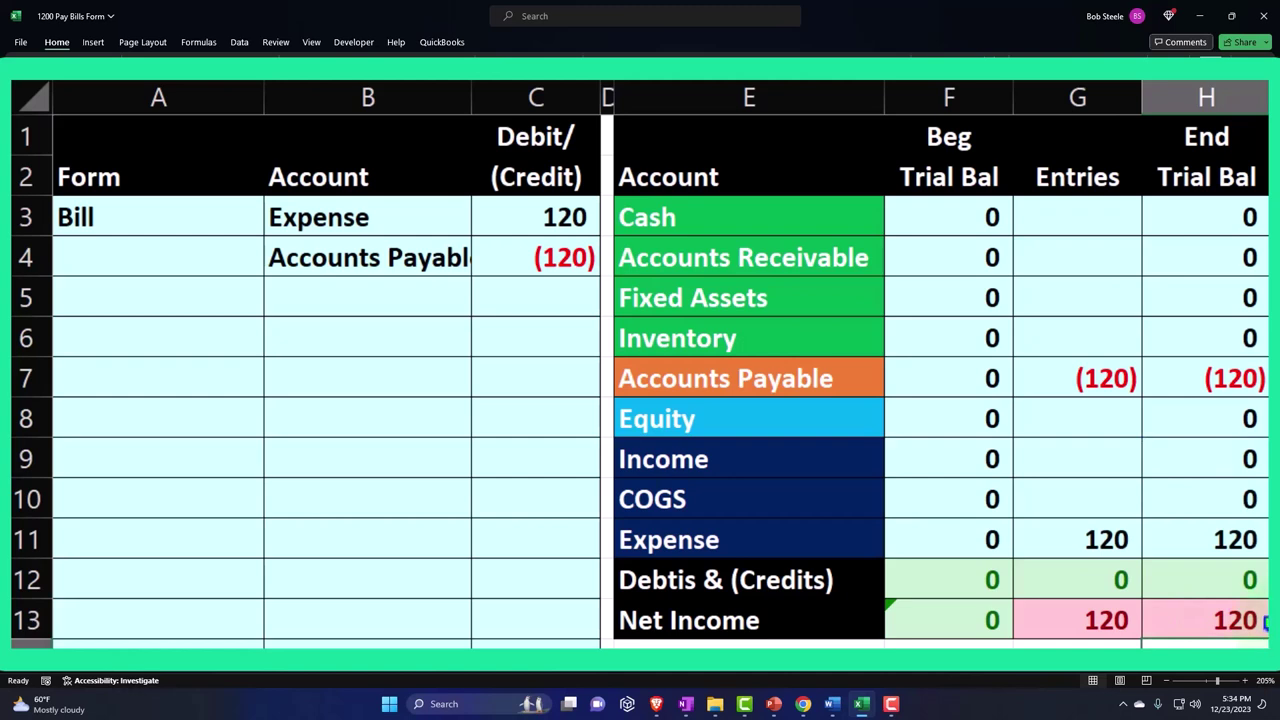
drag(779, 465, 950, 466)
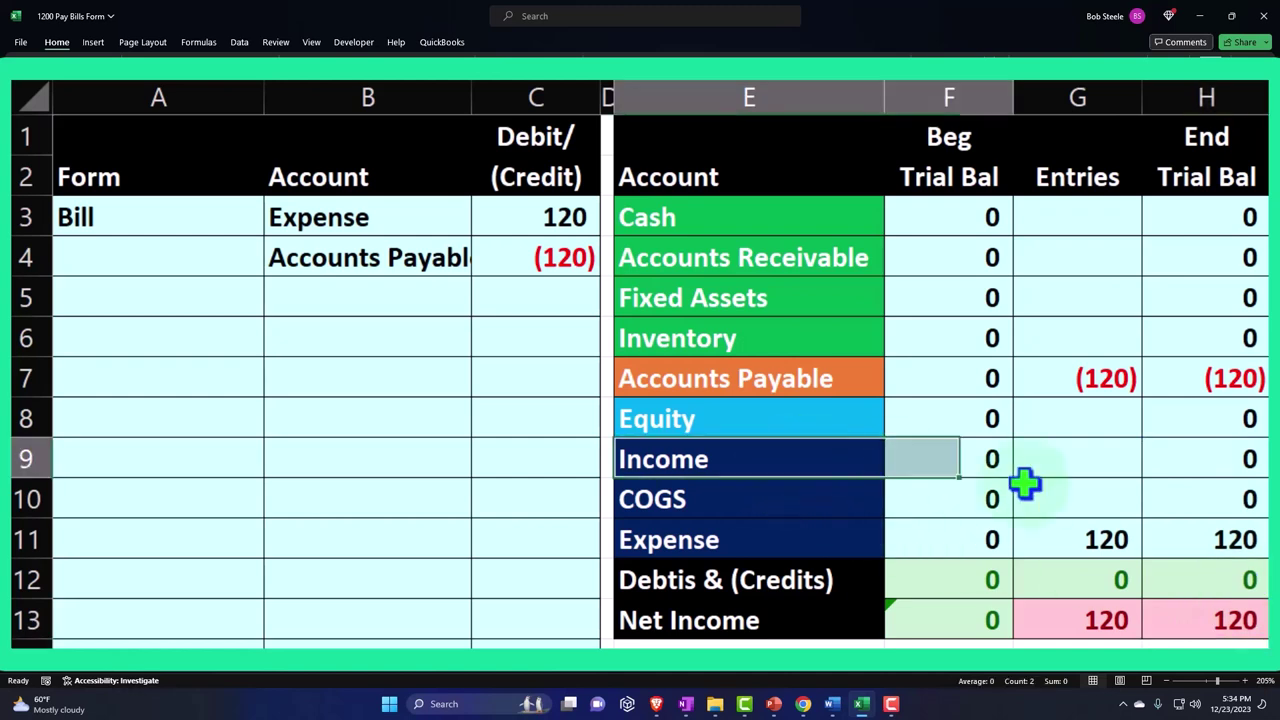
drag(1024, 484, 1197, 523)
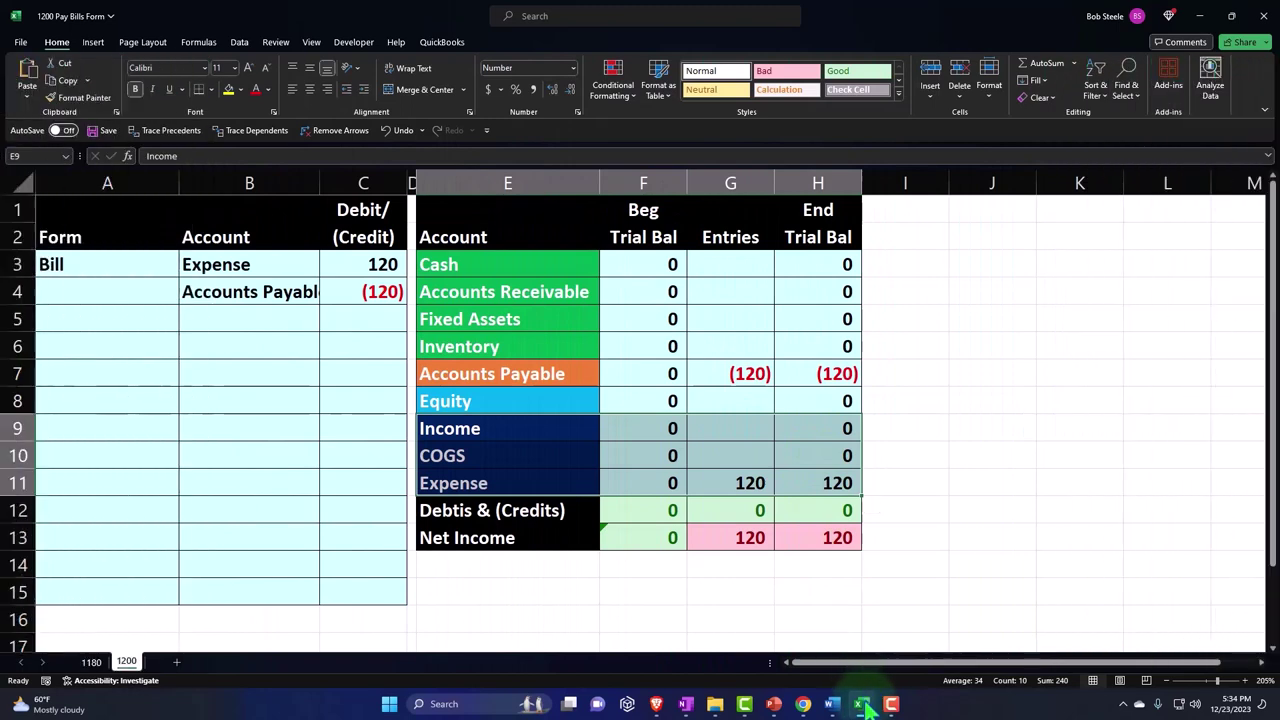
Save and close the $120.00 Vendor 5 bill
click(862, 704)
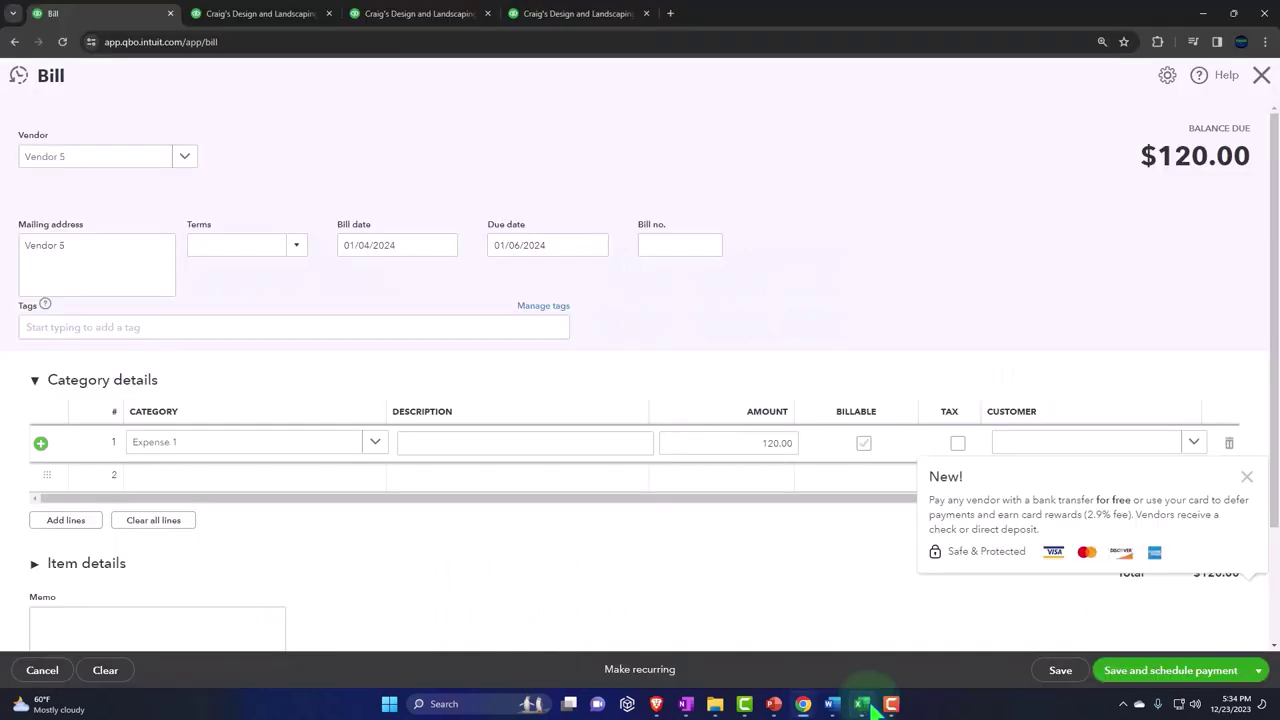
click(1246, 477)
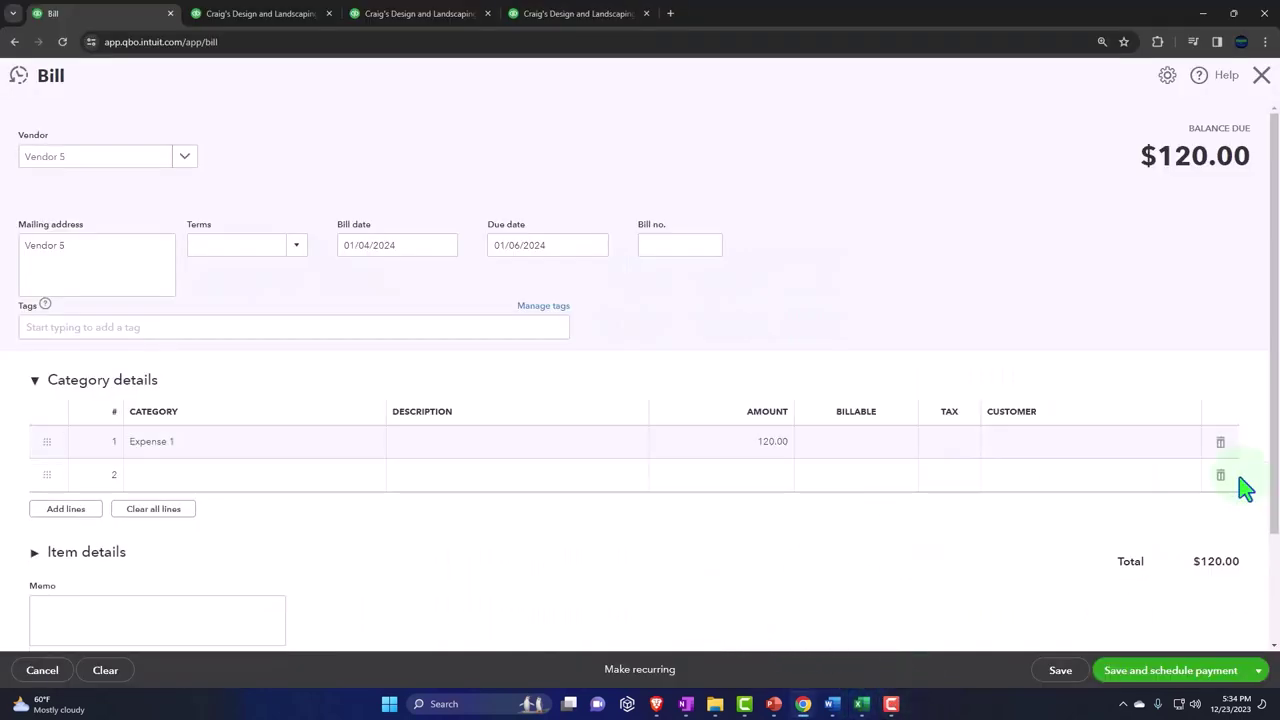
scroll(1000, 552, down, 2)
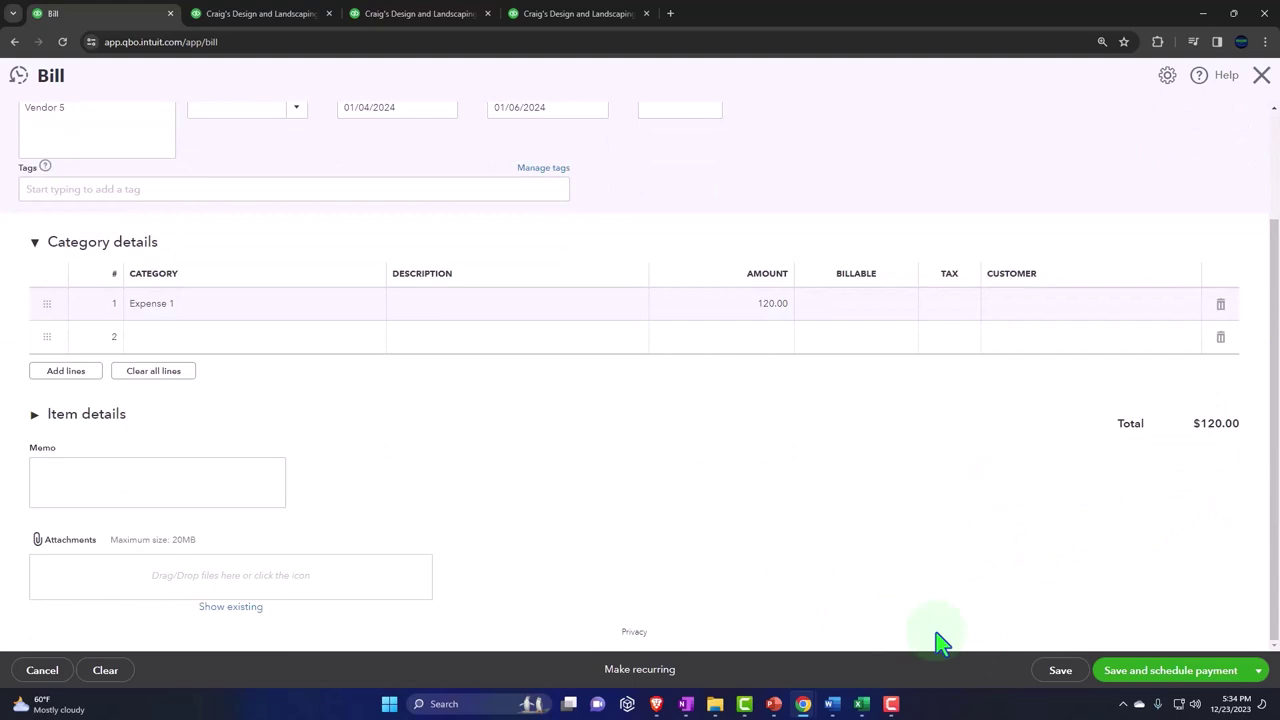
click(1252, 672)
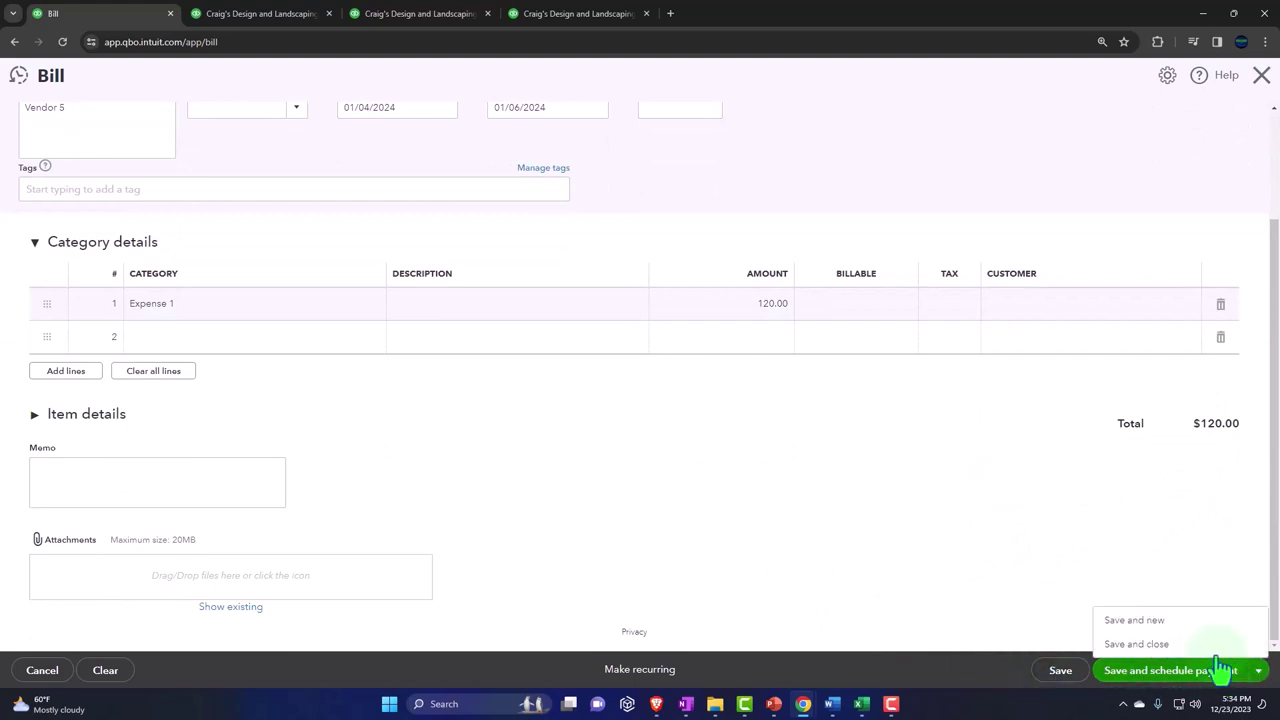
click(1150, 645)
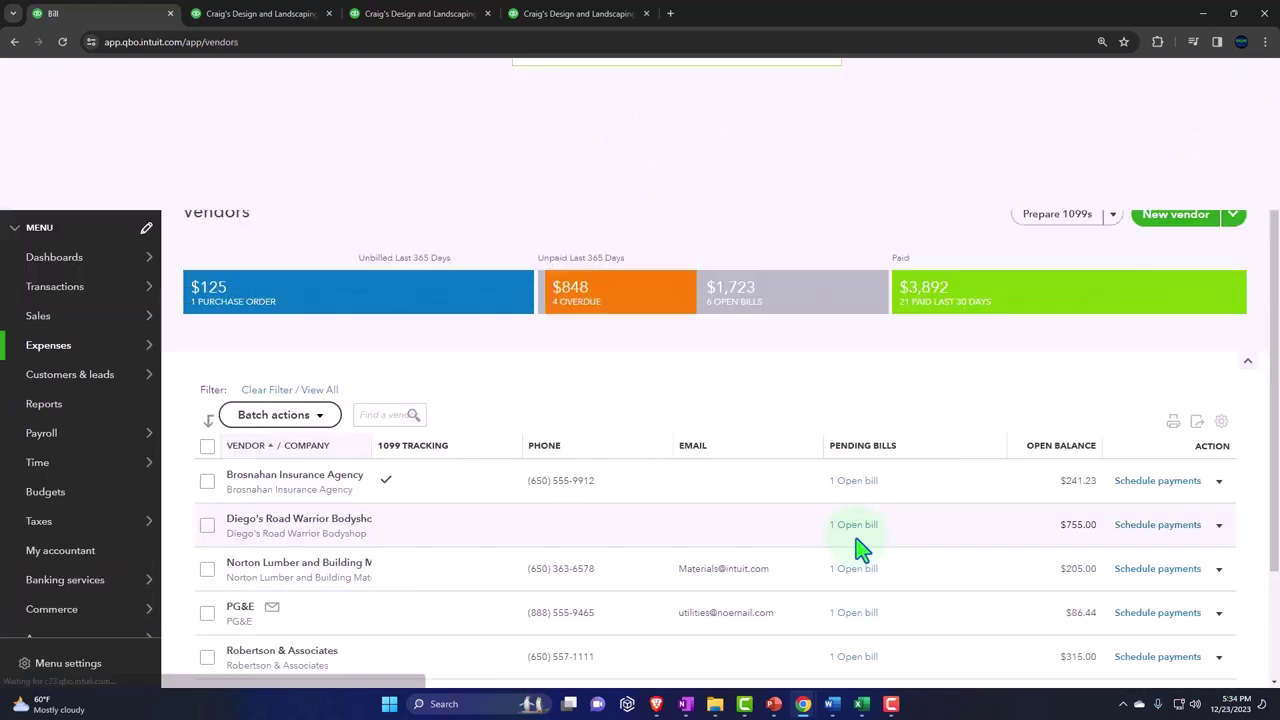
Rerun the Balance Sheet for 01/01/2024 to 12/31/2024
click(256, 16)
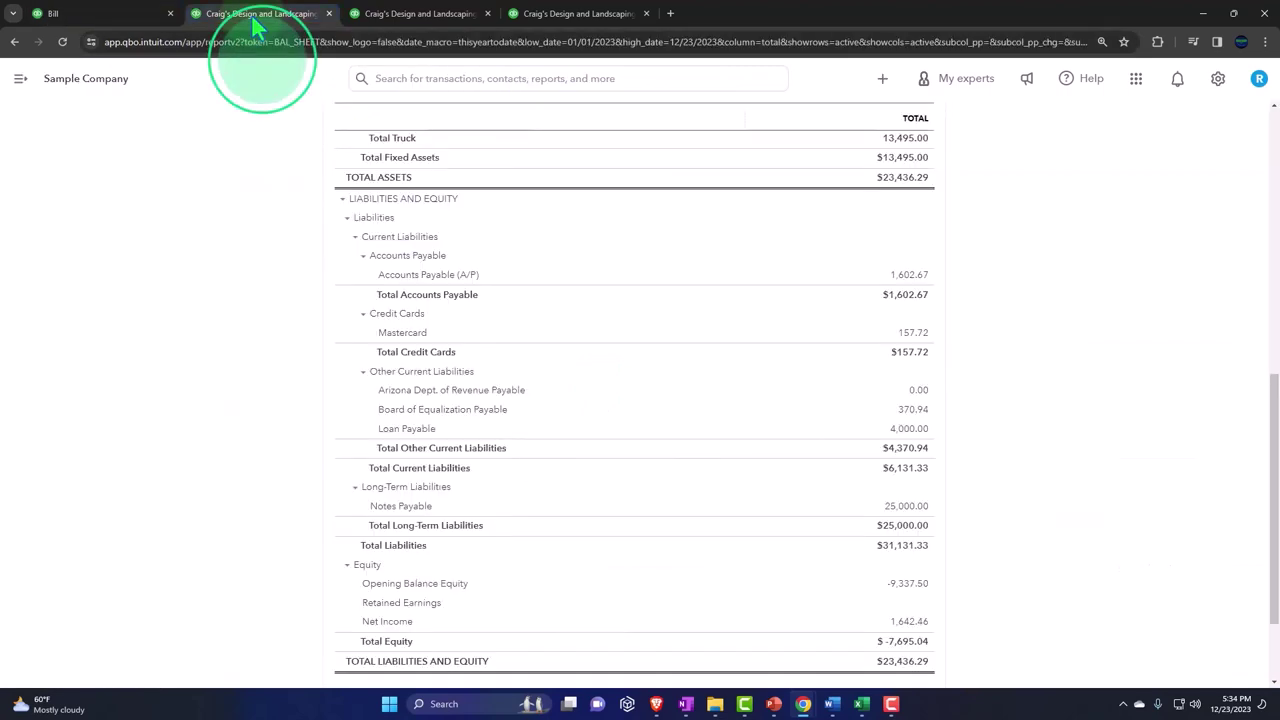
key(ctrl+plus)
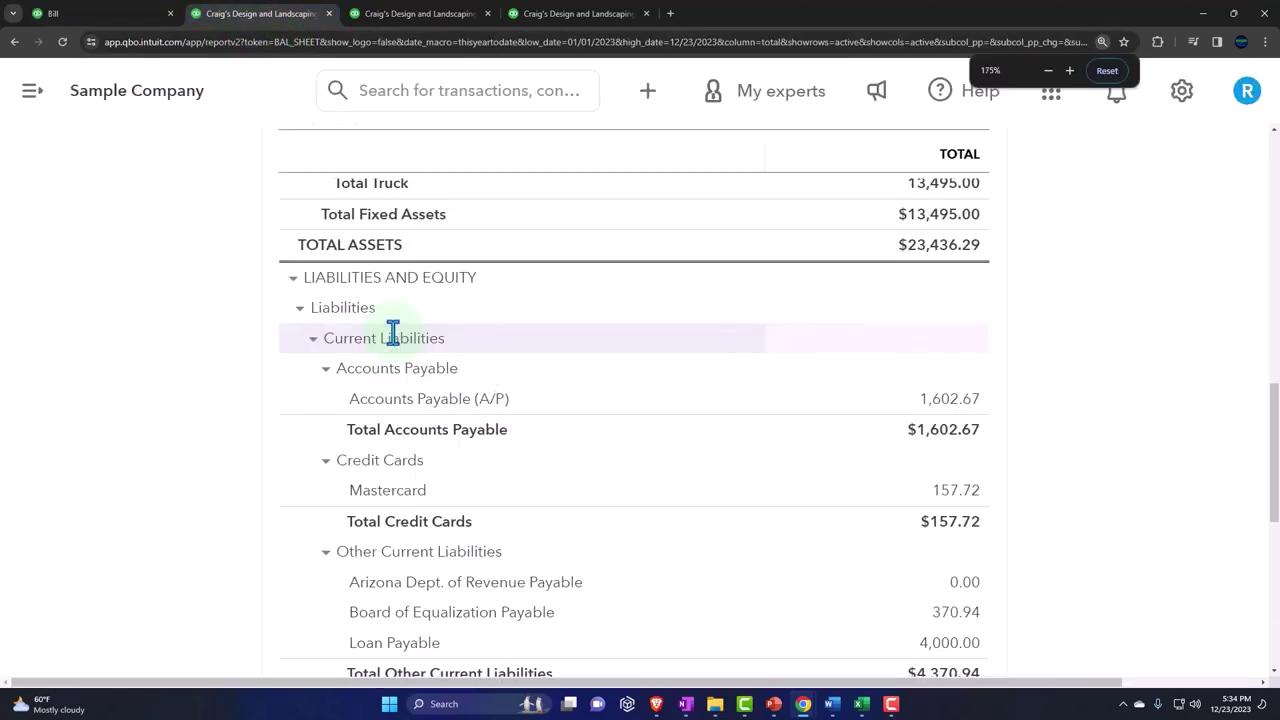
scroll(700, 391, up, 10)
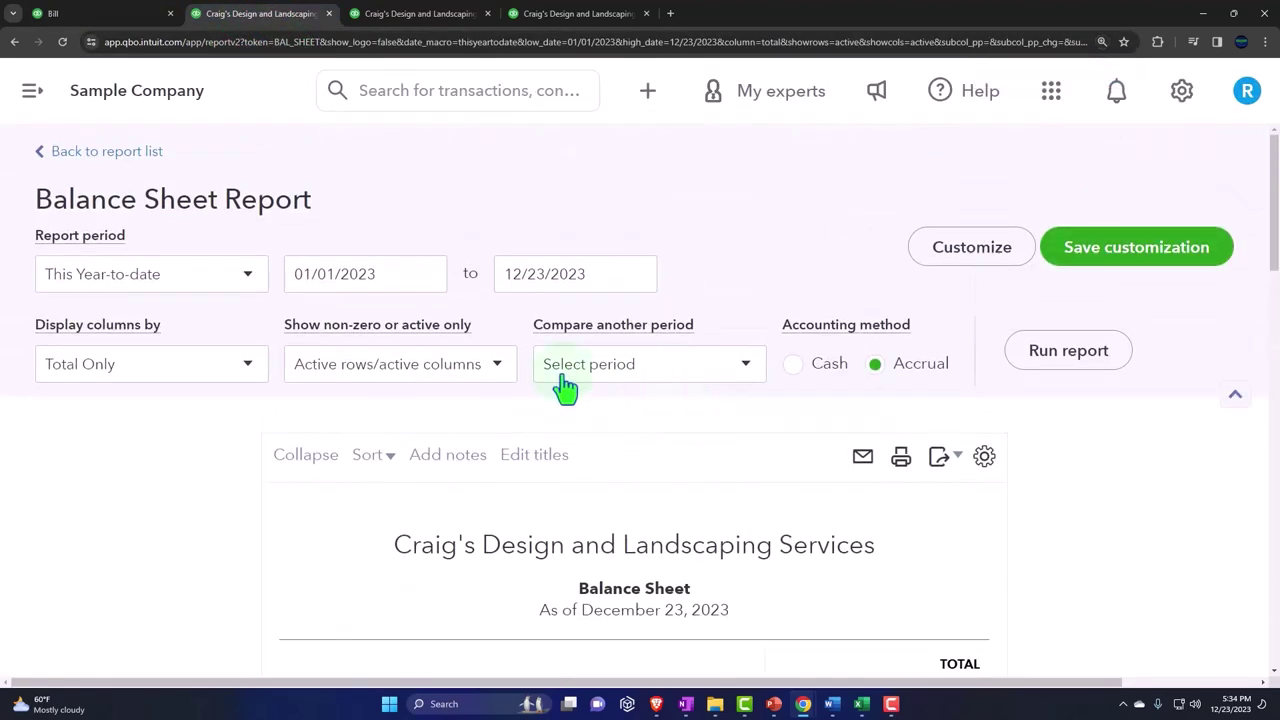
click(414, 277)
text(01)
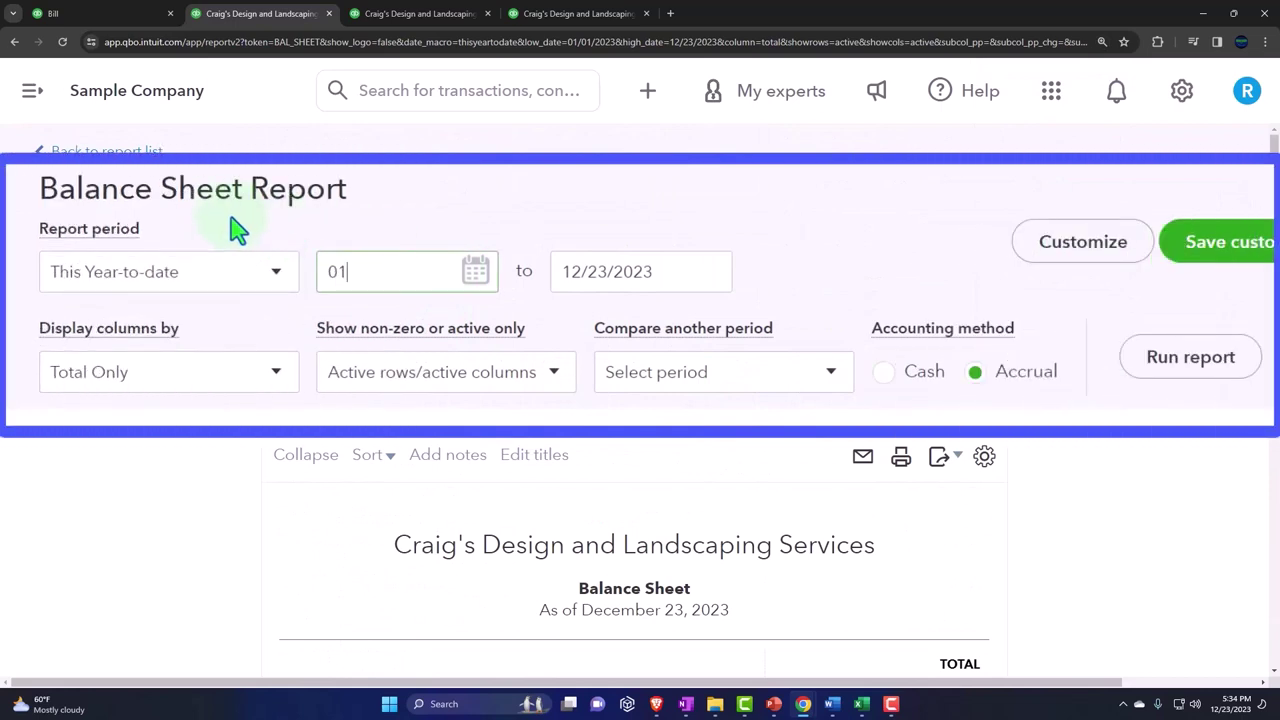
text(/01/2024)
key(Tab)
text(12)
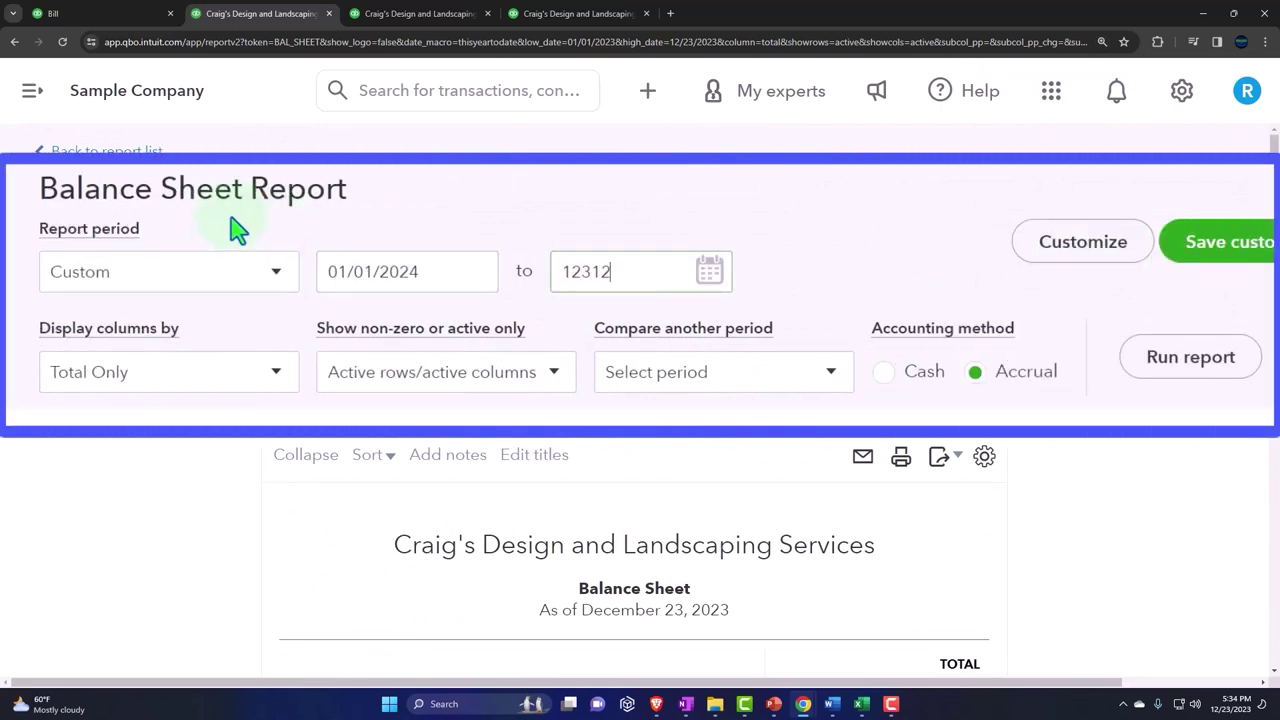
text(/31/2024)
key(Tab)
click(1171, 380)
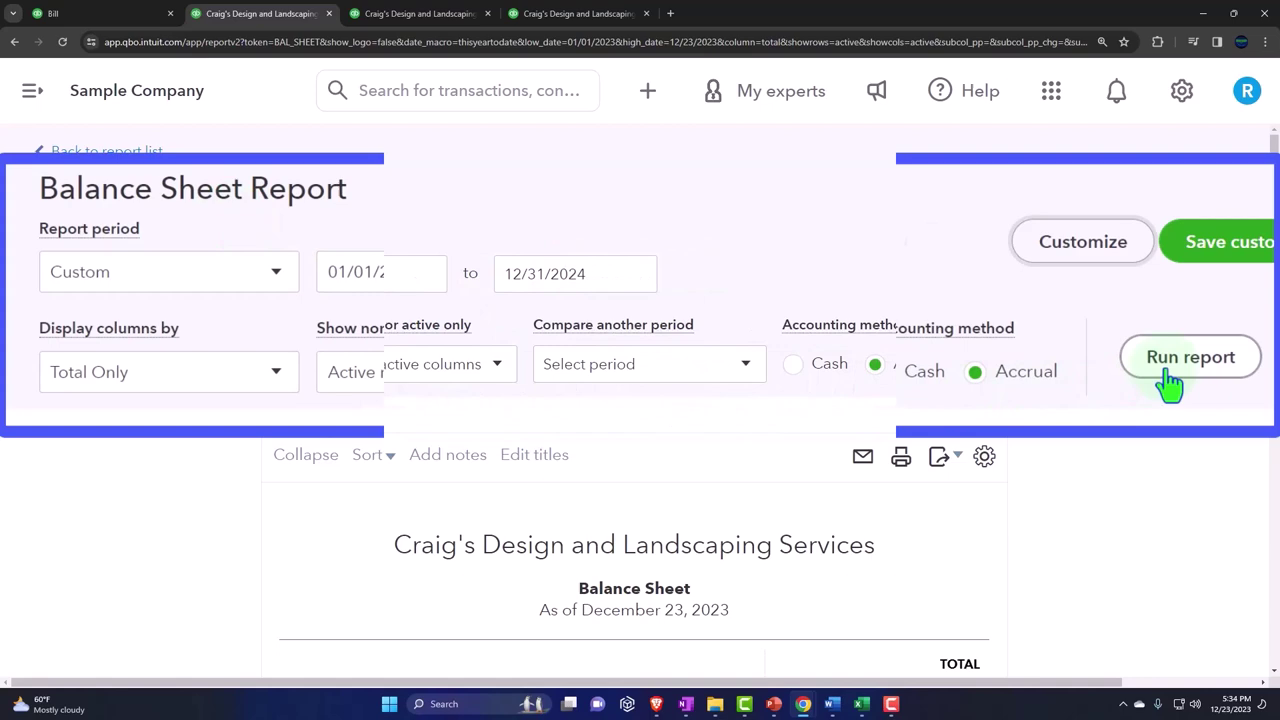
Drill into the 1,722.67 Accounts Payable amount, then return to the report
scroll(338, 385, down, 3)
scroll(338, 385, down, 8)
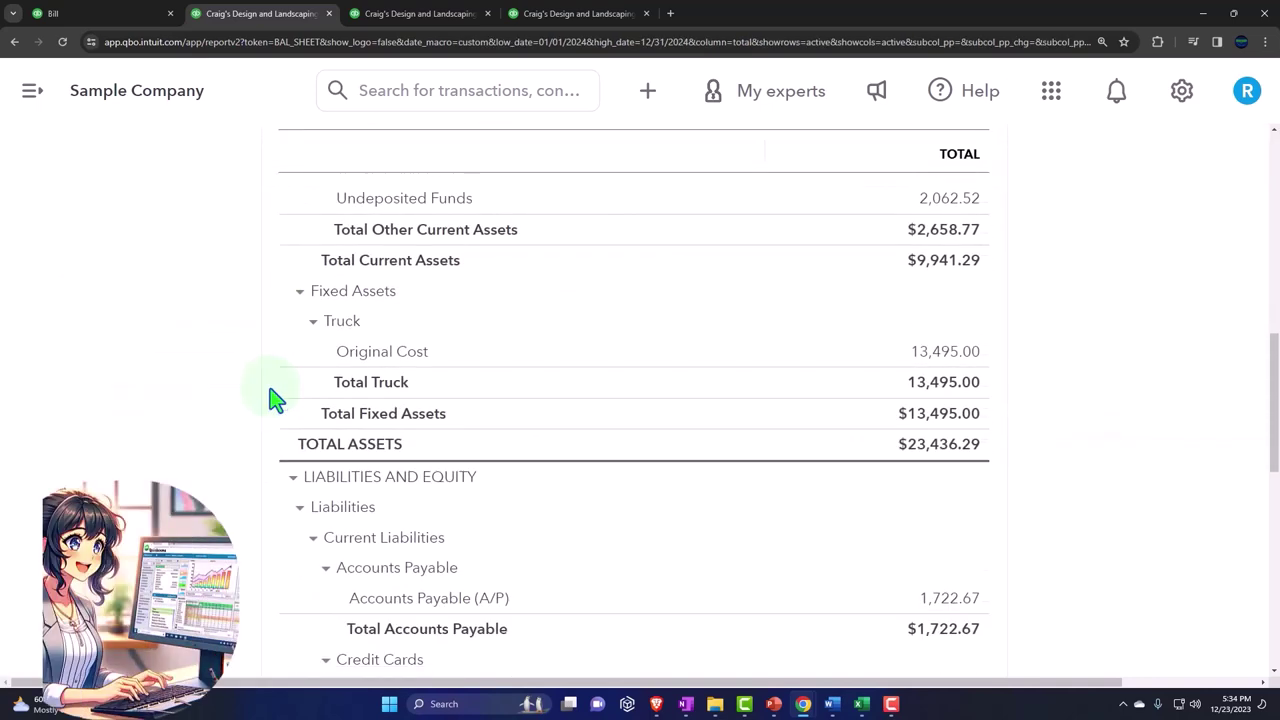
click(945, 366)
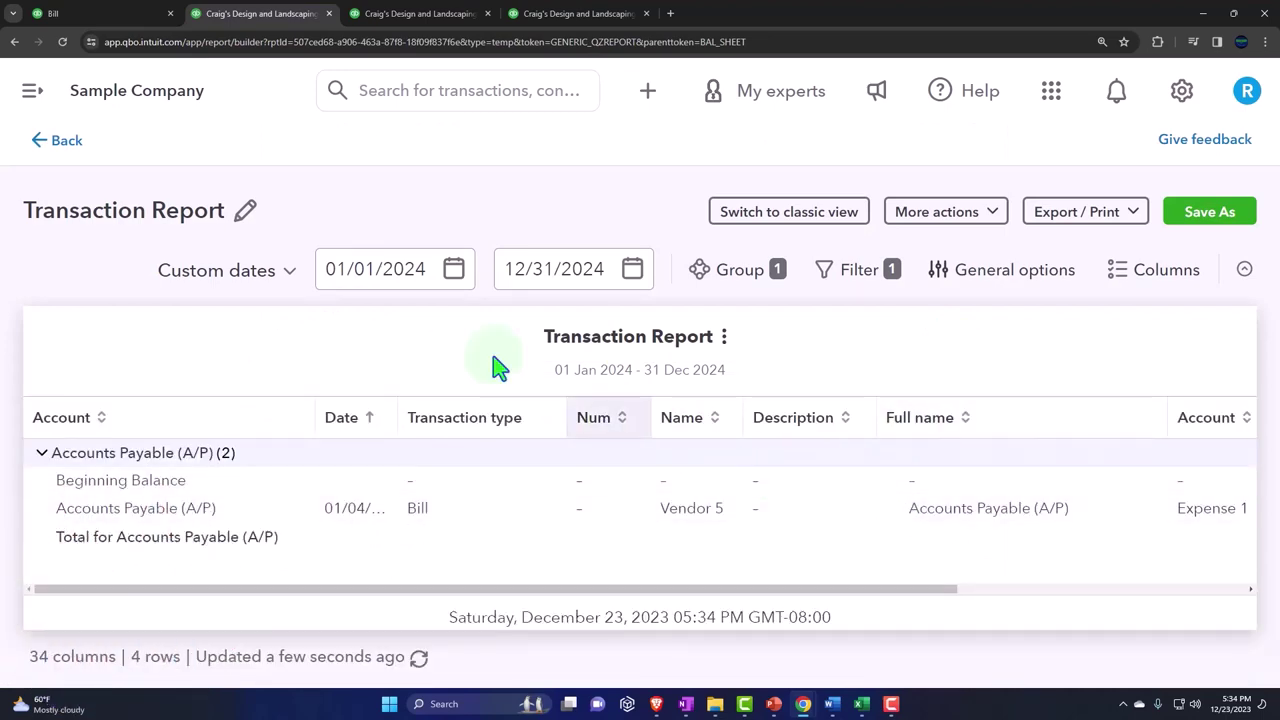
click(66, 141)
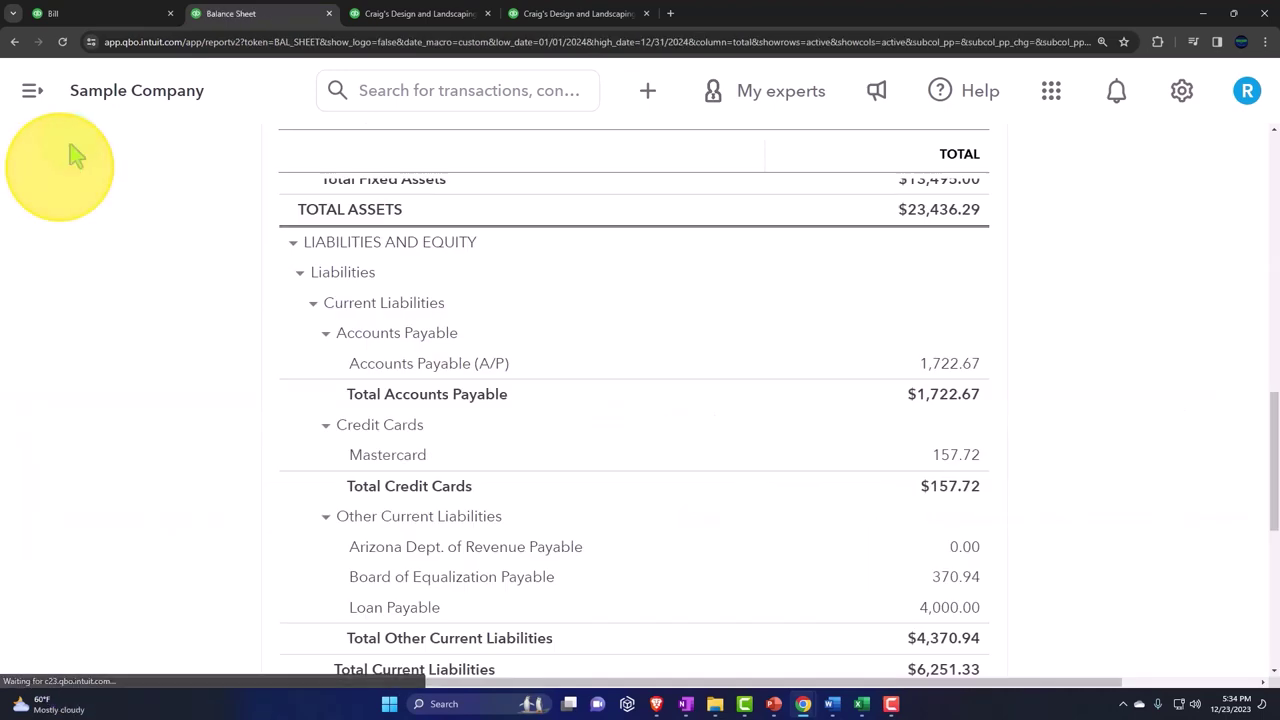
Rerun the Profit and Loss for 01/01/2024 to 12/31/2024
click(410, 14)
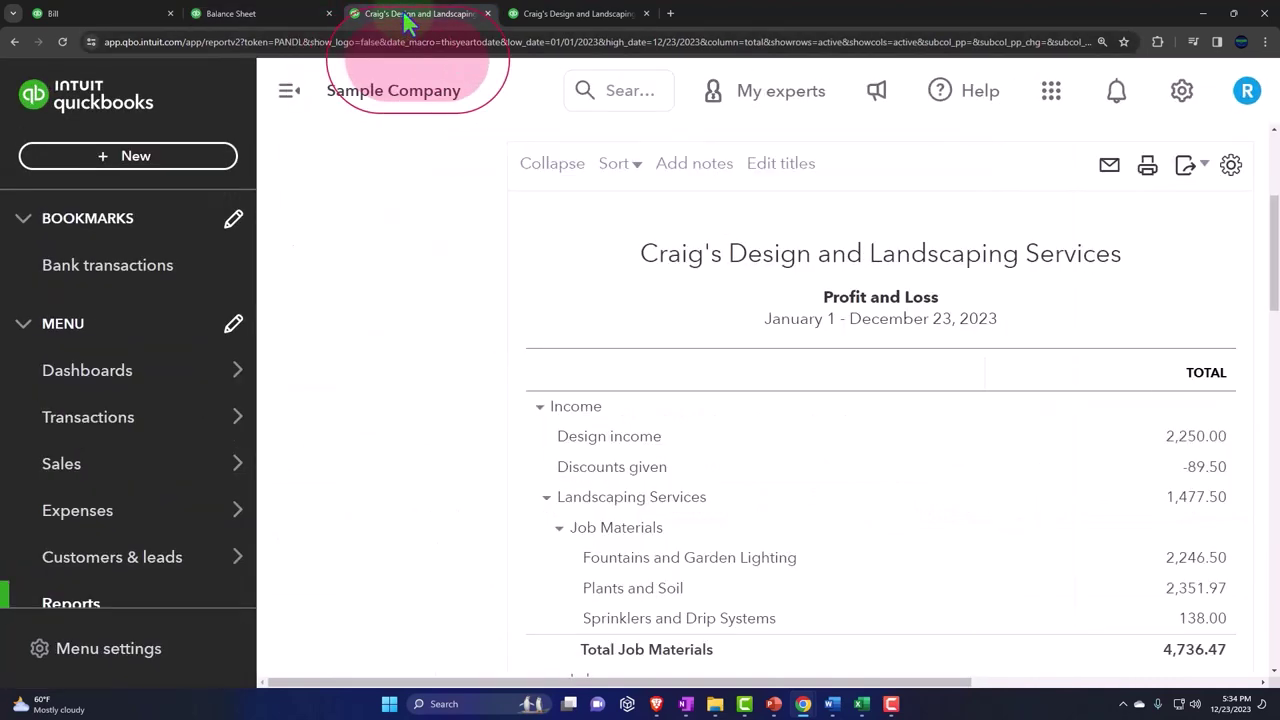
click(288, 100)
click(392, 275)
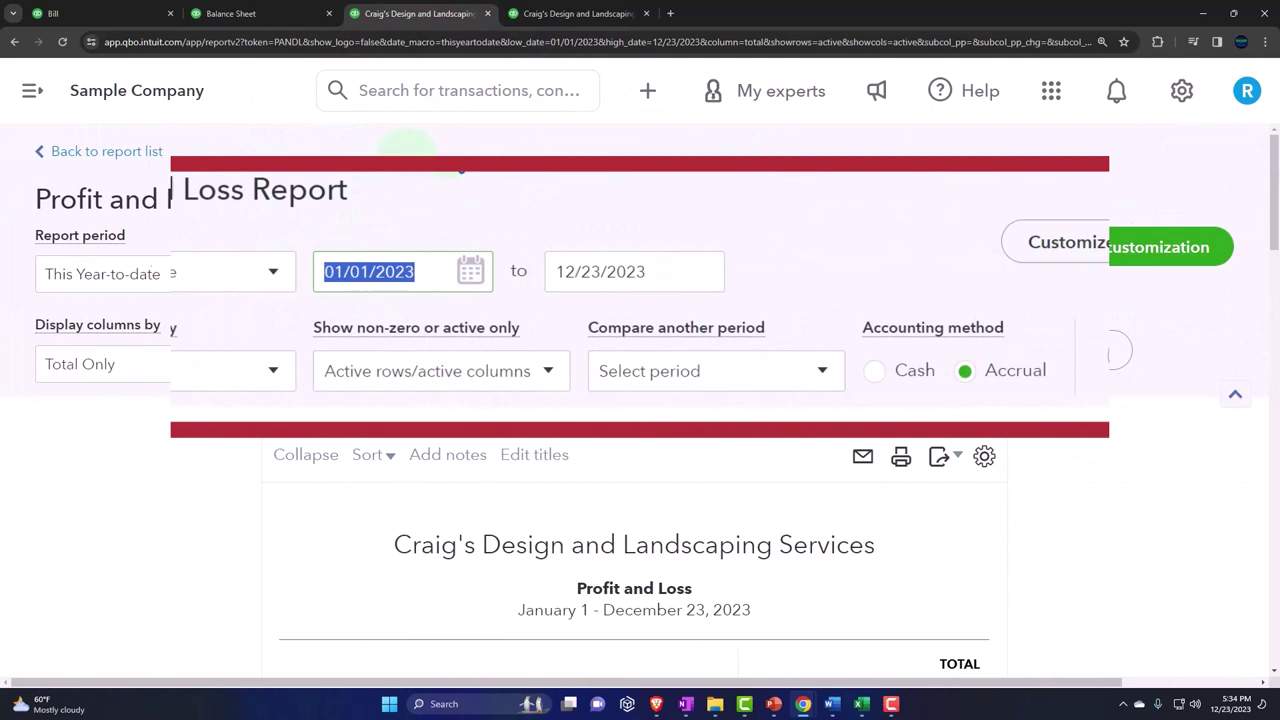
text(0)
text(1/01/2)
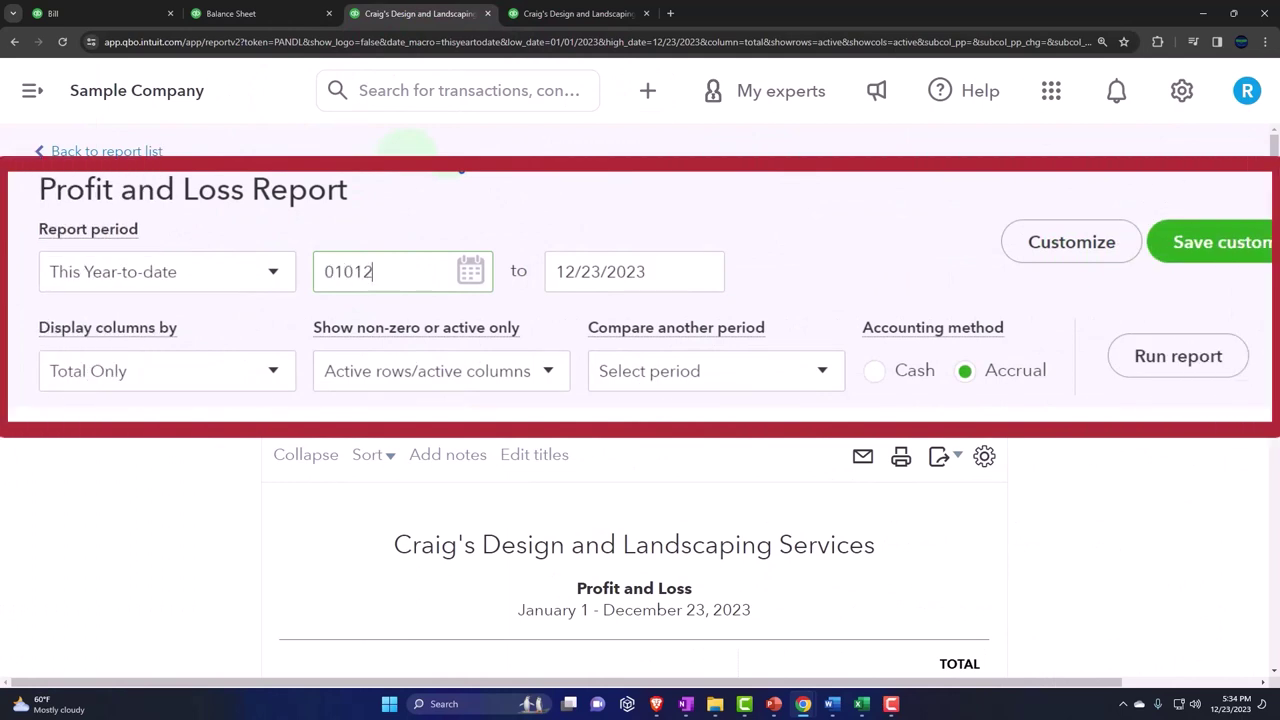
text(024)
key(Tab)
text(1)
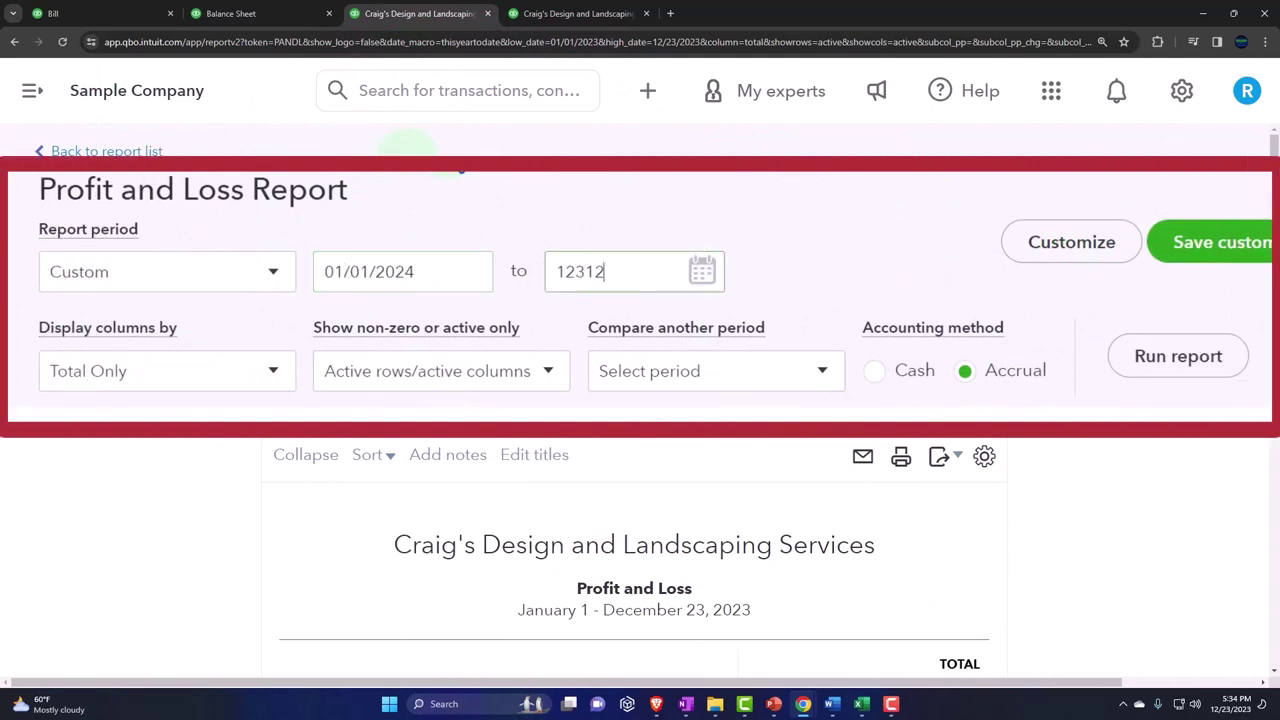
text(23124)
click(1022, 368)
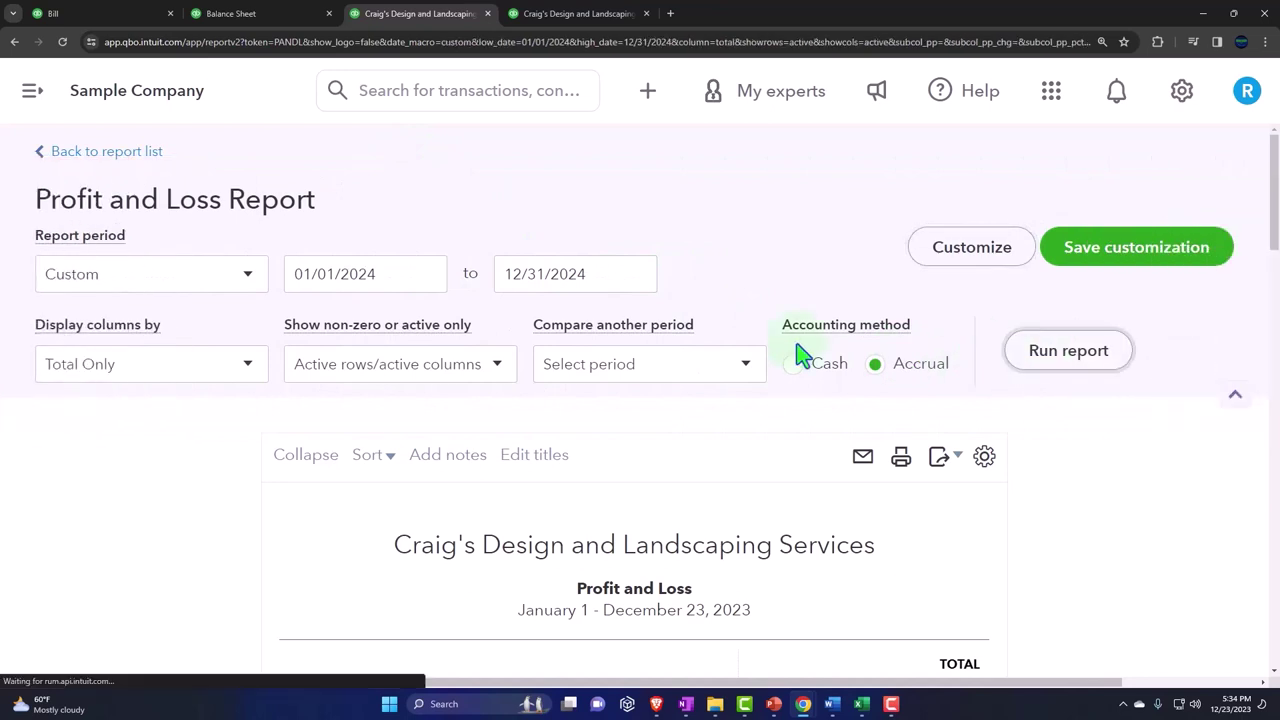
Drill into Expense 1's 120.00 amount, then return to the report
scroll(390, 410, down, 3)
scroll(620, 420, down, 2)
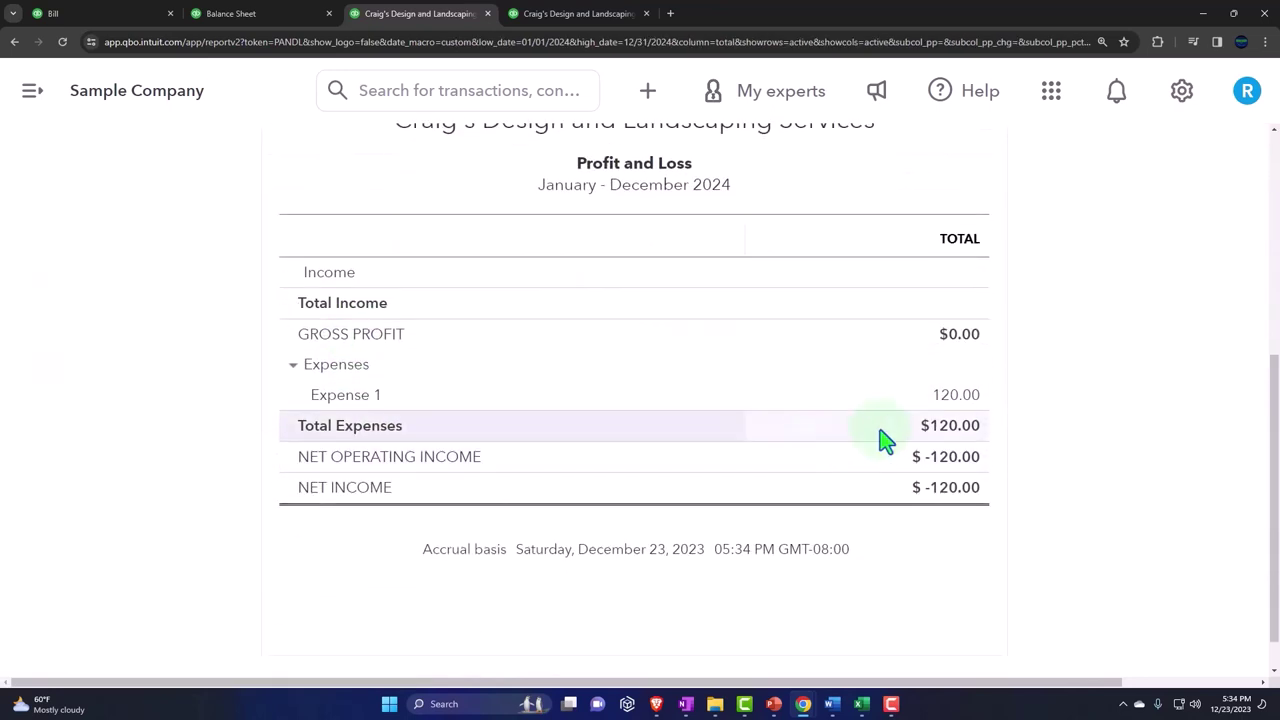
click(955, 403)
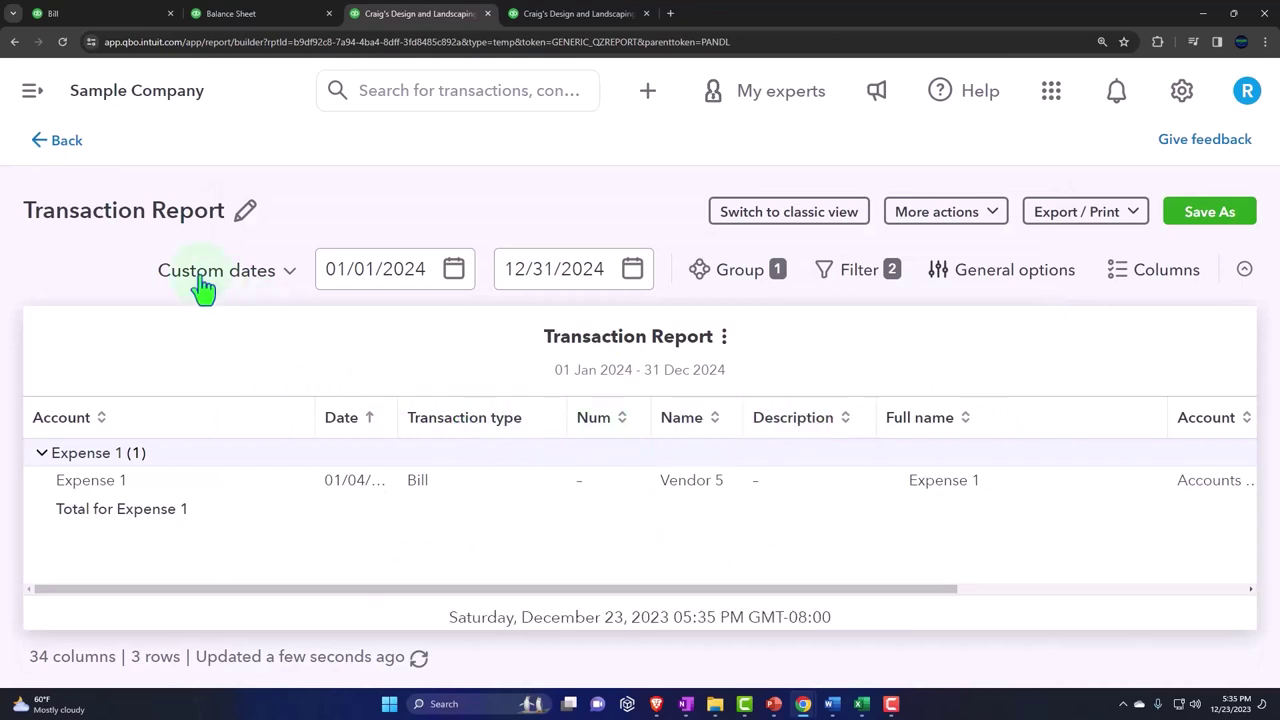
click(60, 145)
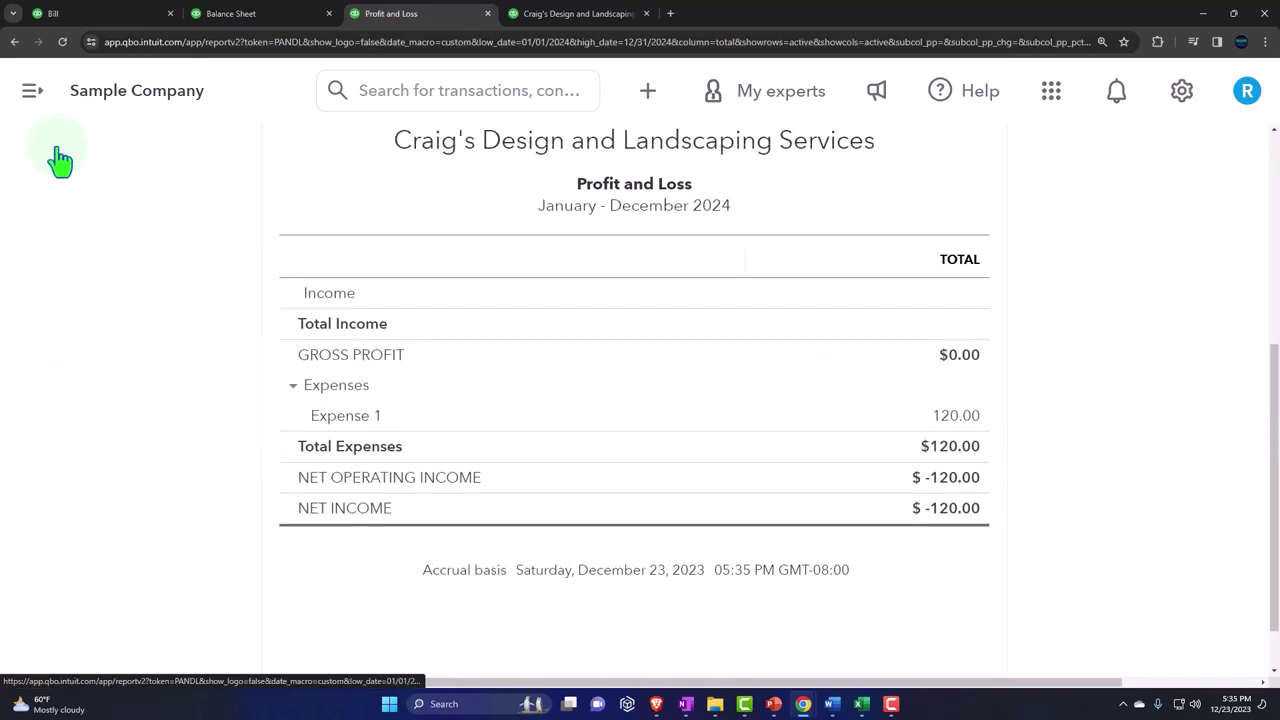
Rerun Vendor Balance Detail to find Vendor 5's 120.00 bill, then reopen the Balance Sheet
click(575, 13)
scroll(410, 260, up, 10)
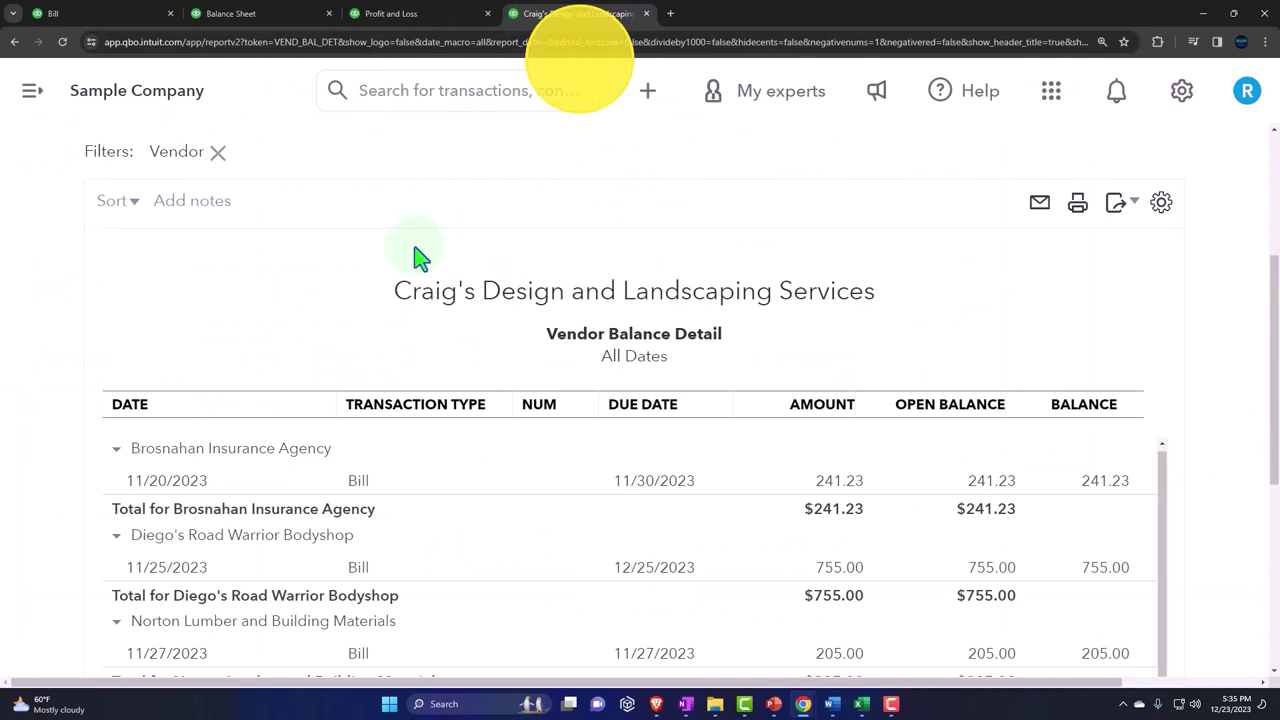
click(371, 349)
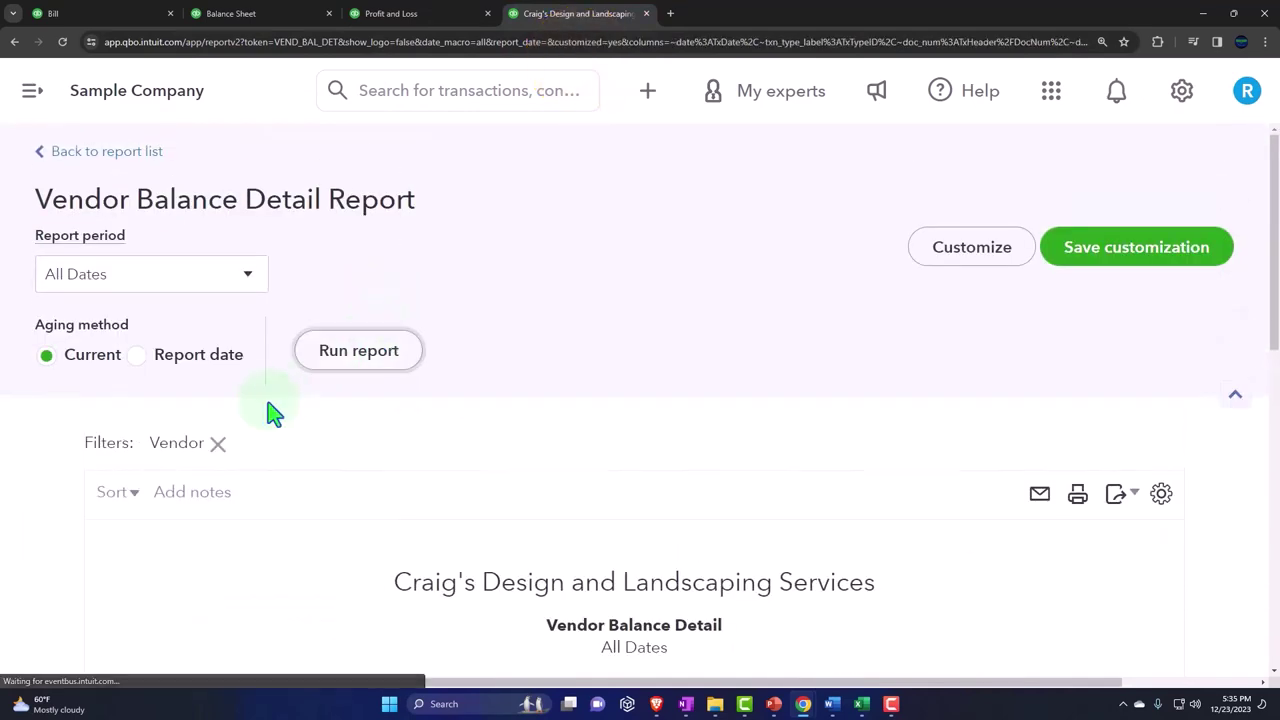
scroll(268, 414, down, 4)
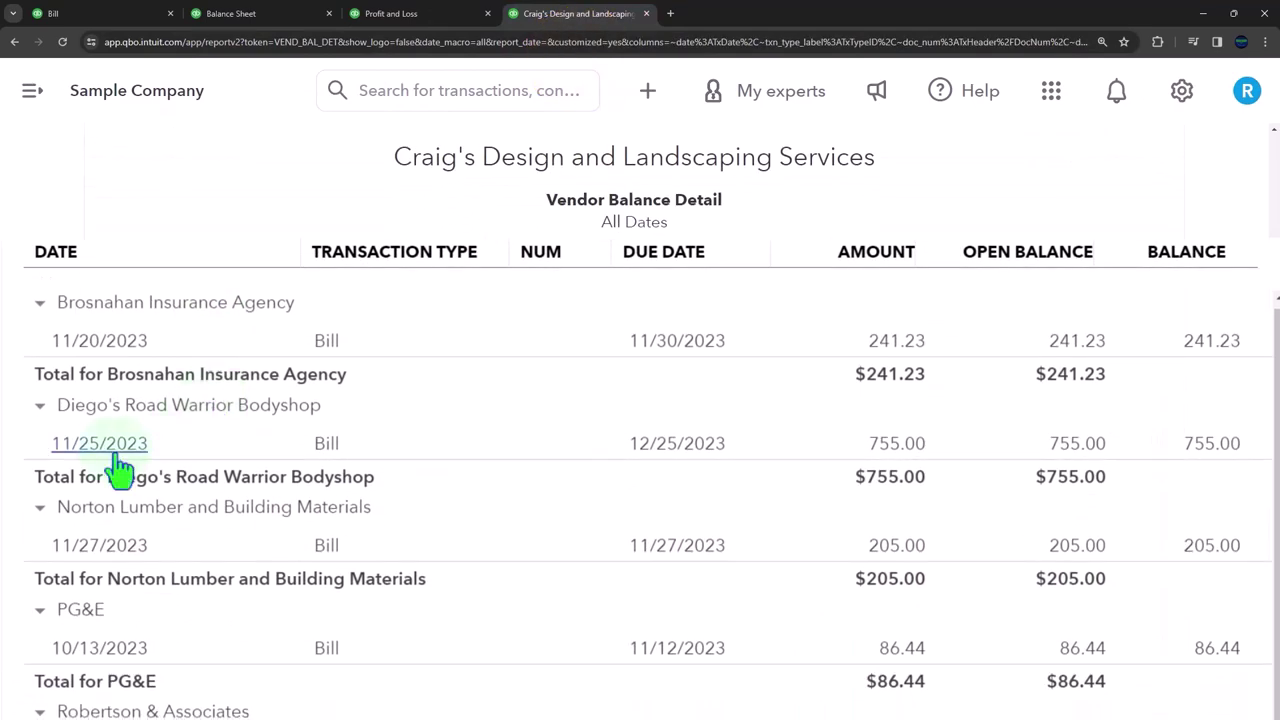
scroll(77, 500, down, 5)
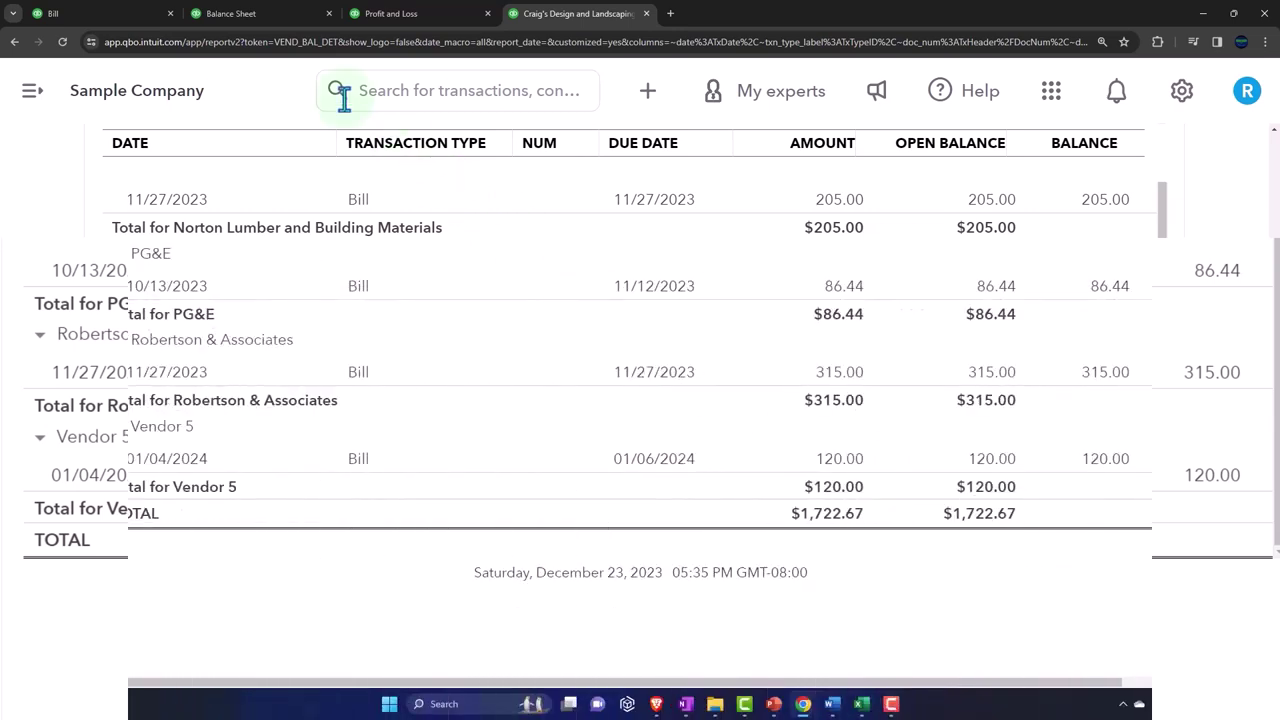
click(256, 26)
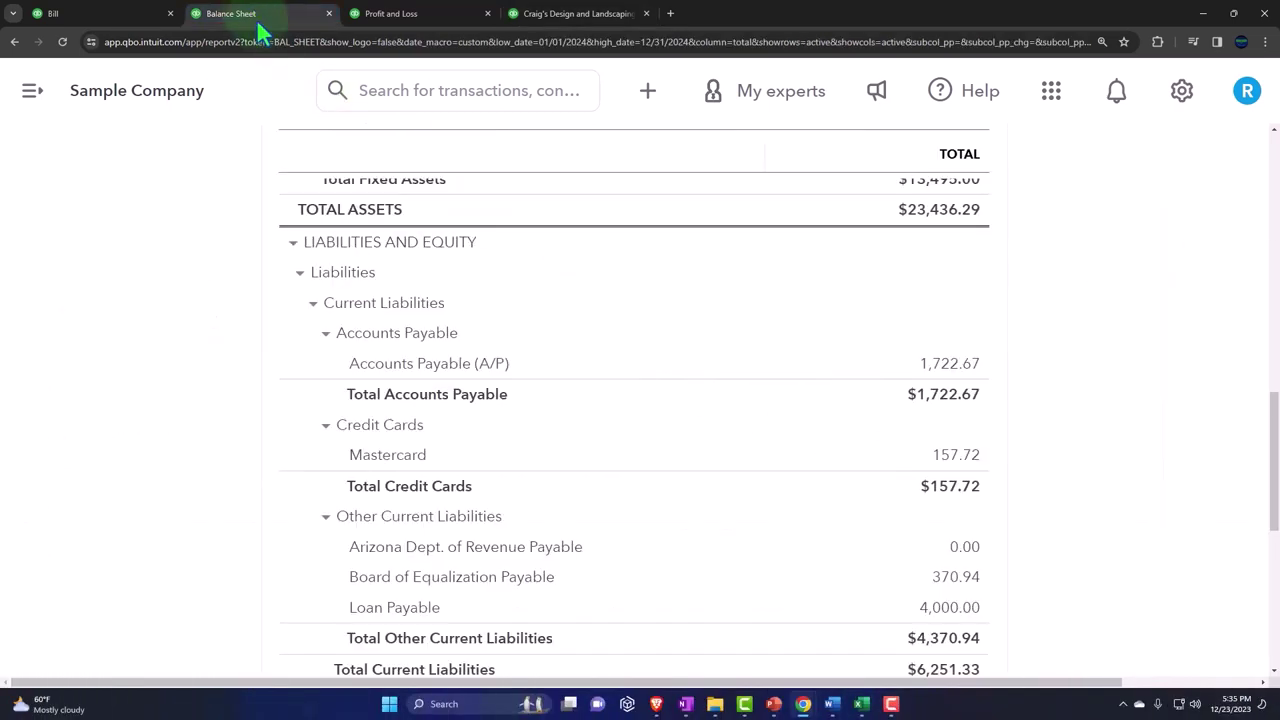
click(940, 393)
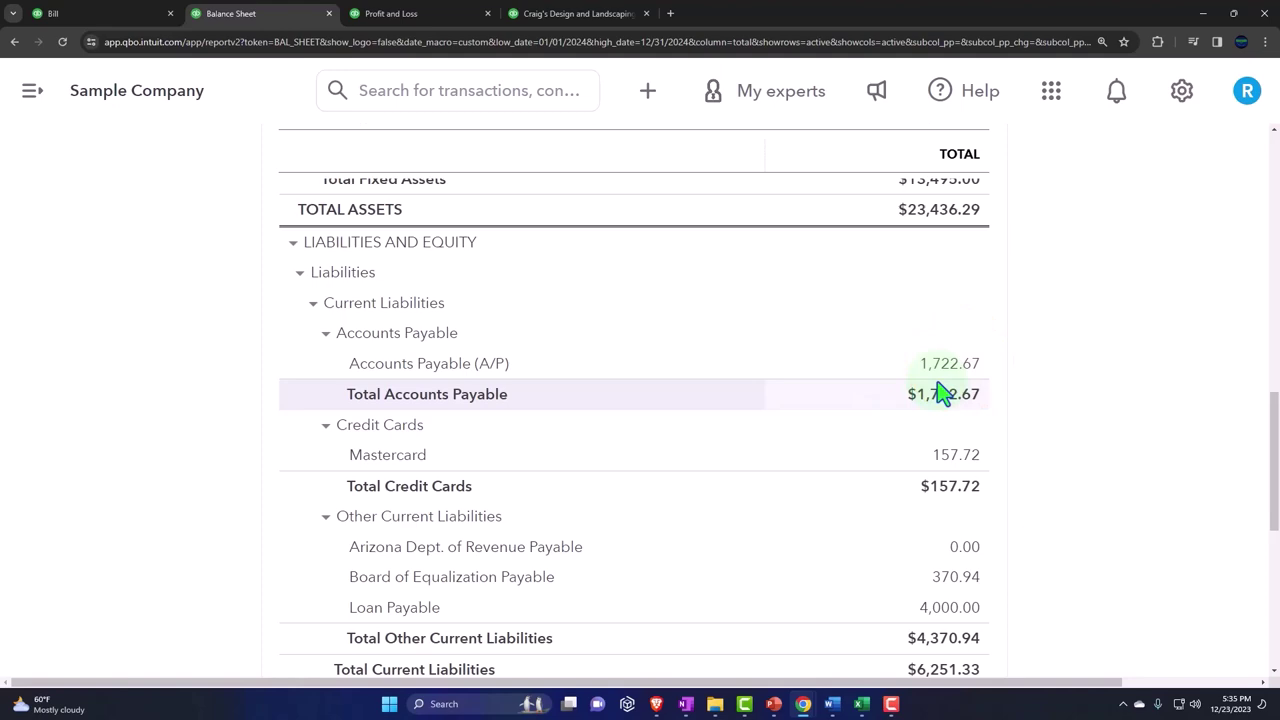
From the Bills Vendors list, open Vendor 5's page to see its single $120.00 Expense 1 bill
click(125, 20)
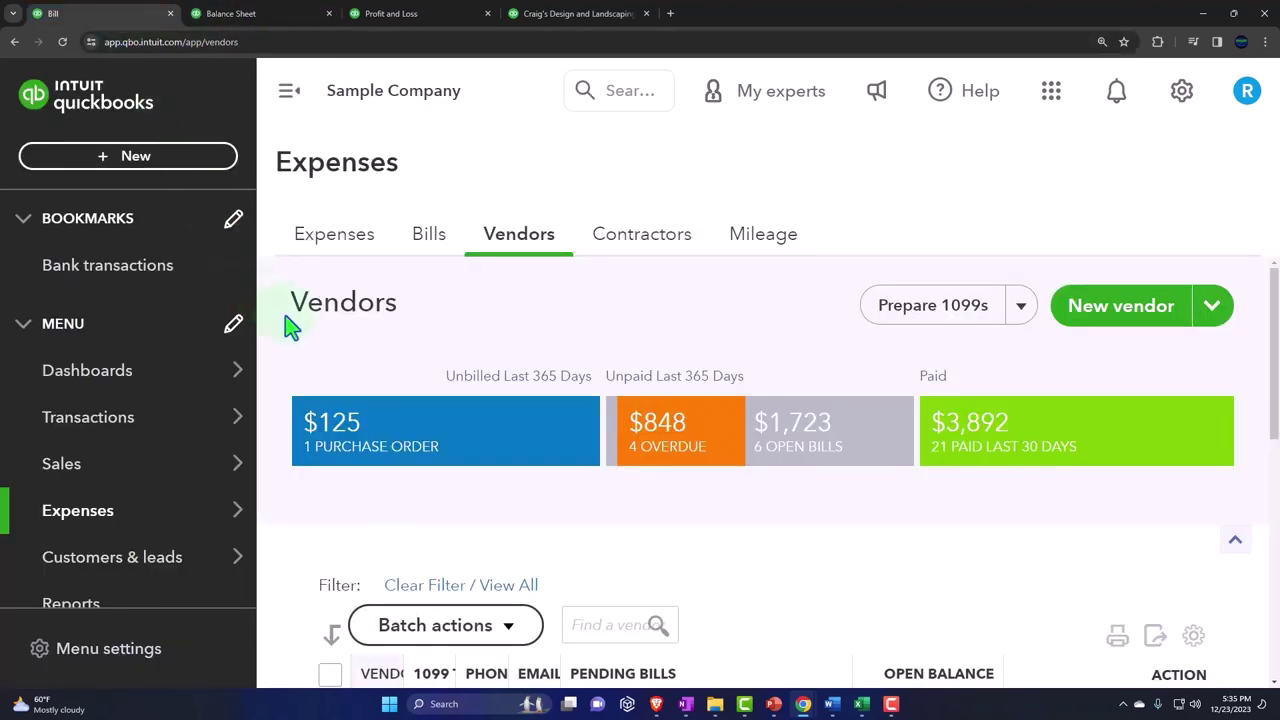
key(ctrl+minus)
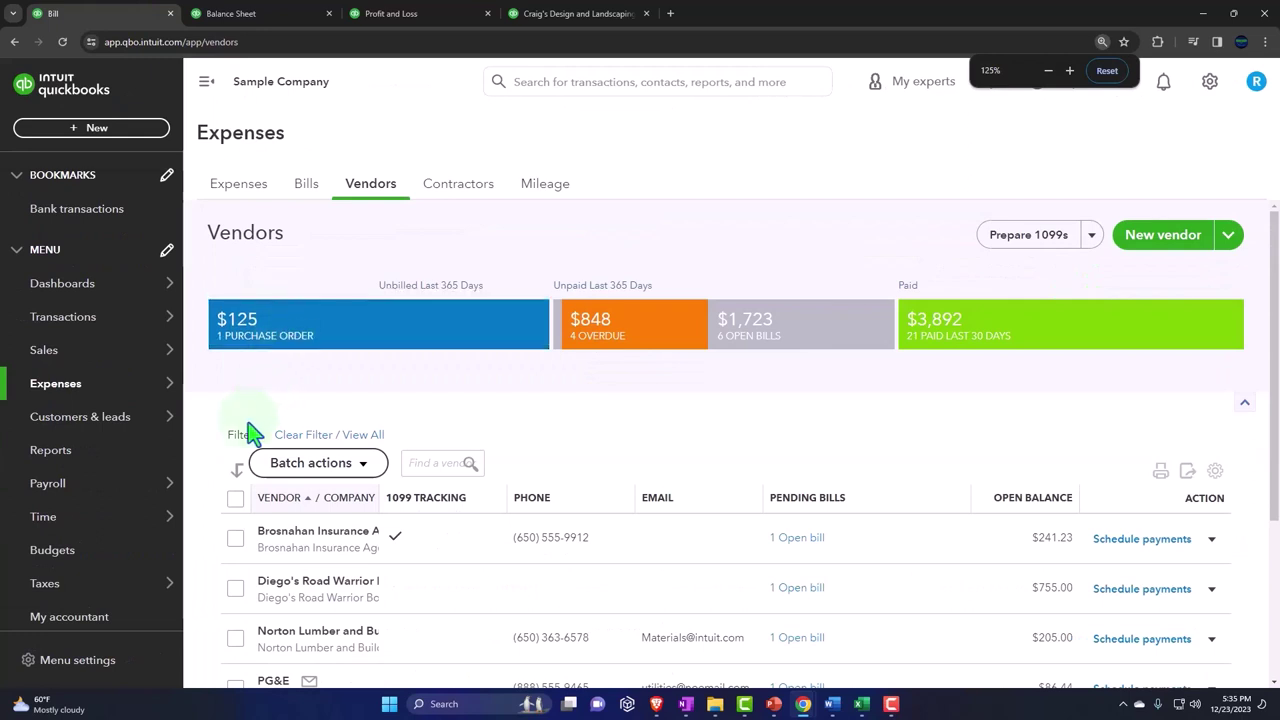
mouse_move(63, 395)
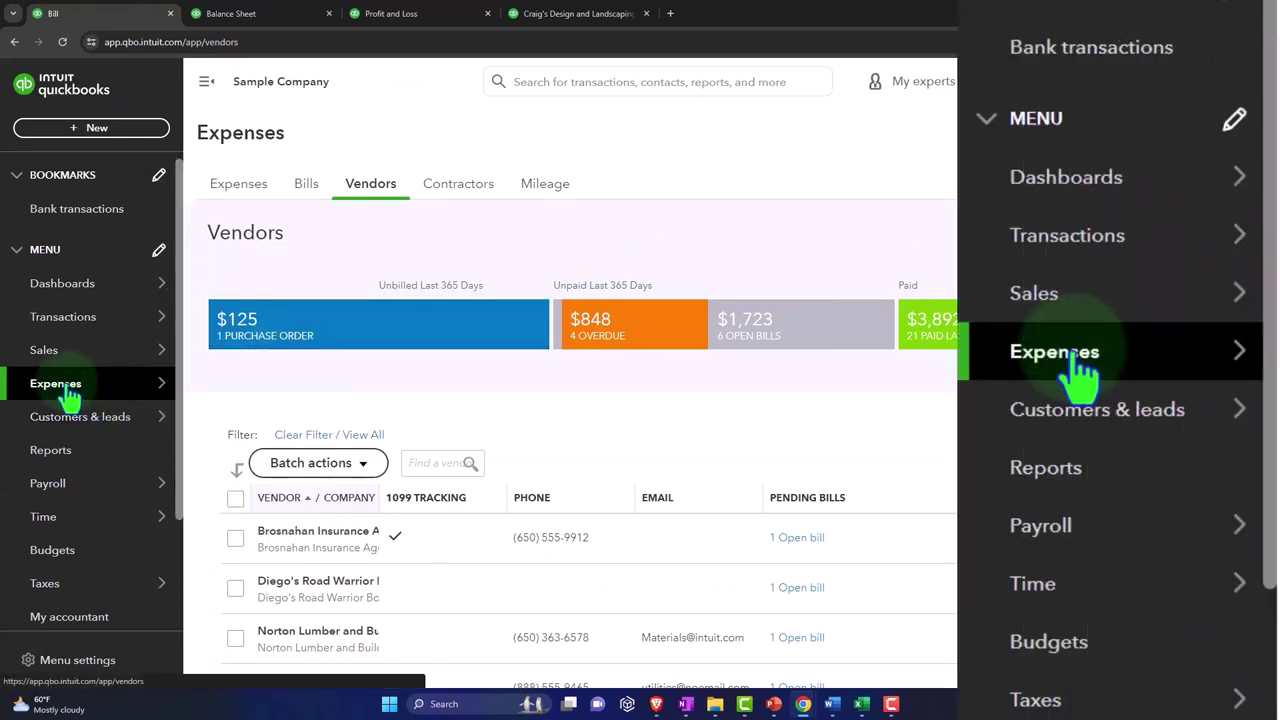
click(303, 190)
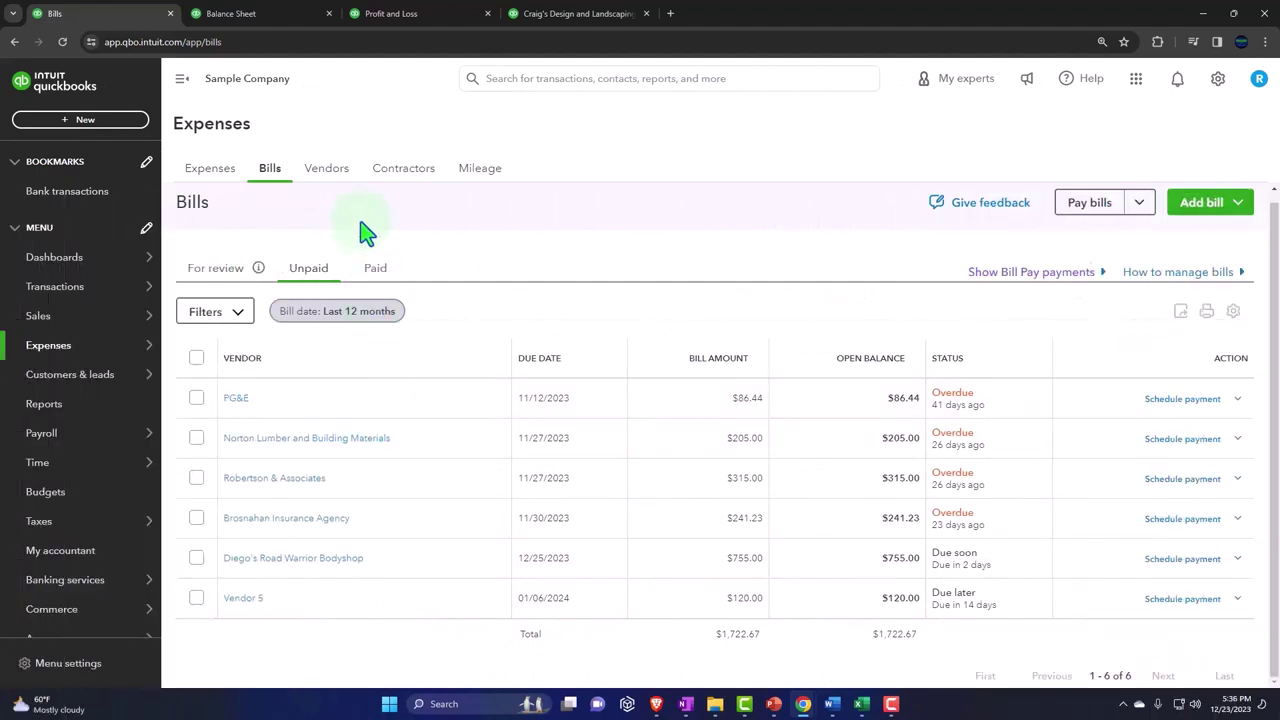
click(332, 176)
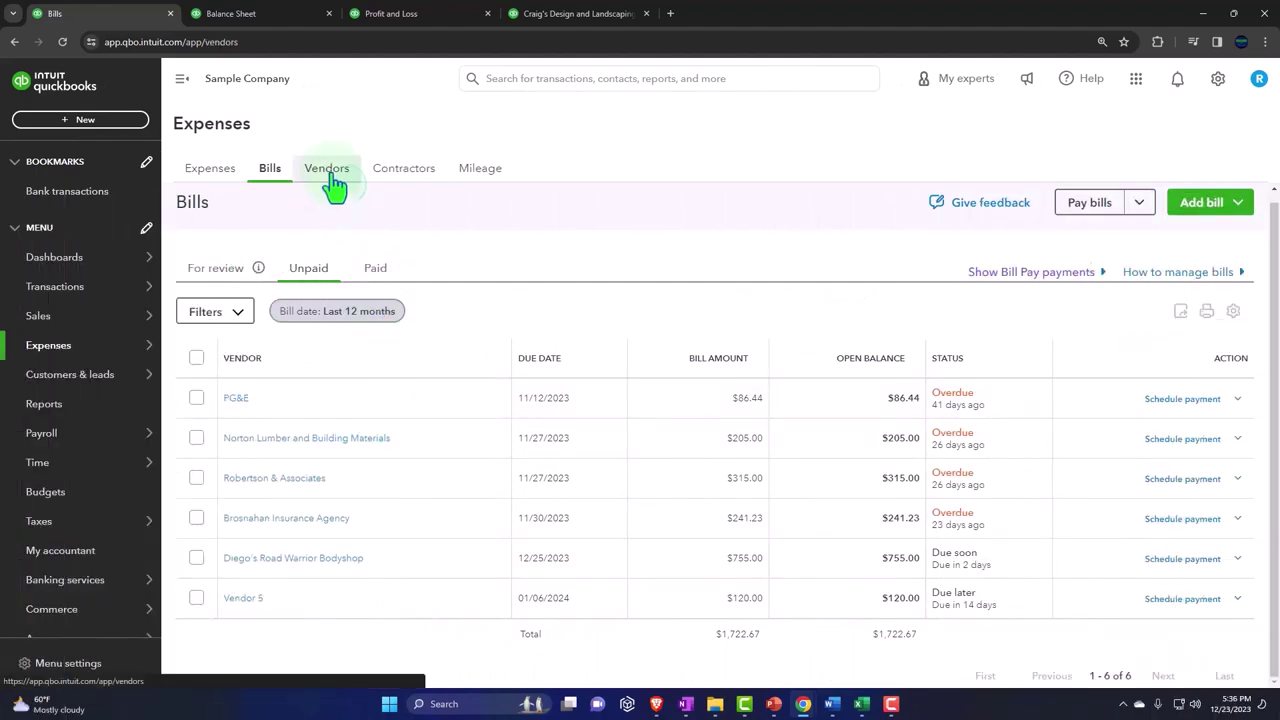
scroll(392, 402, down, 1)
scroll(392, 402, down, 2)
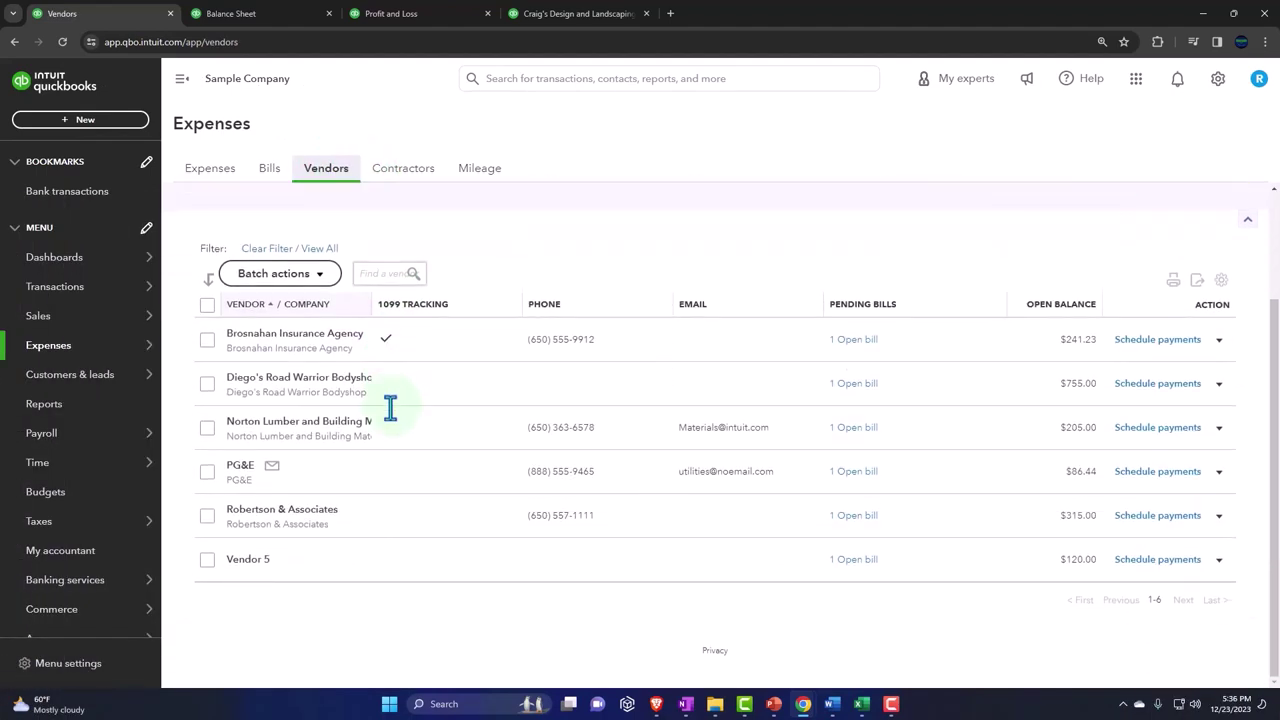
click(252, 564)
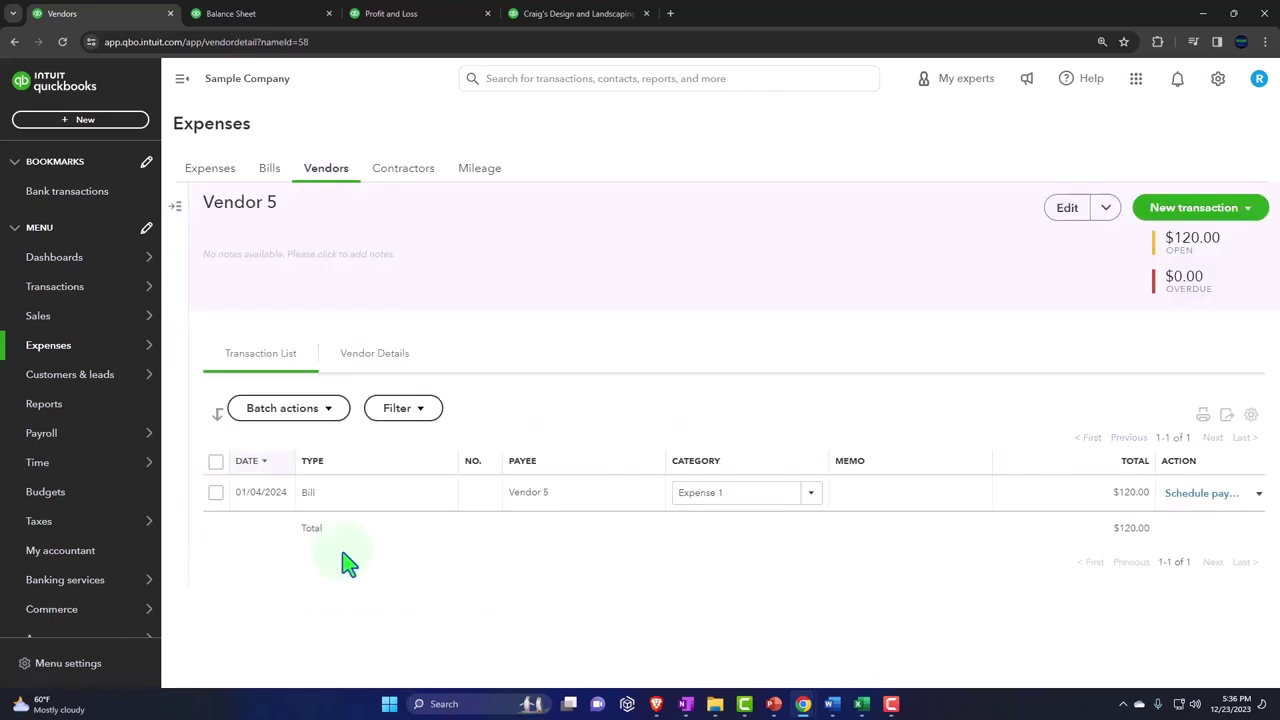
click(182, 80)
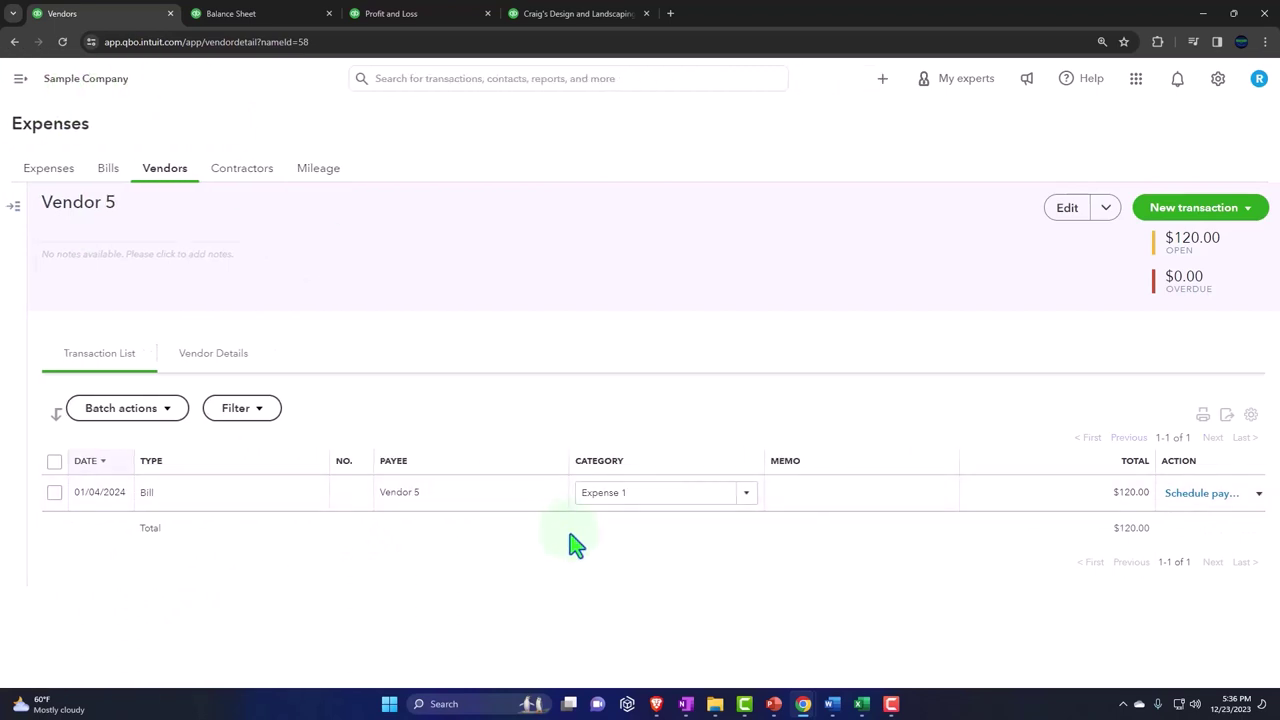
Use the vendor side panel to go from Vendor 5's details back to the Vendors list
click(1196, 496)
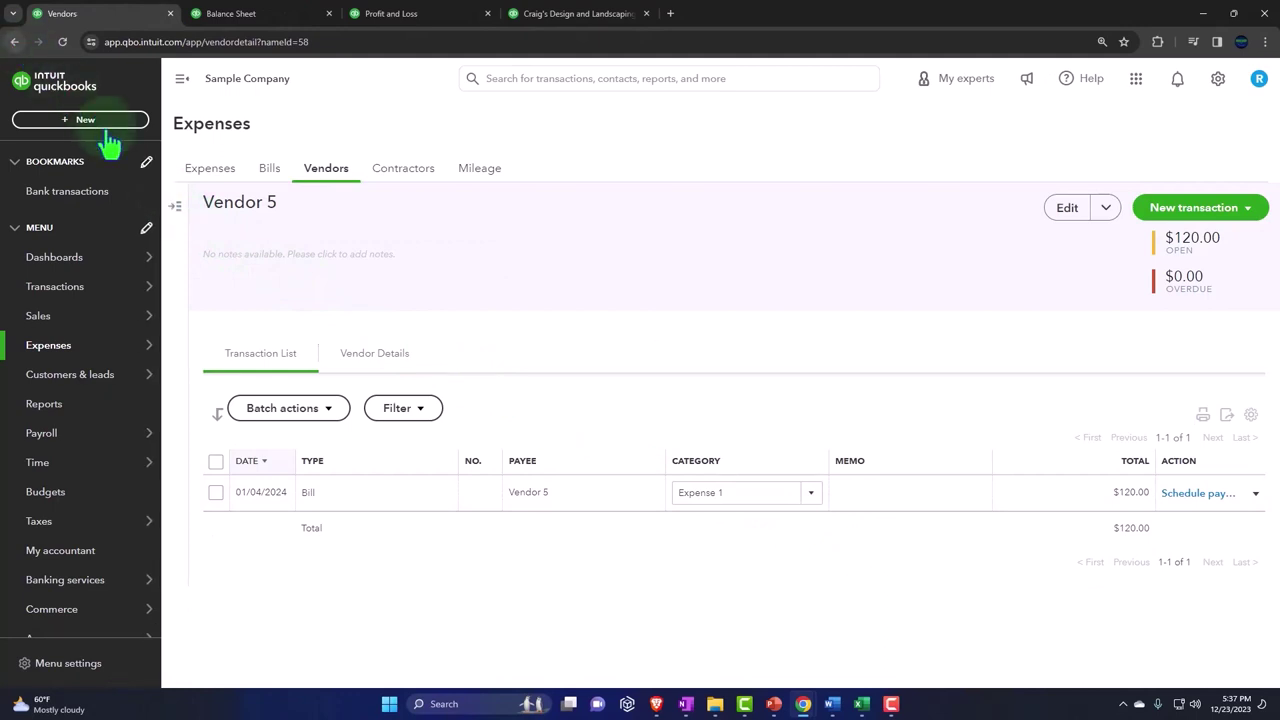
click(177, 212)
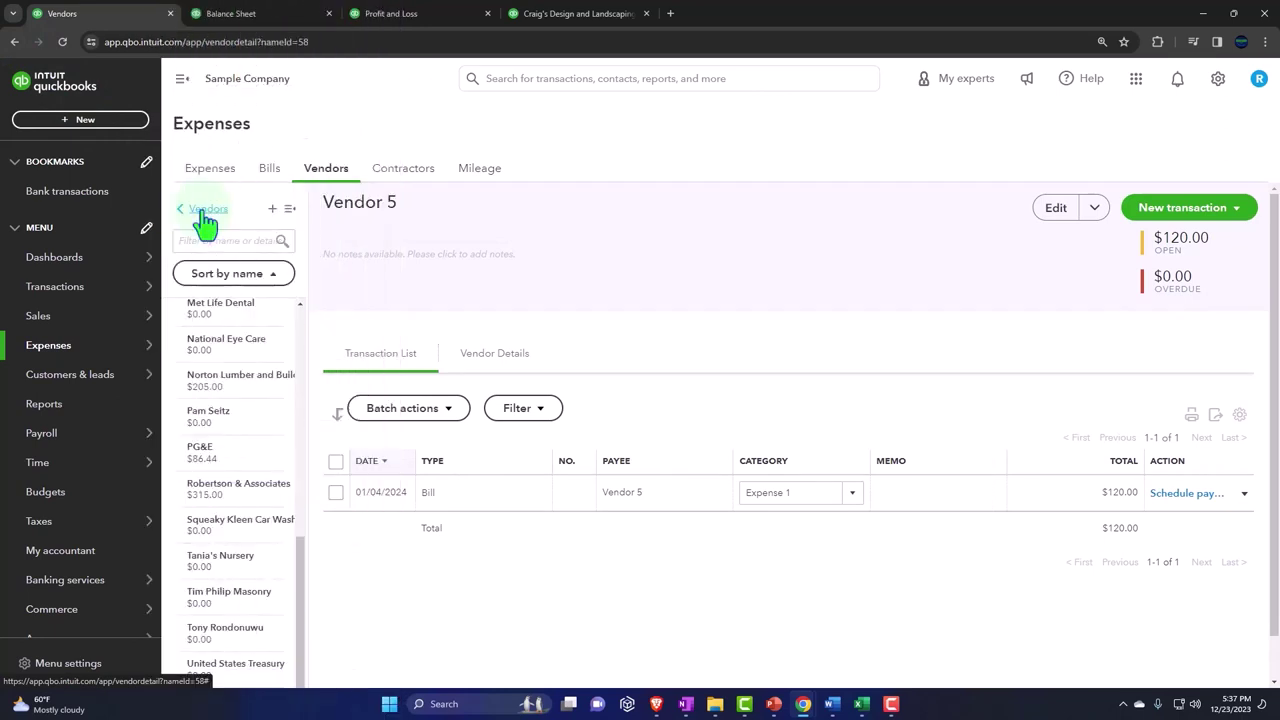
click(206, 209)
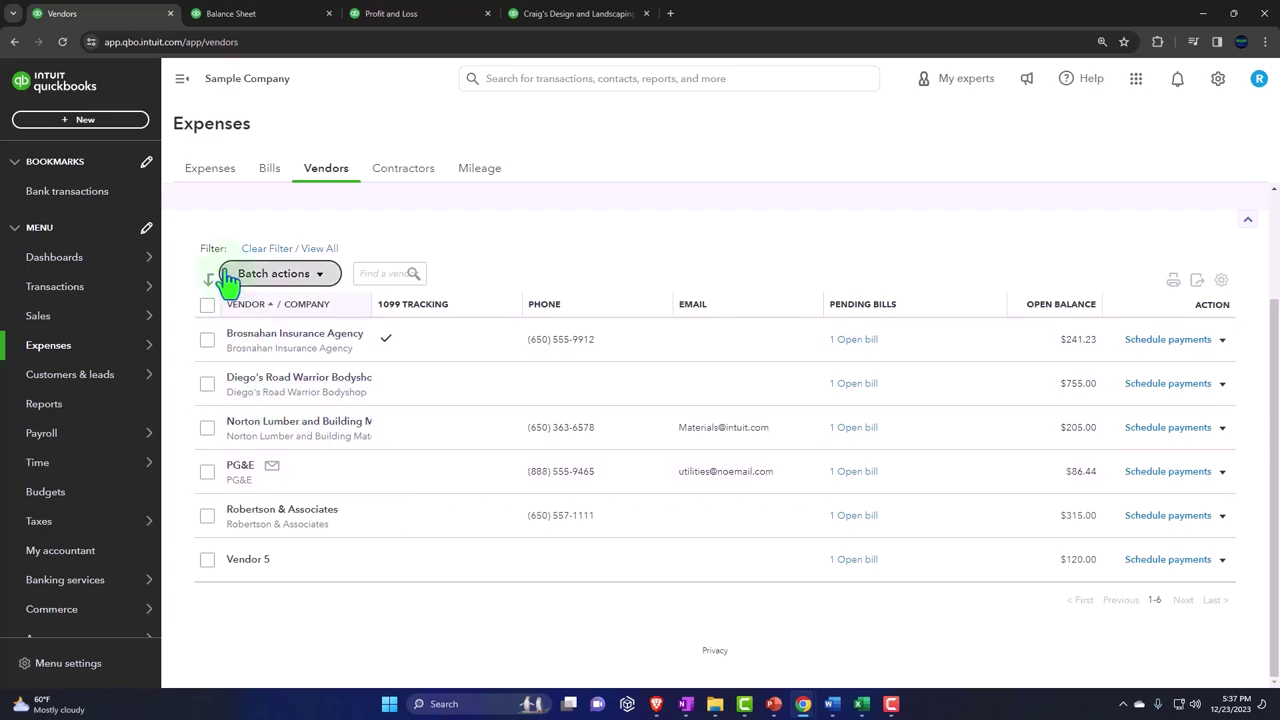
Start a new bill and add Vendor 6 as a new vendor
click(77, 128)
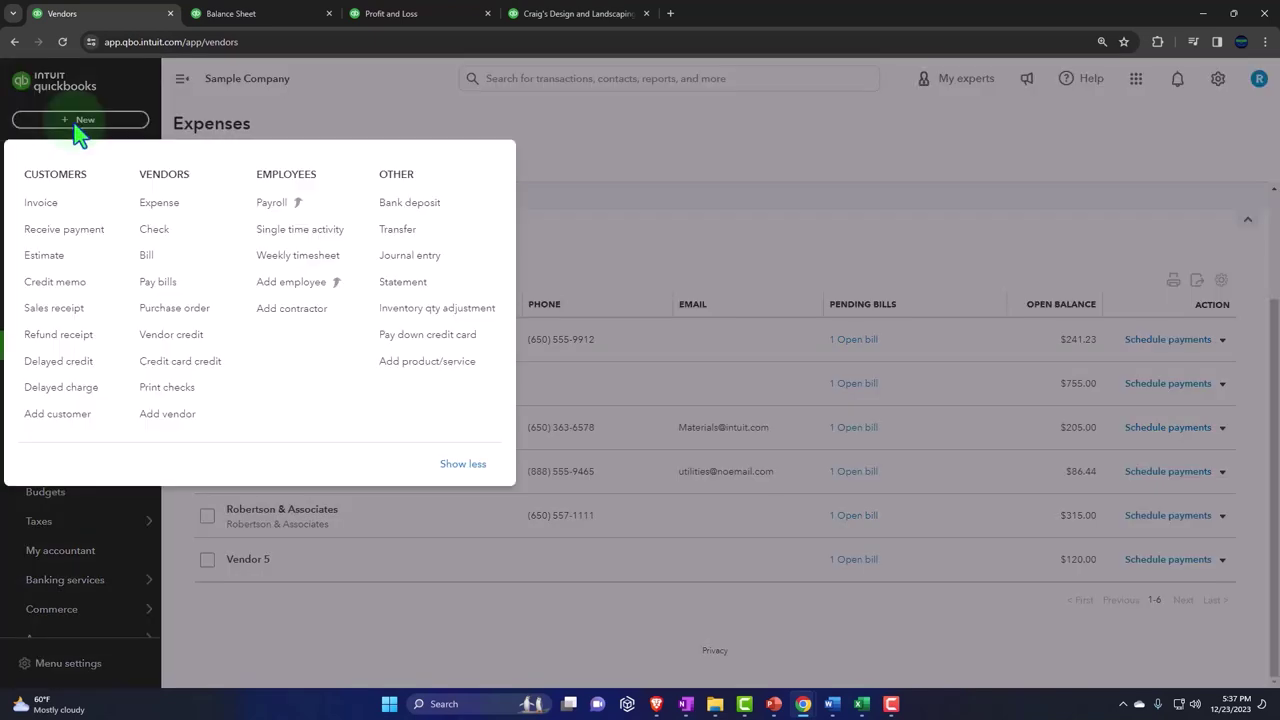
click(147, 257)
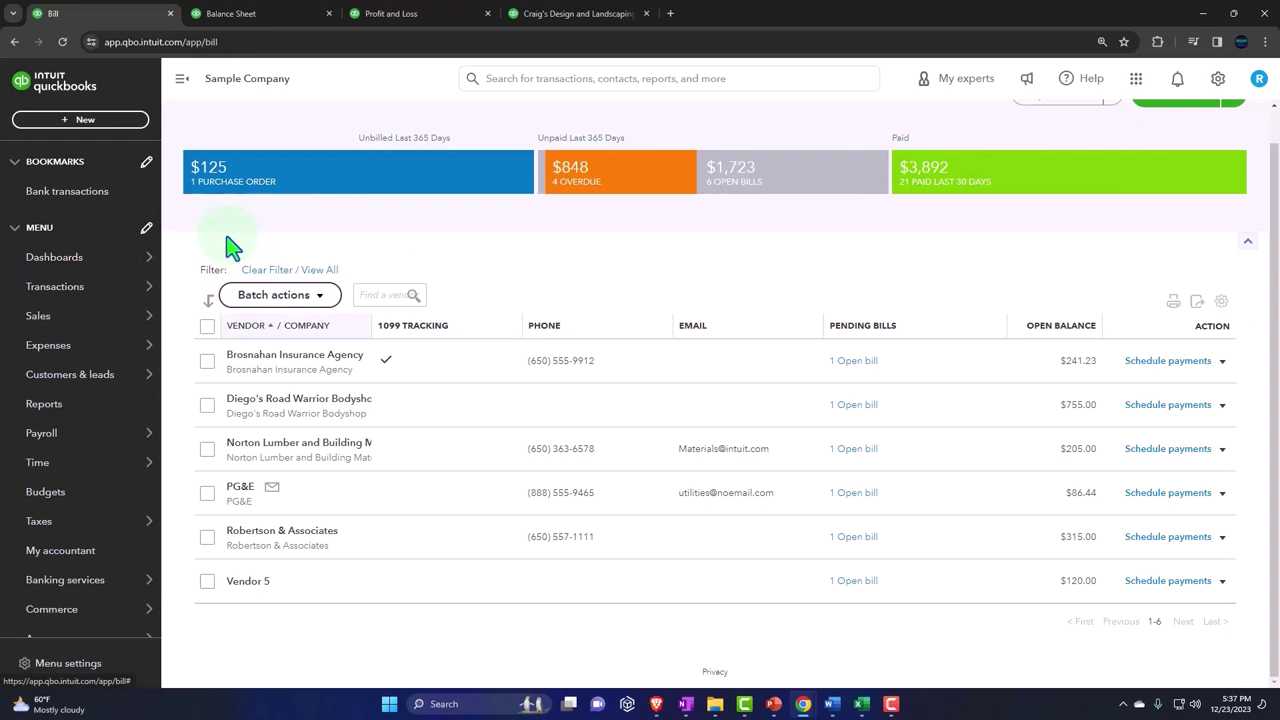
click(110, 152)
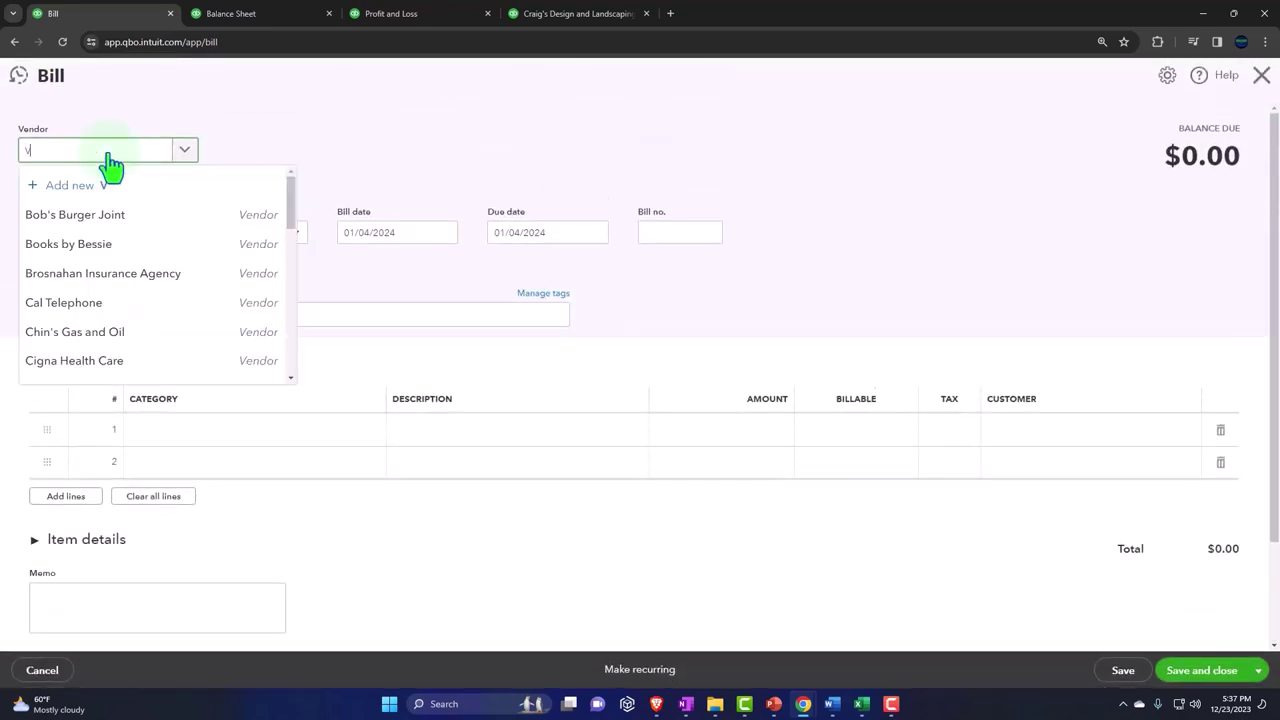
text(Ven)
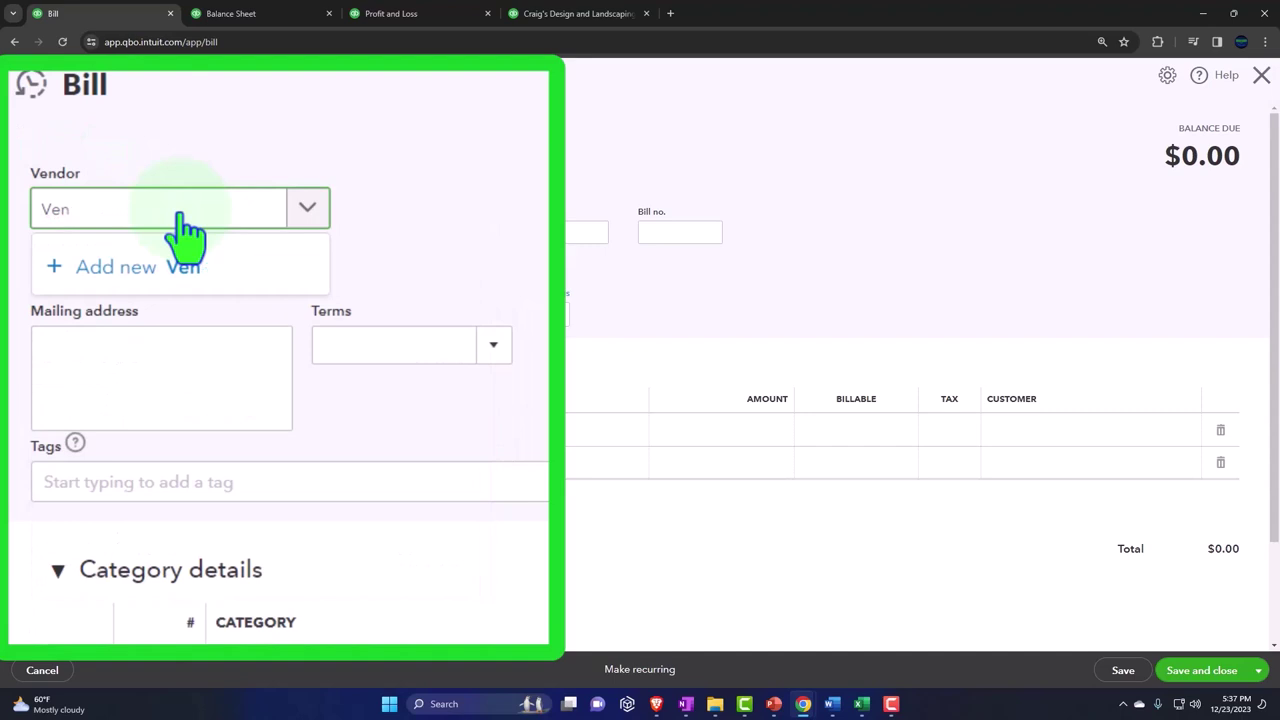
text(ordor 6)
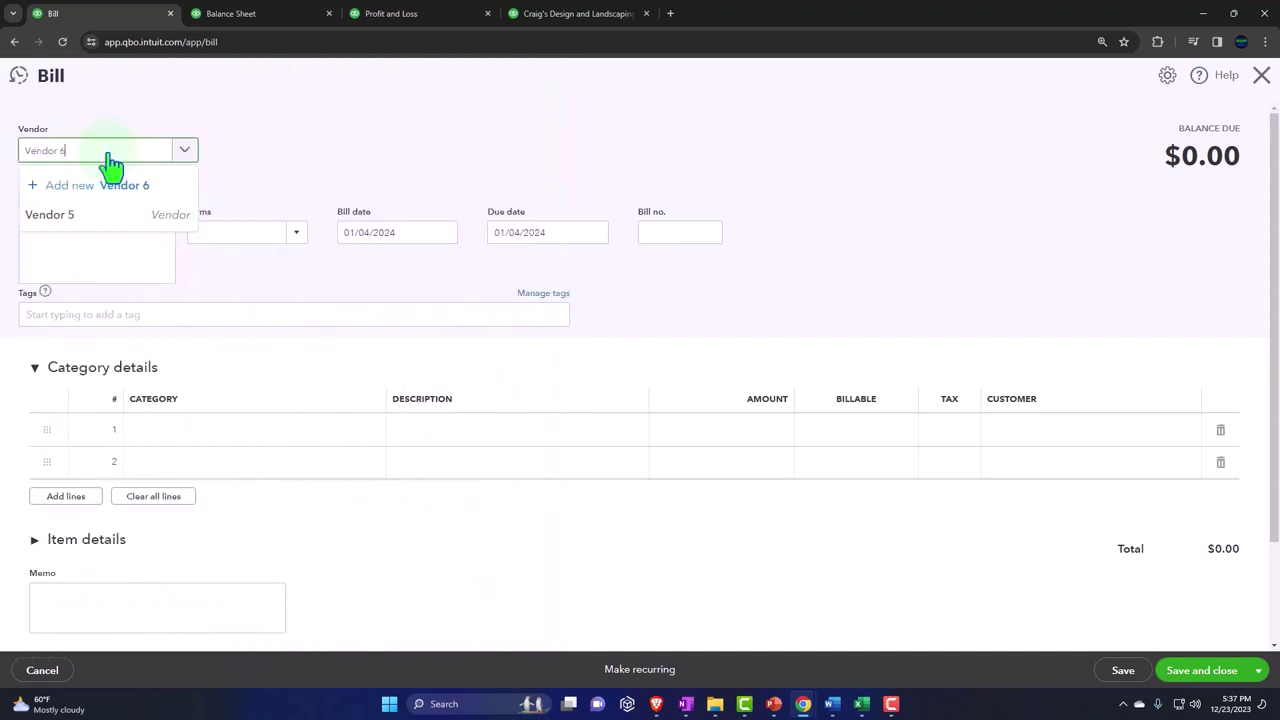
key(Return)
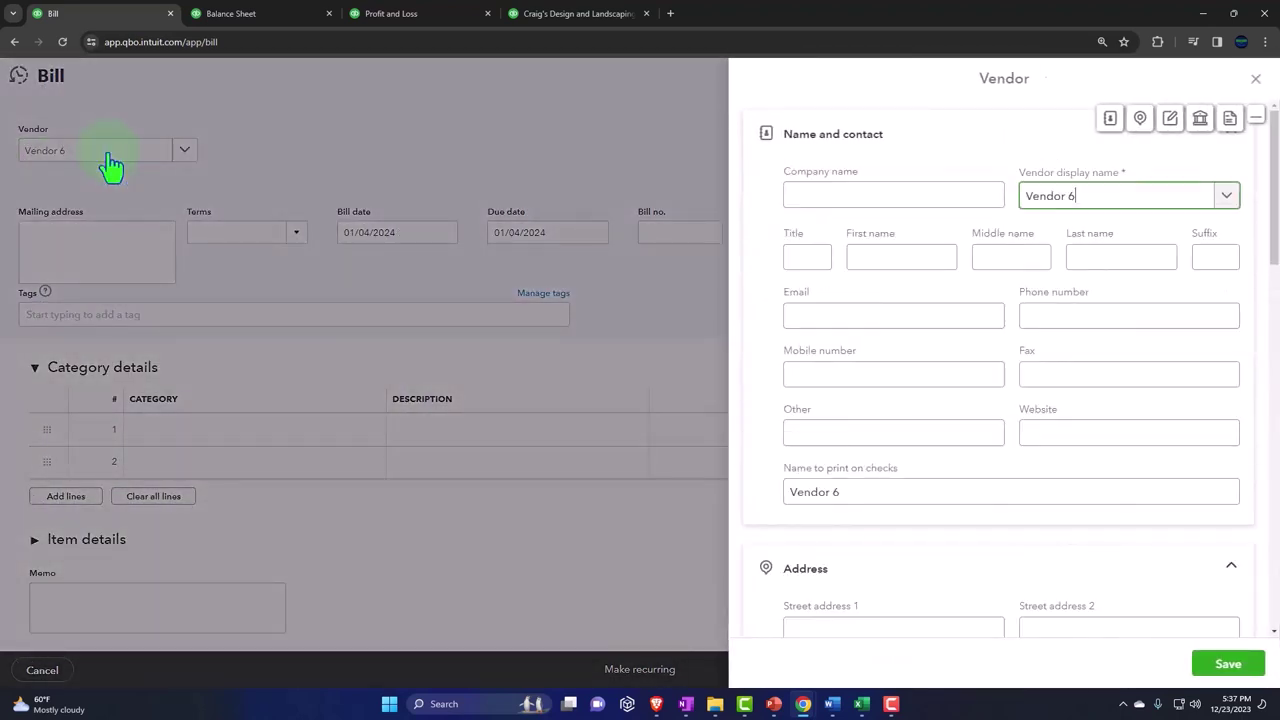
key(Return)
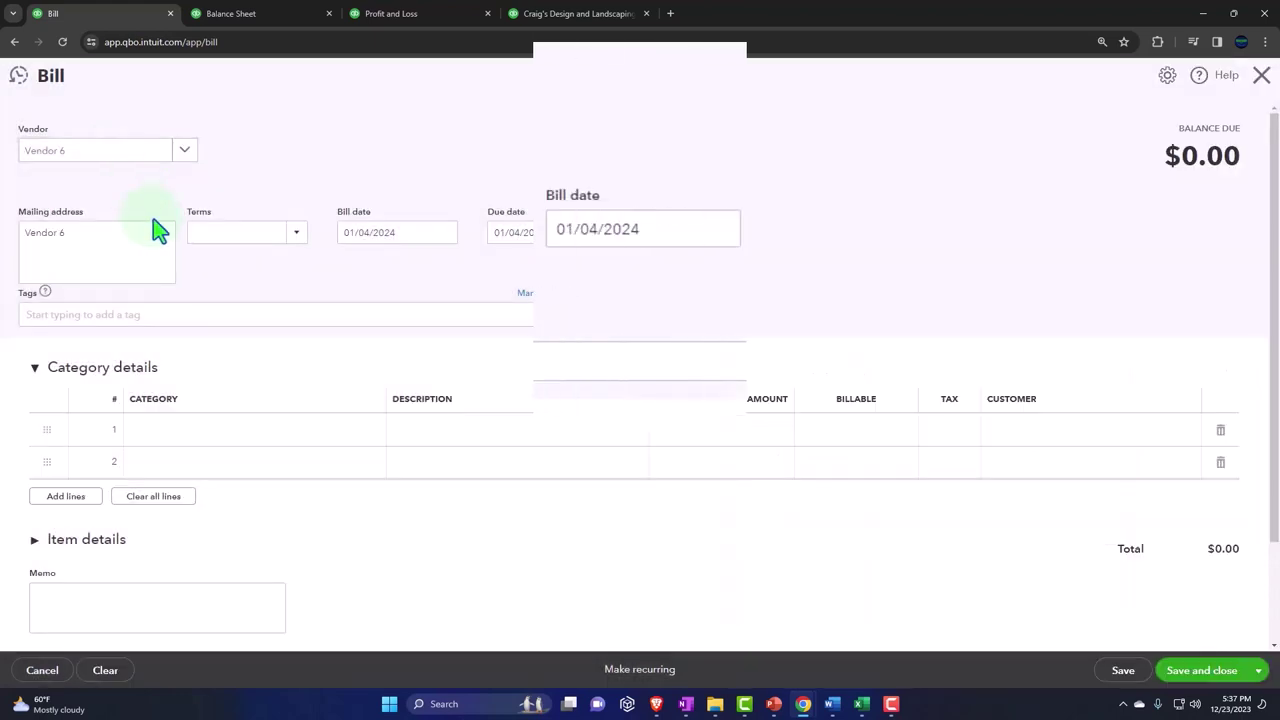
Date the bill 01/06/2024, due 01/07/2024, with $200.00 on Expense 1
click(656, 238)
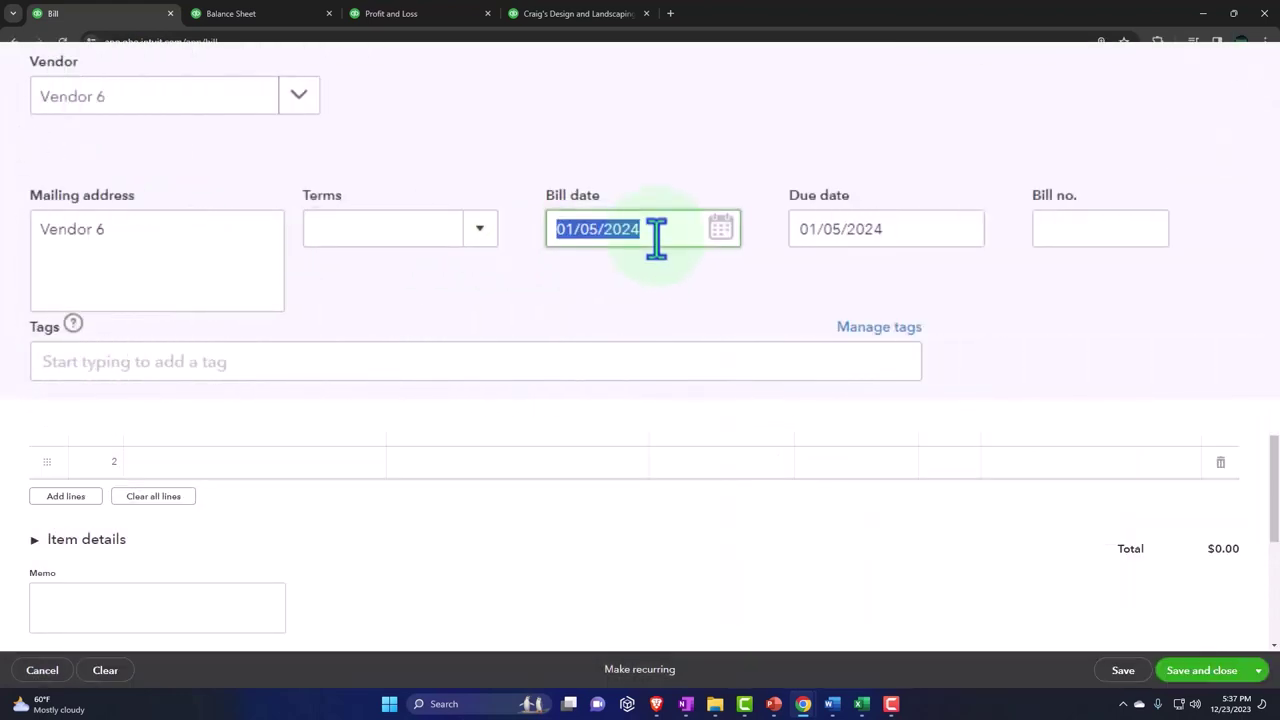
key(Tab)
key(plus)
key(Tab)
key(Tab)
key(Tab)
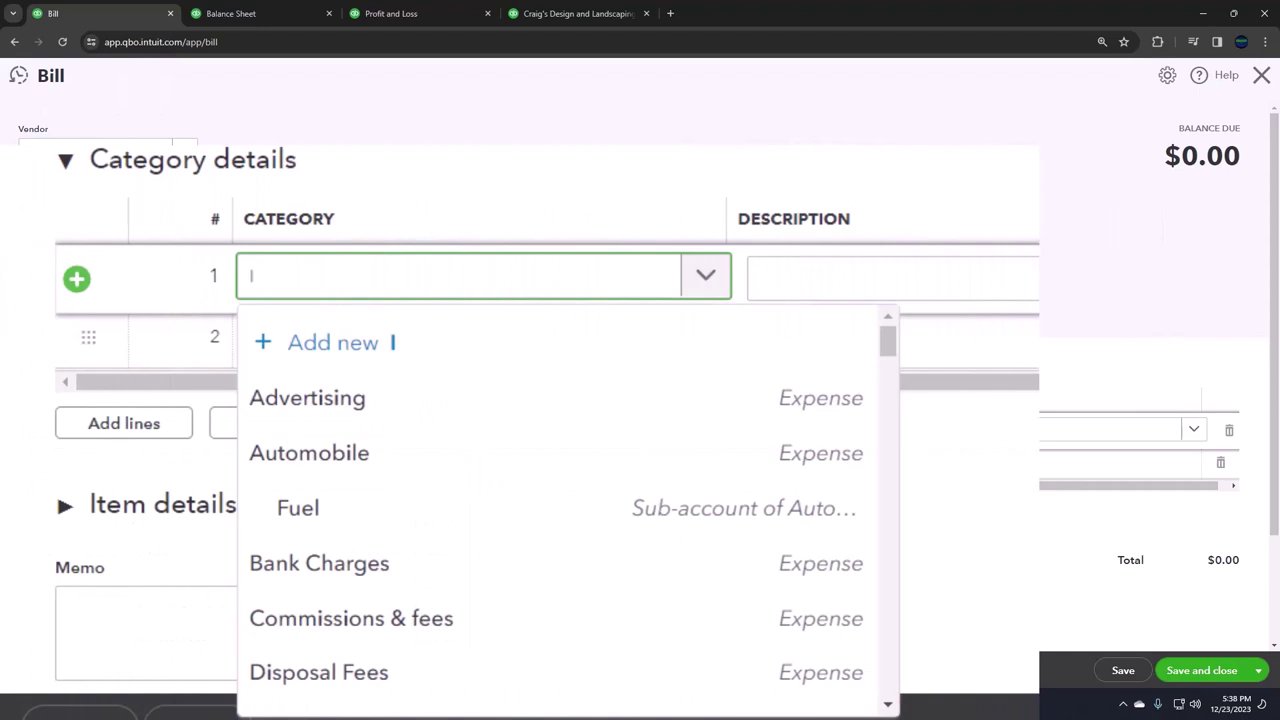
text(Expense 1)
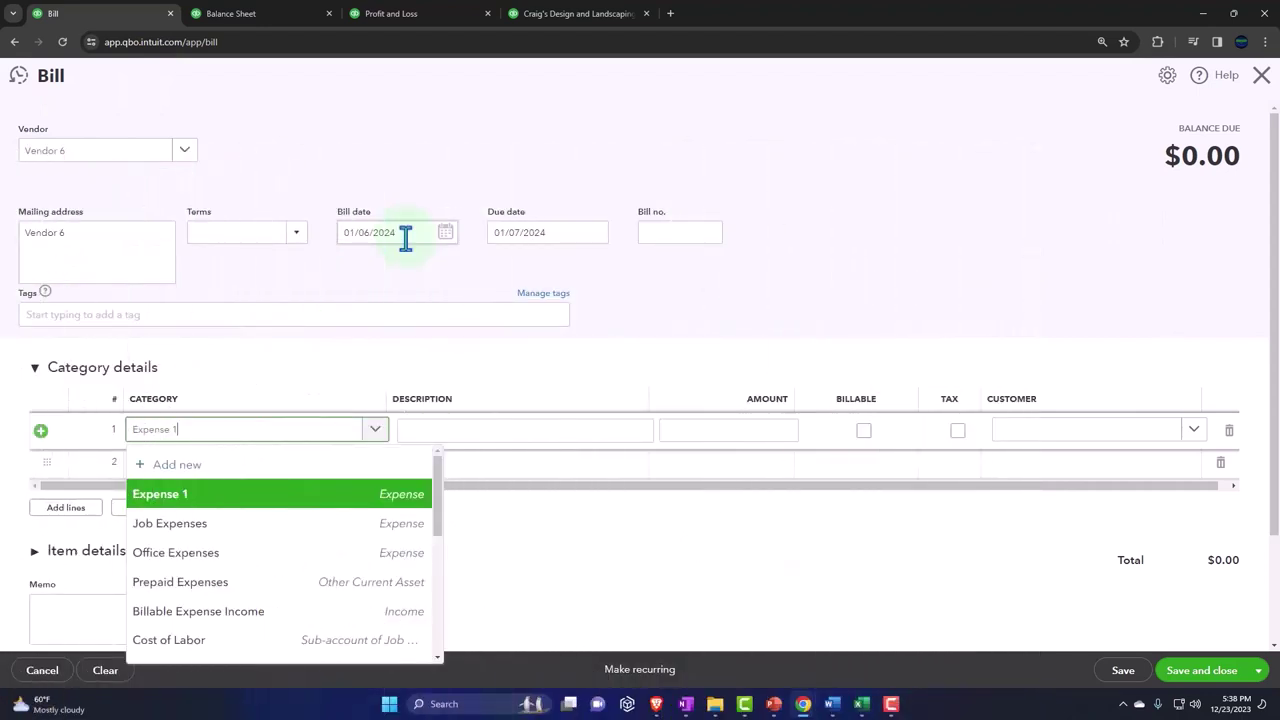
key(Tab)
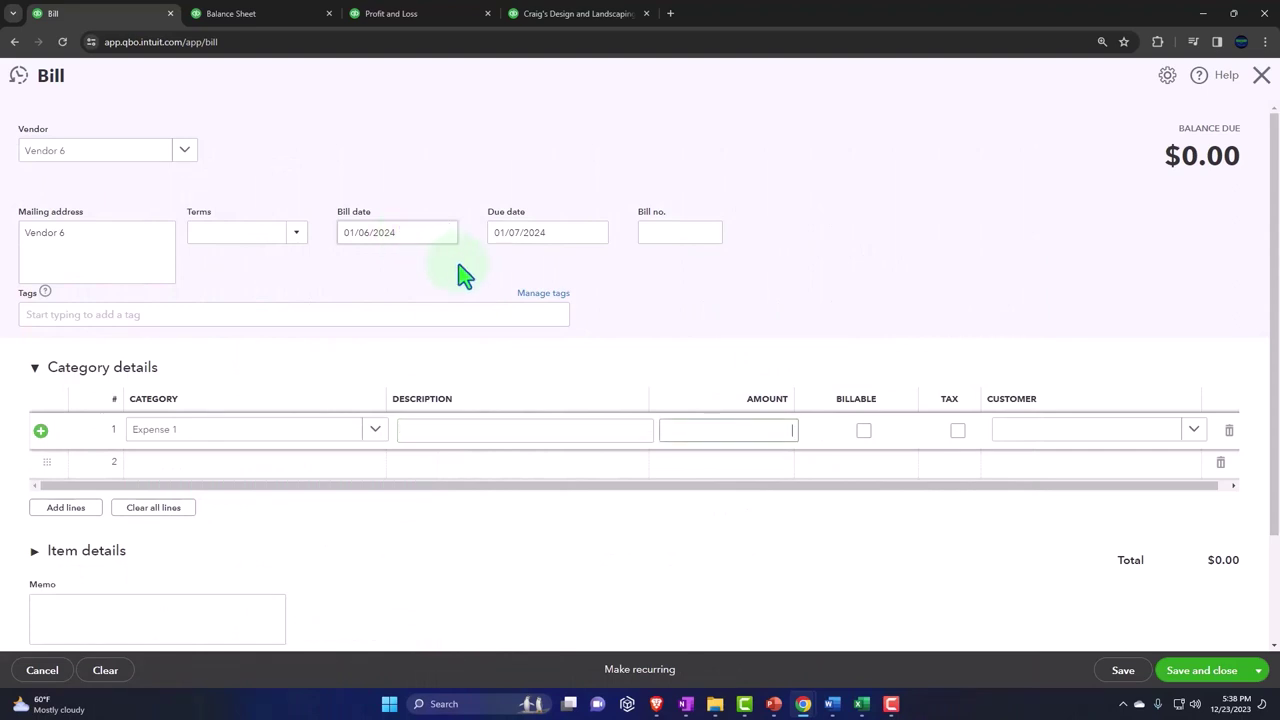
text(200)
key(Tab)
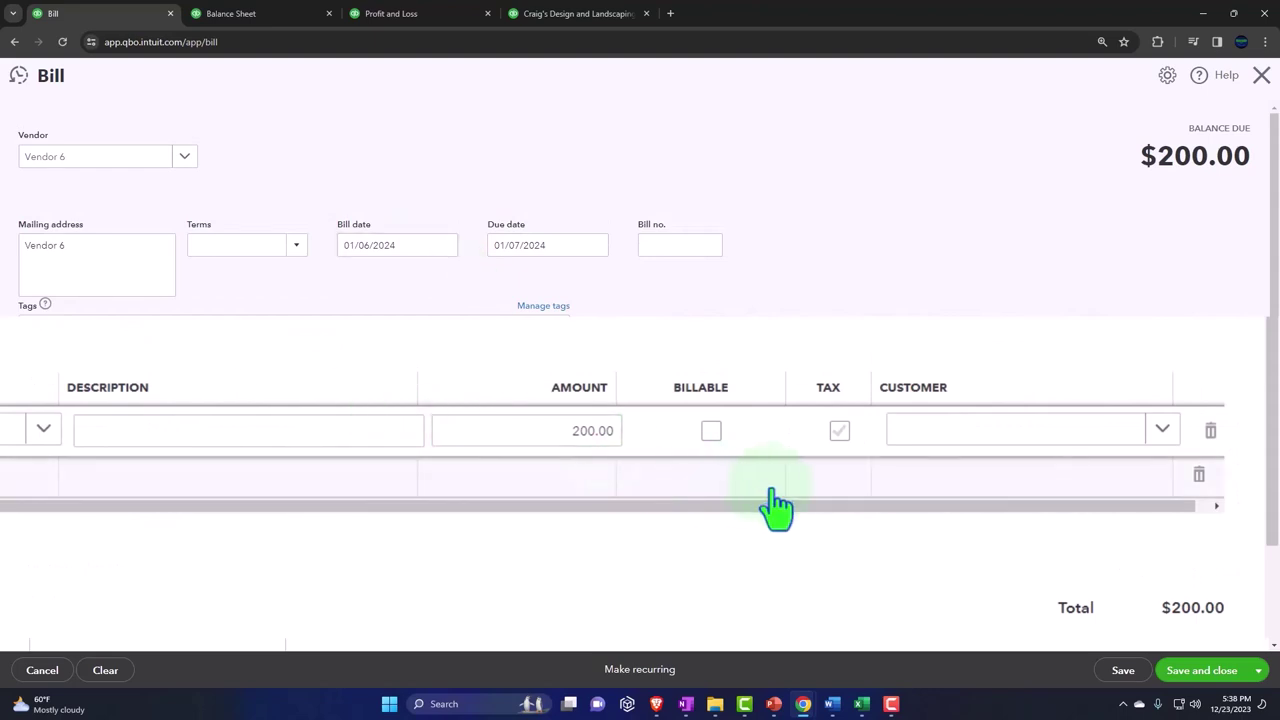
click(1258, 670)
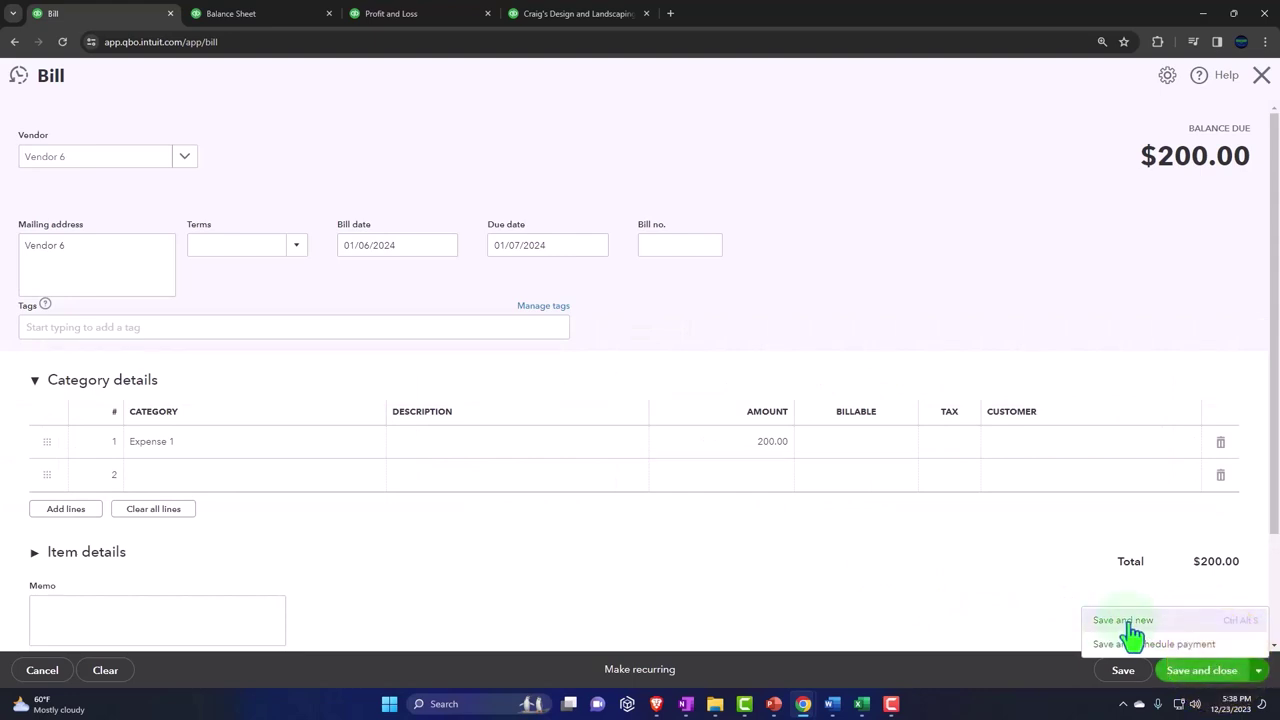
Save Vendor 6's bill and start a new bill for new vendor Vendor 7
click(1123, 620)
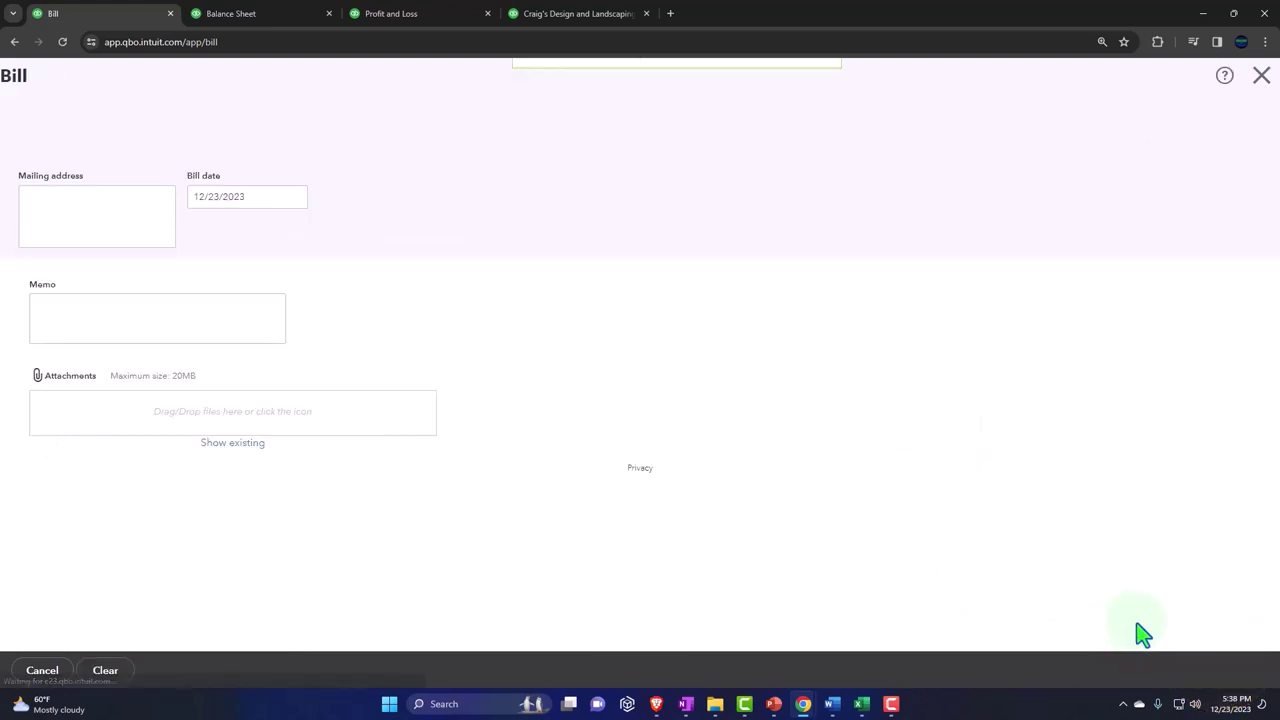
click(40, 165)
text(Vendo)
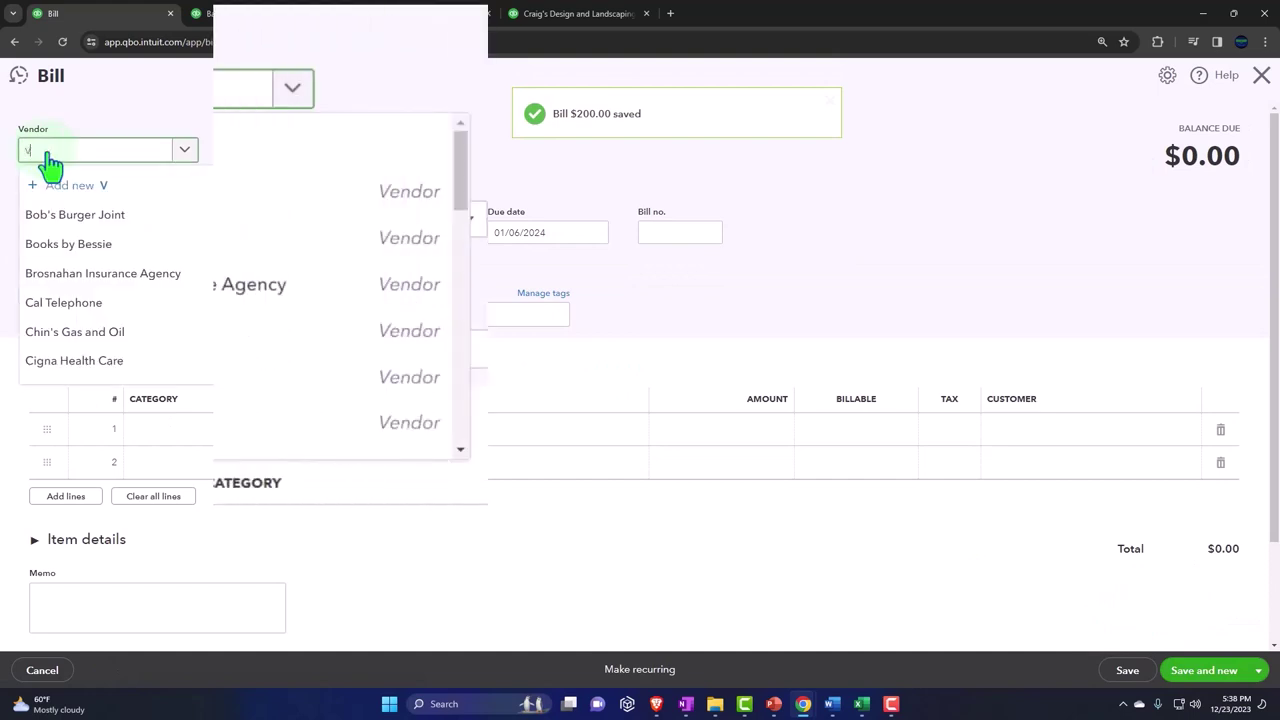
text(r 7)
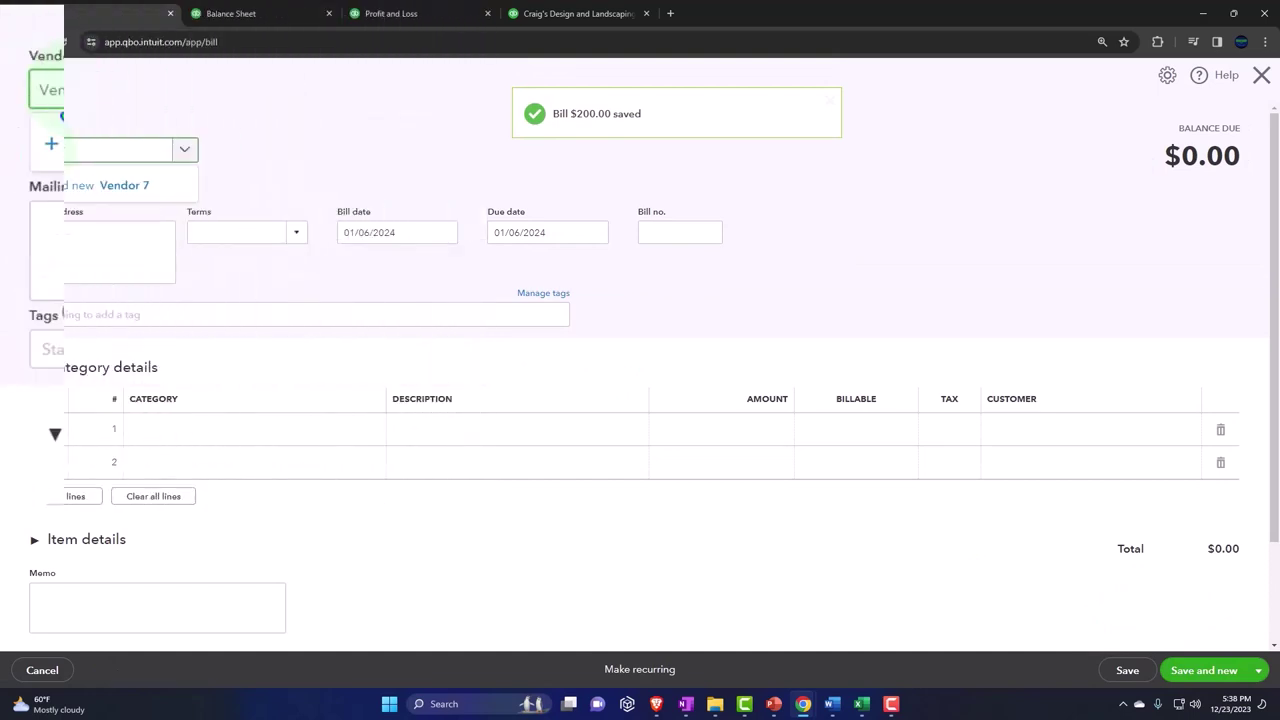
click(100, 144)
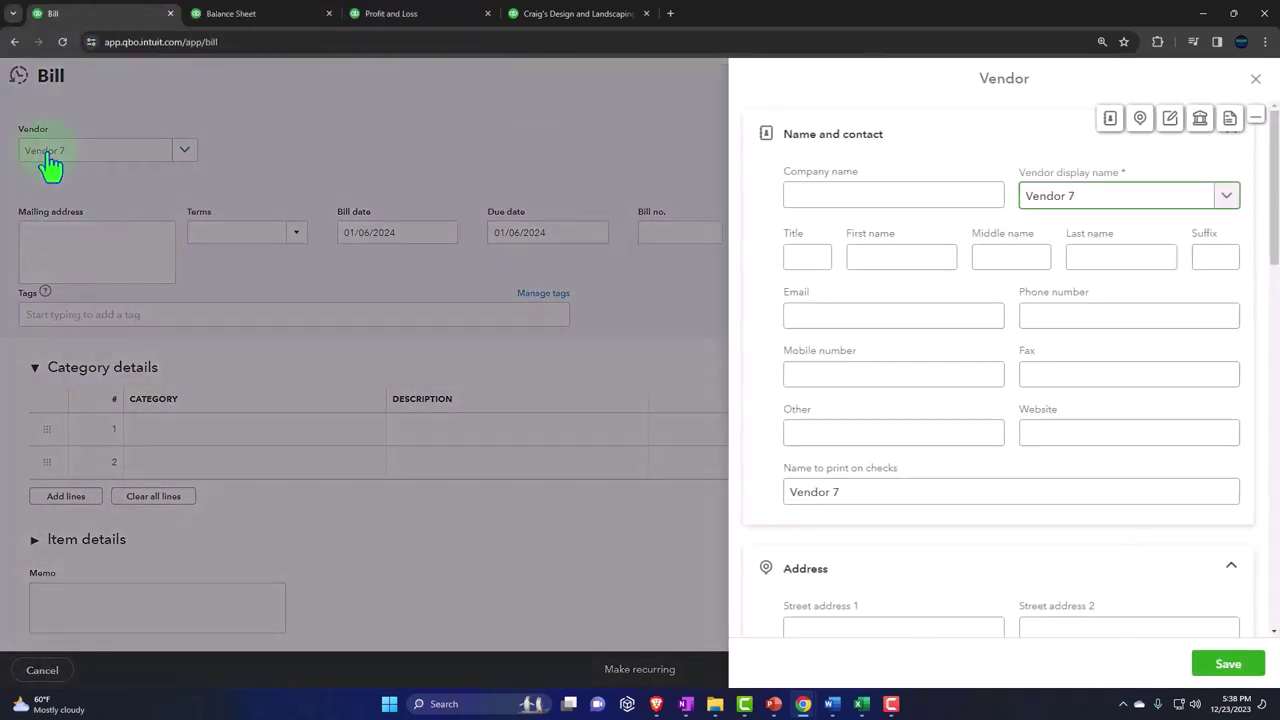
click(1228, 664)
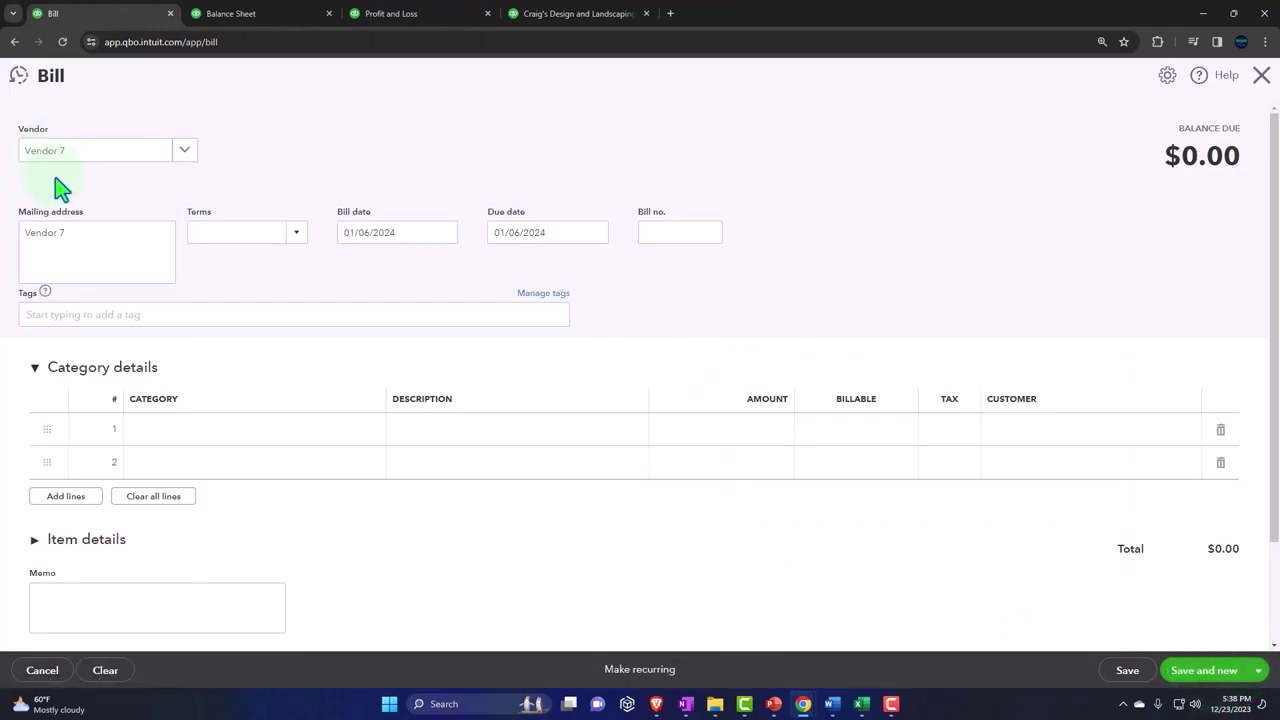
Date Vendor 7's bill 01/08/2024, due 01/10/2024, with Expense 1 as the category
click(369, 232)
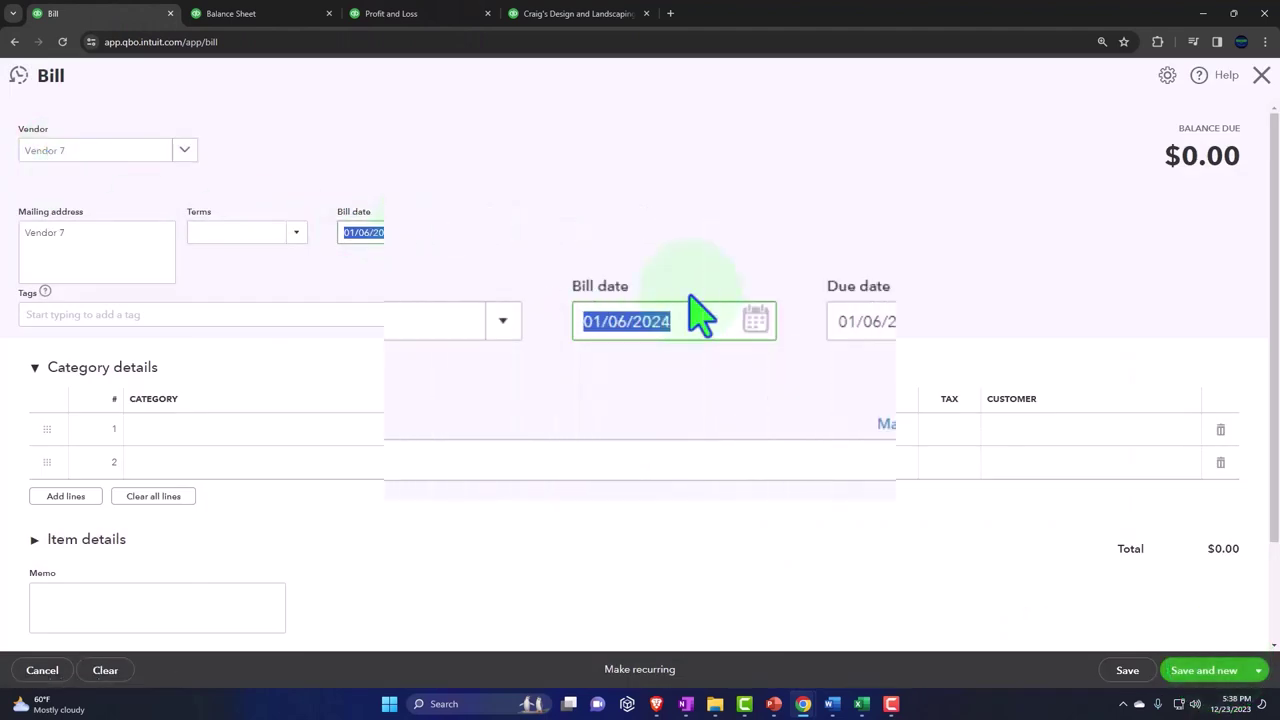
key(plus)
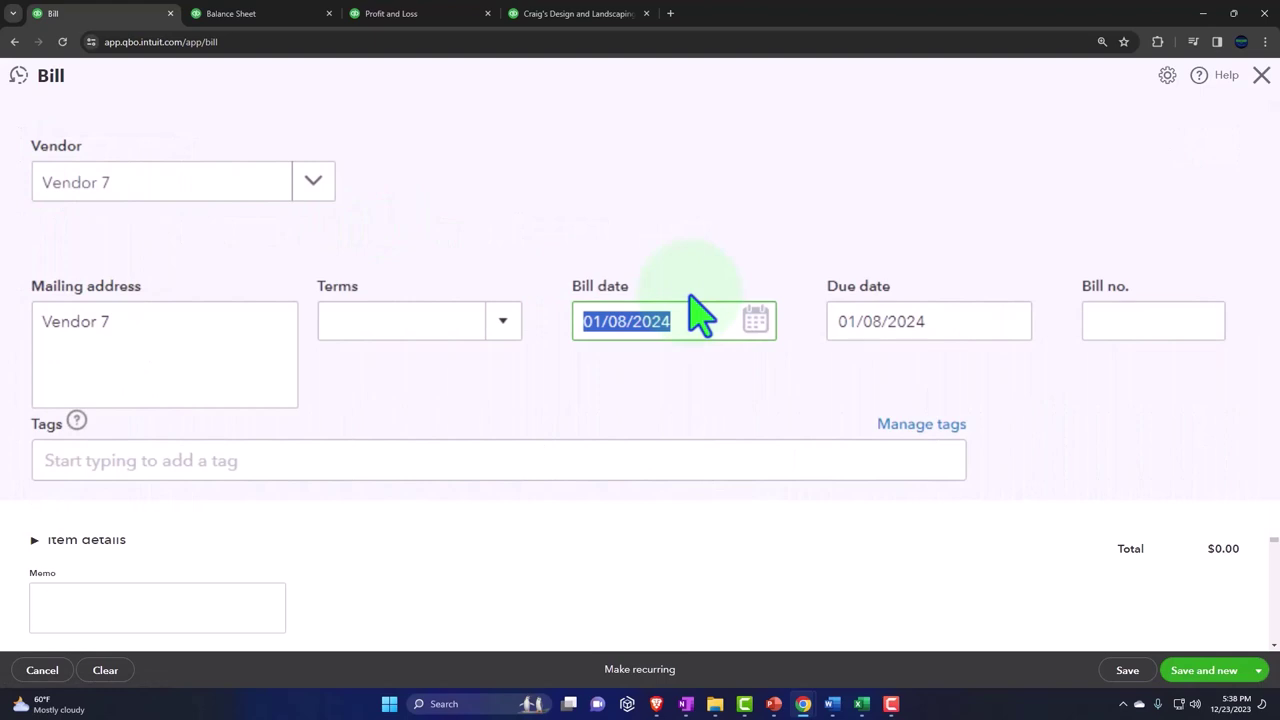
key(Tab)
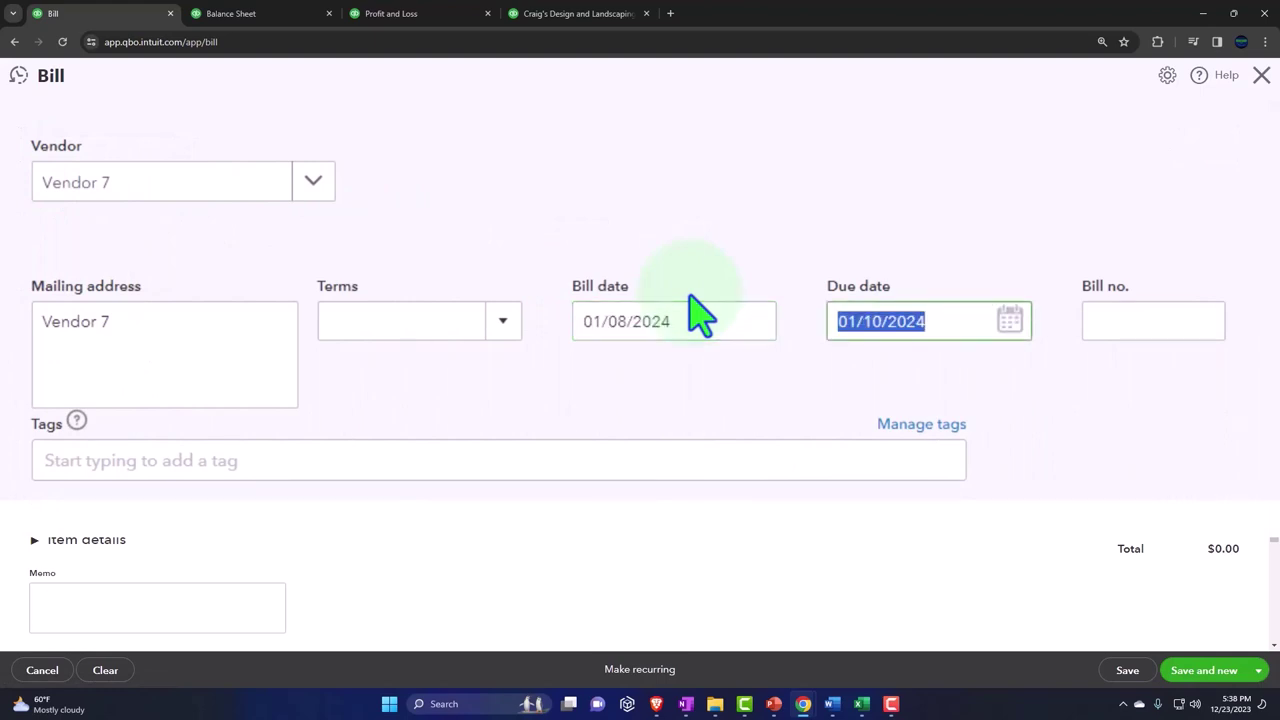
key(Tab)
key(Tab)
key(Tab)
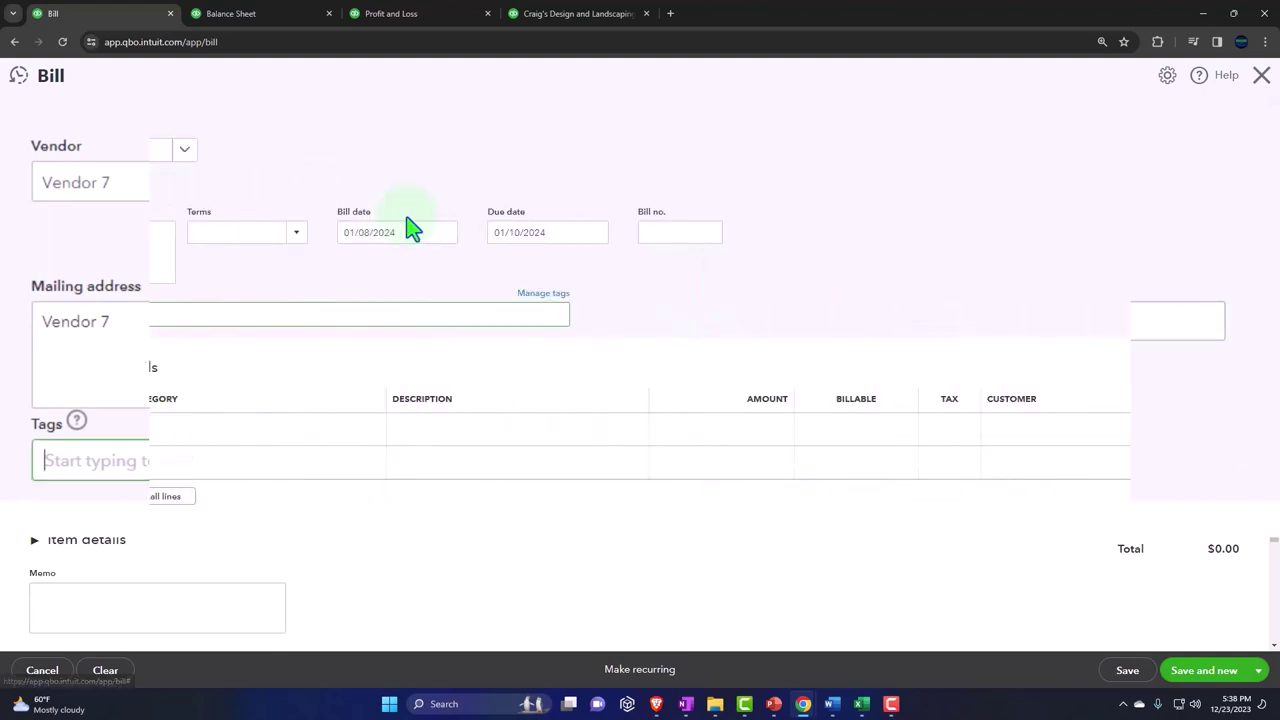
key(Tab)
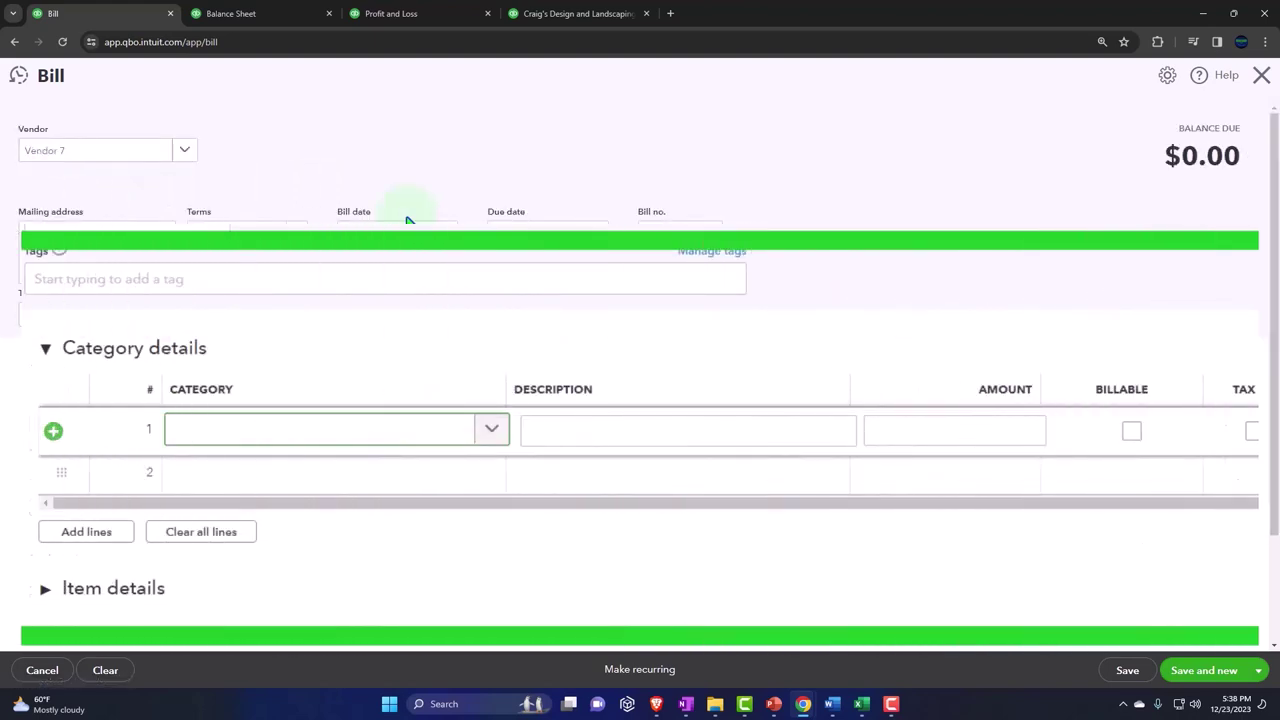
text(ex)
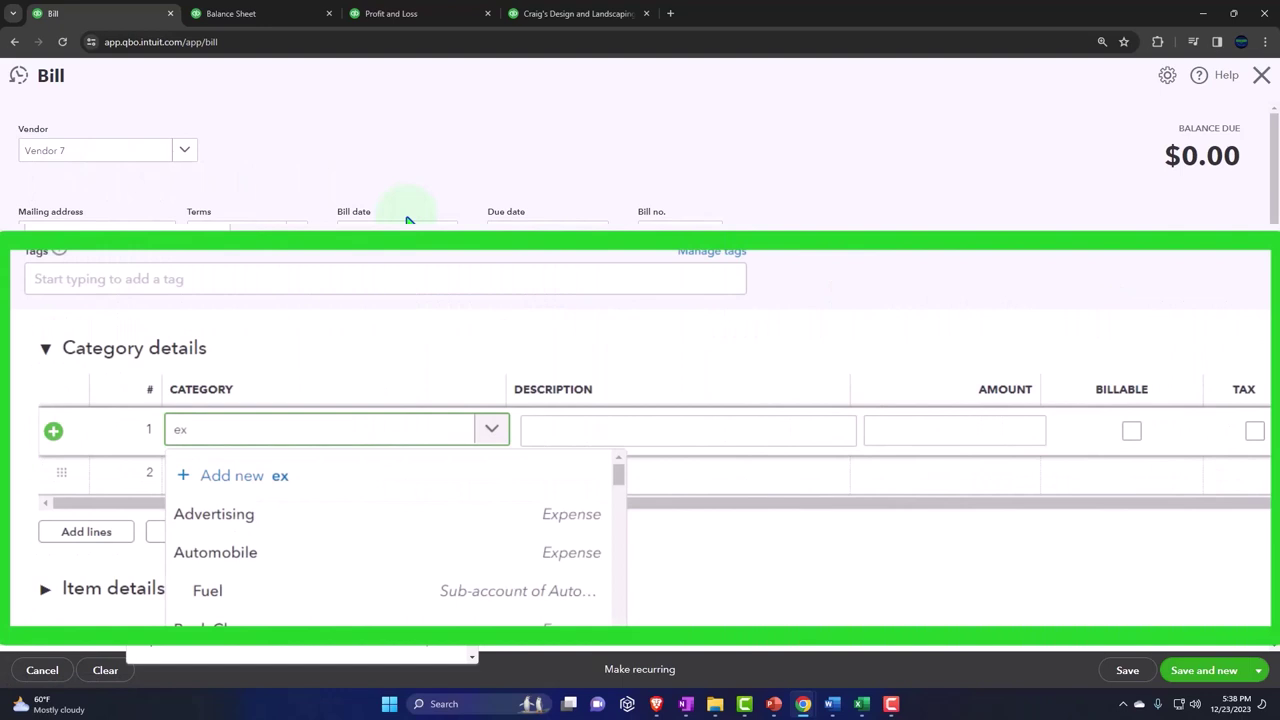
key(Down)
key(Down)
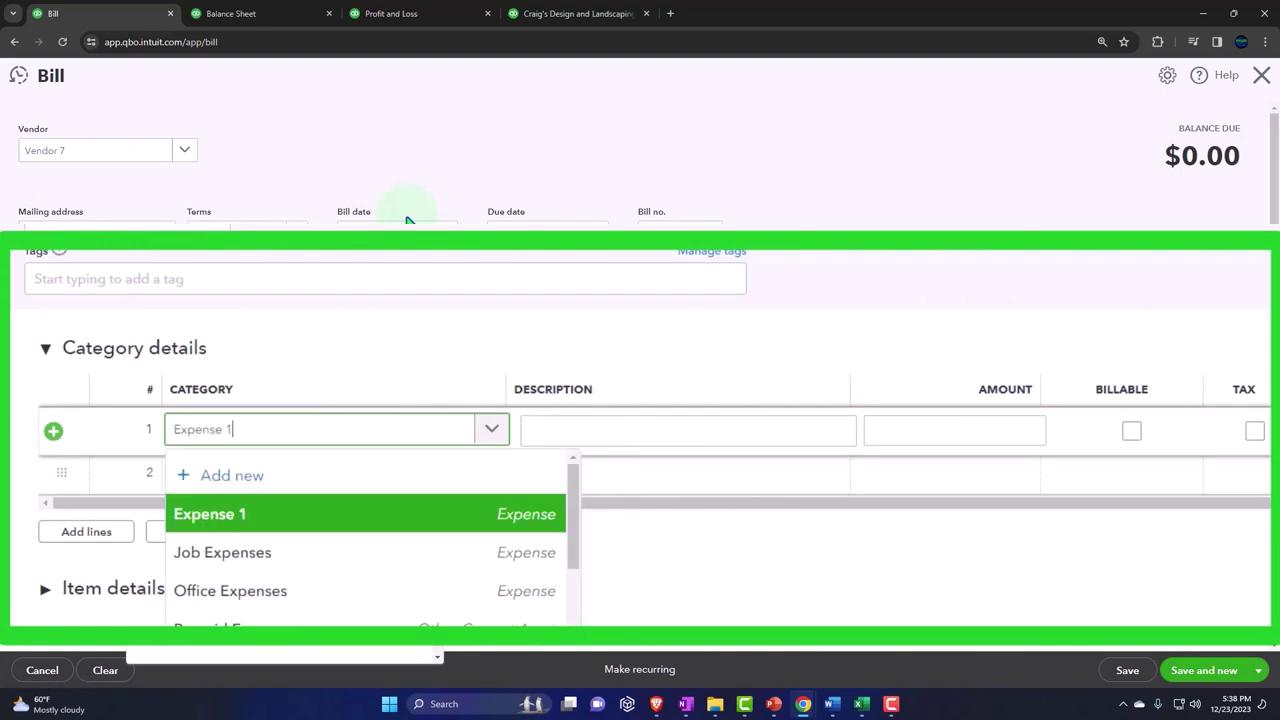
key(Tab)
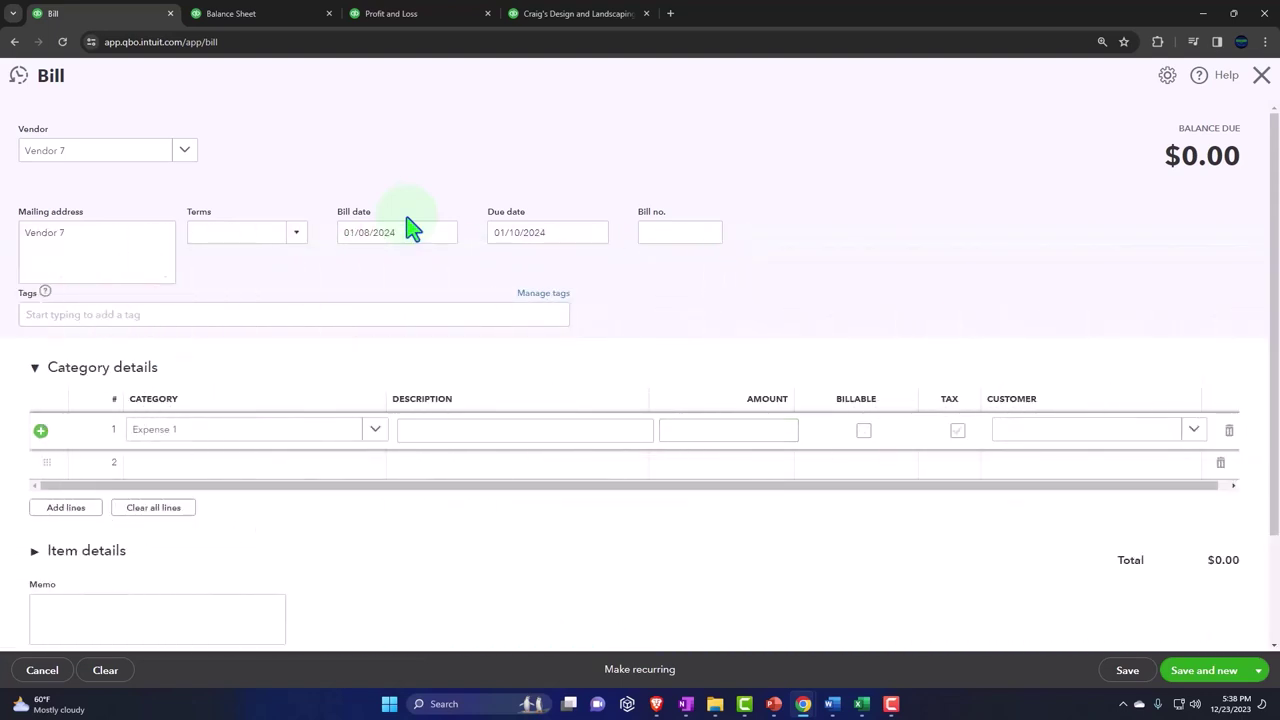
key(Tab)
Expand and collapse the bill's item details section, then bring up the save options
scroll(370, 300, down, 1)
click(36, 420)
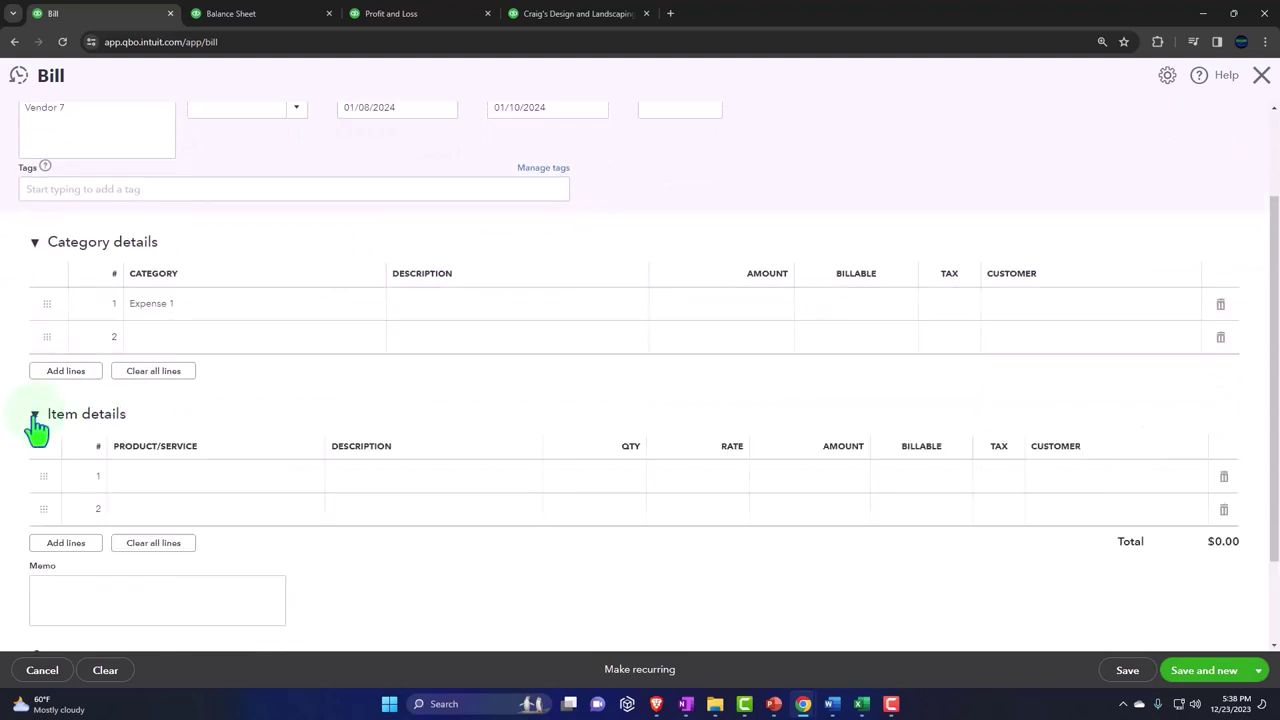
click(34, 418)
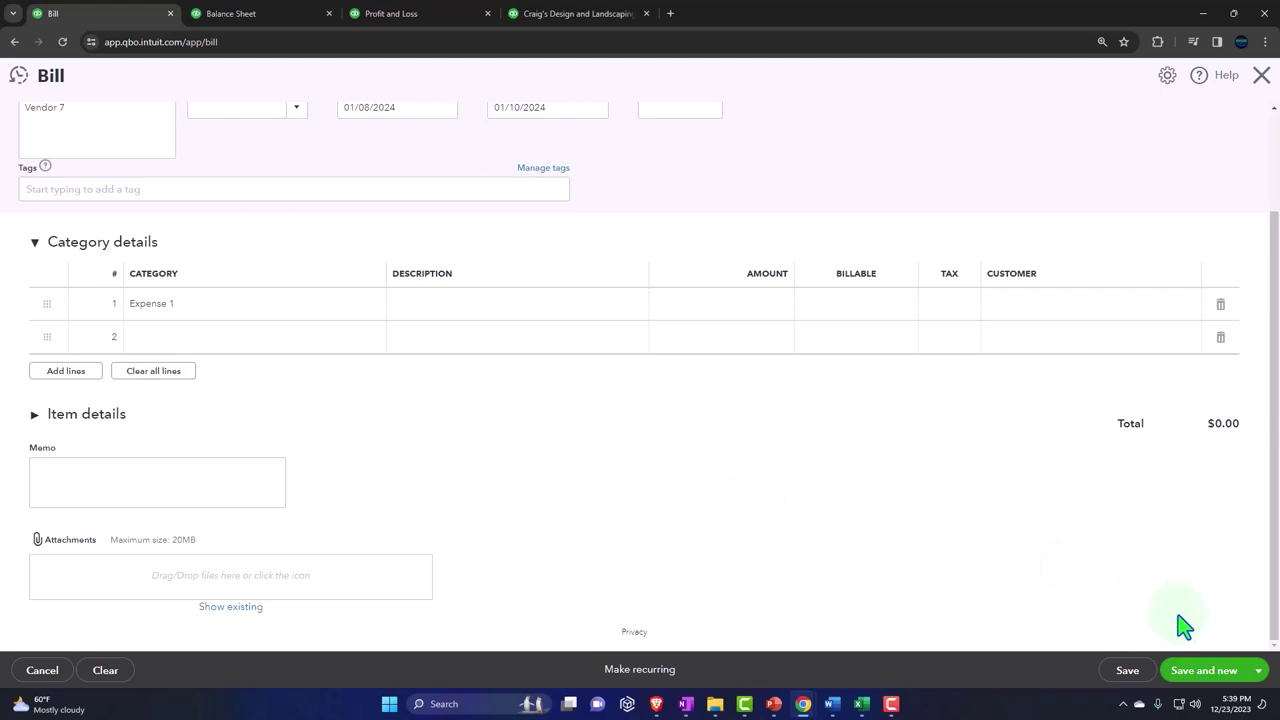
click(1258, 671)
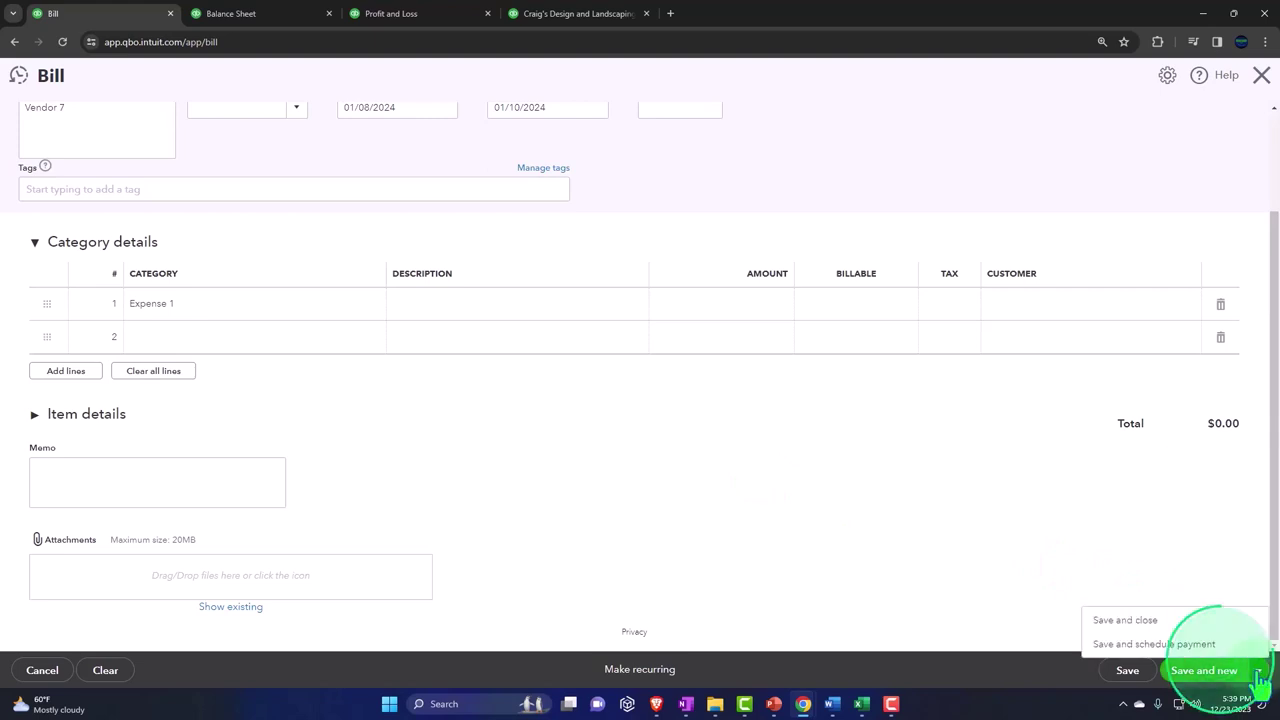
Save and close Vendor 7's bill, then review the Balance Sheet's Accounts Payable 1,922.67 bills
click(1148, 624)
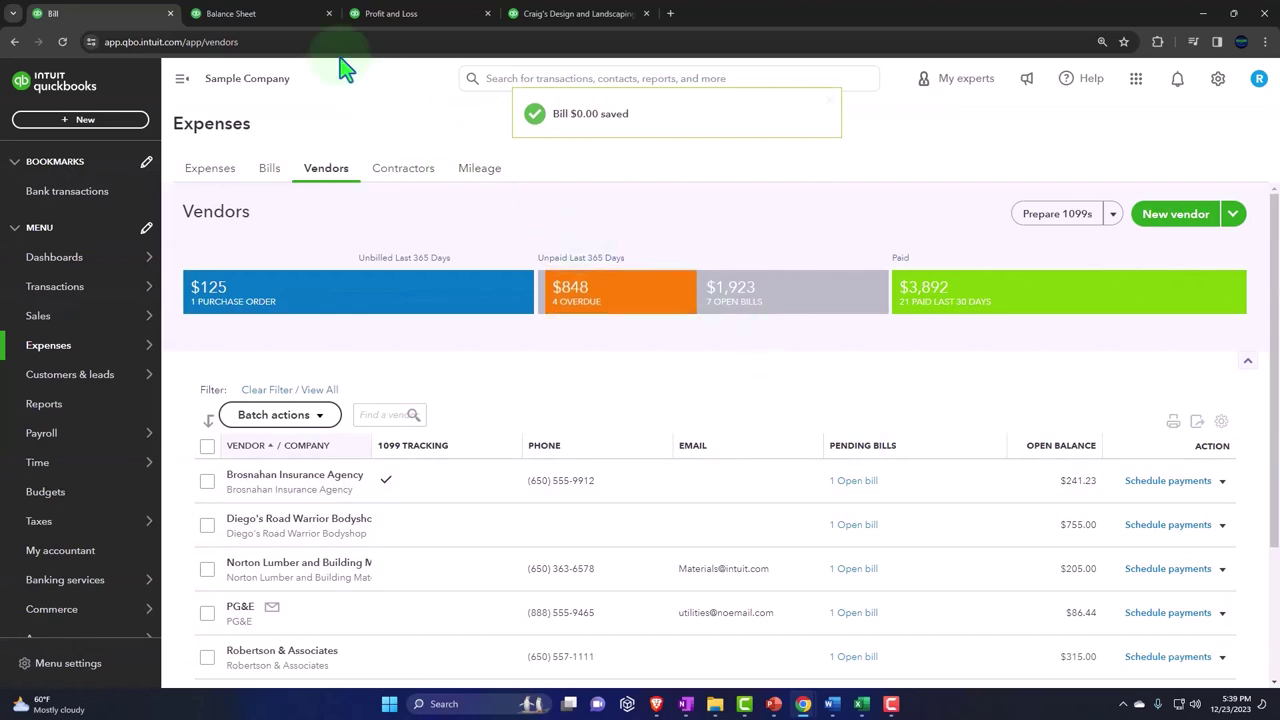
click(232, 14)
scroll(508, 462, up, 10)
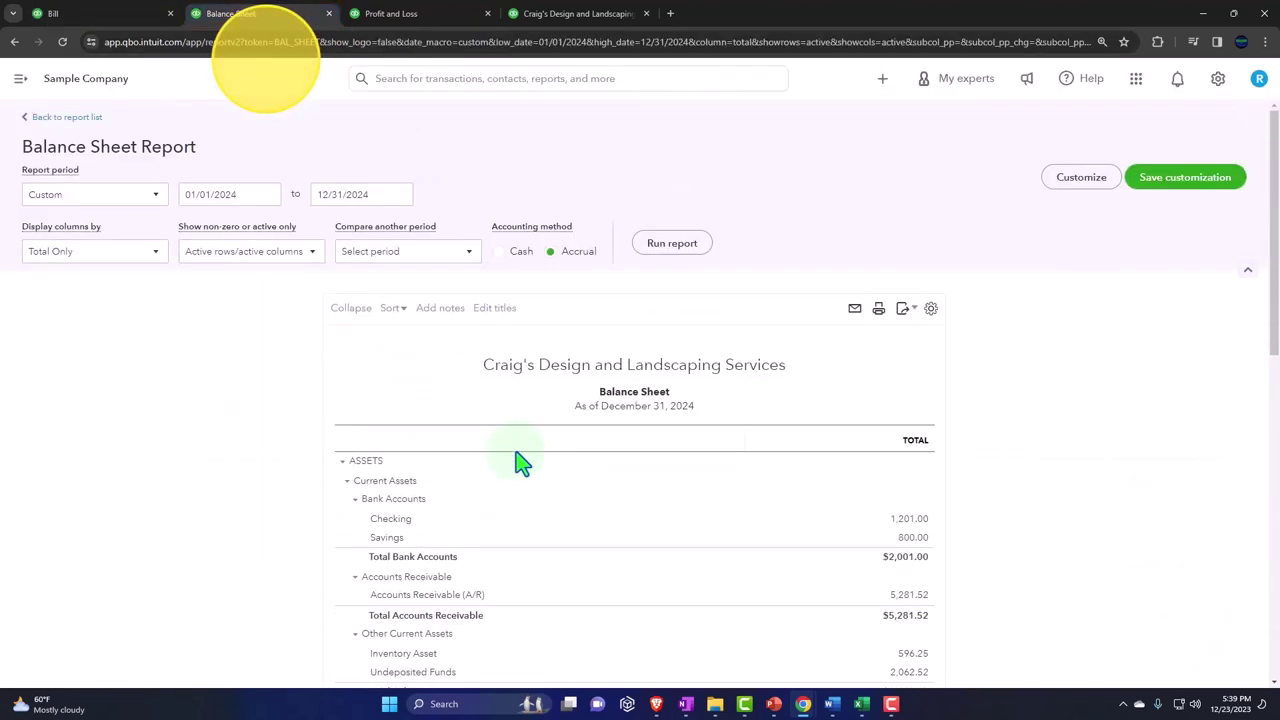
scroll(676, 255, down, 2)
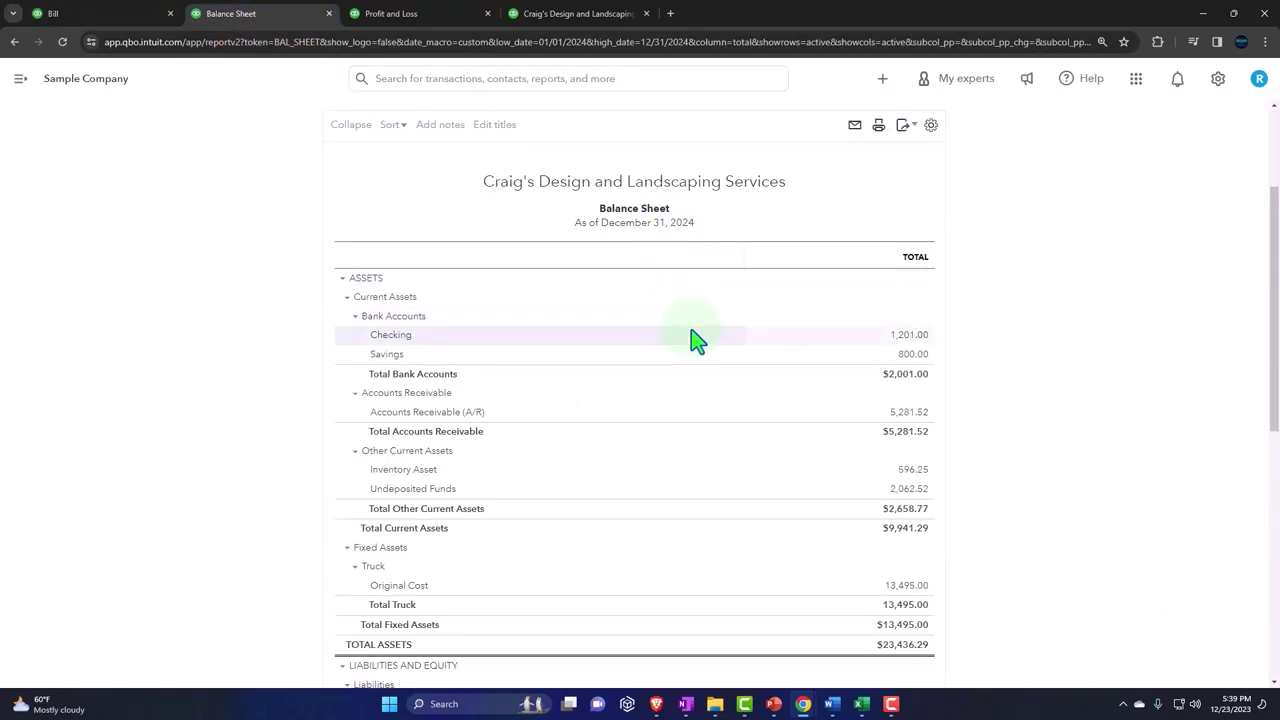
key(ctrl+plus)
key(ctrl+plus)
key(ctrl+plus)
scroll(666, 434, down, 2)
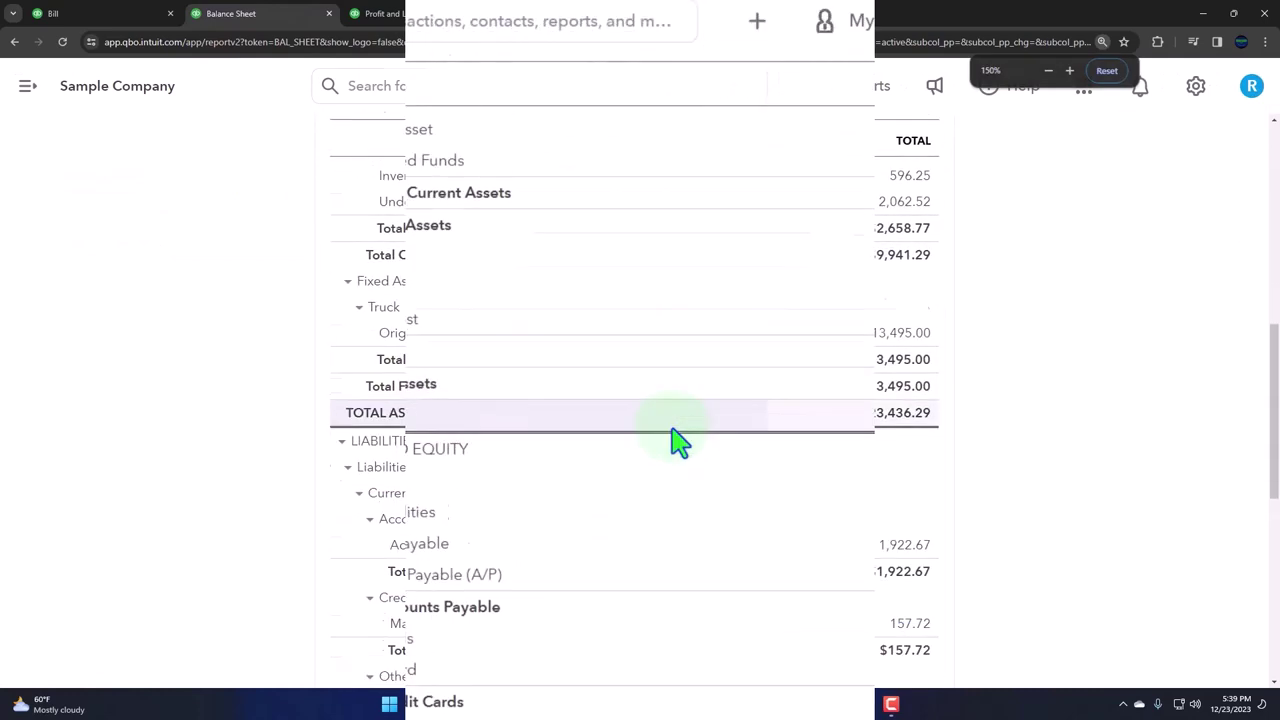
click(912, 484)
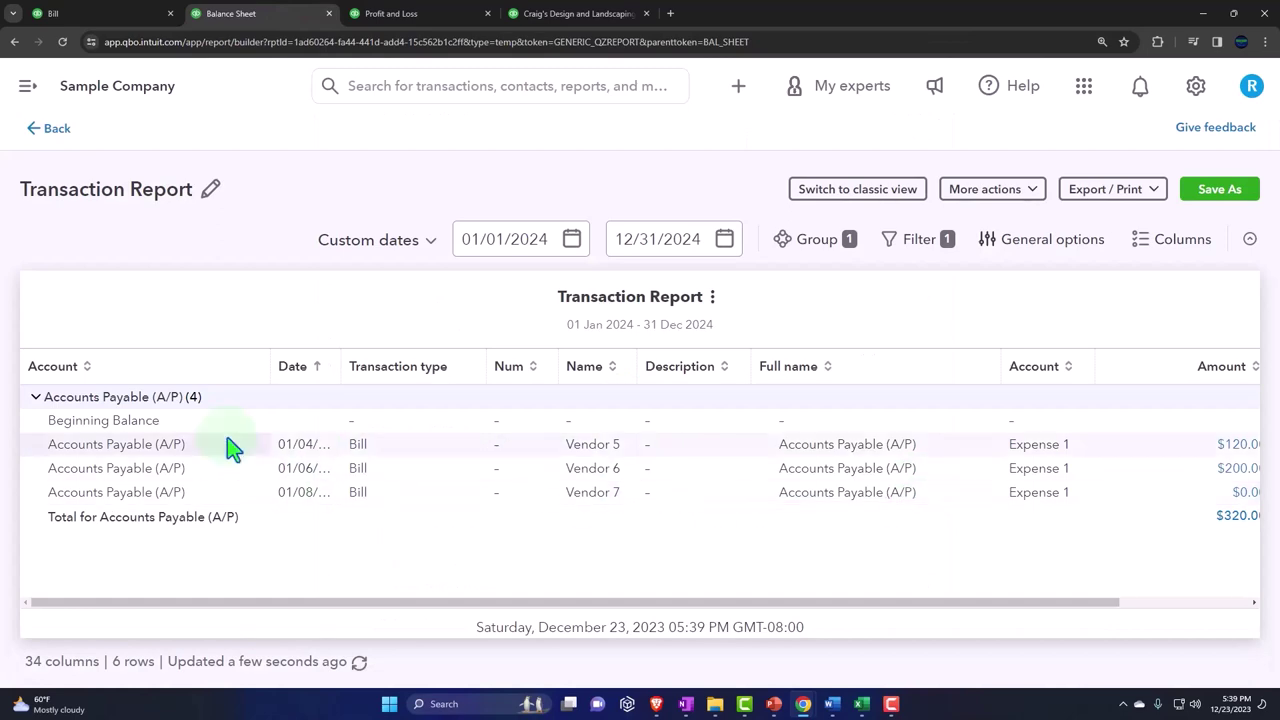
click(55, 129)
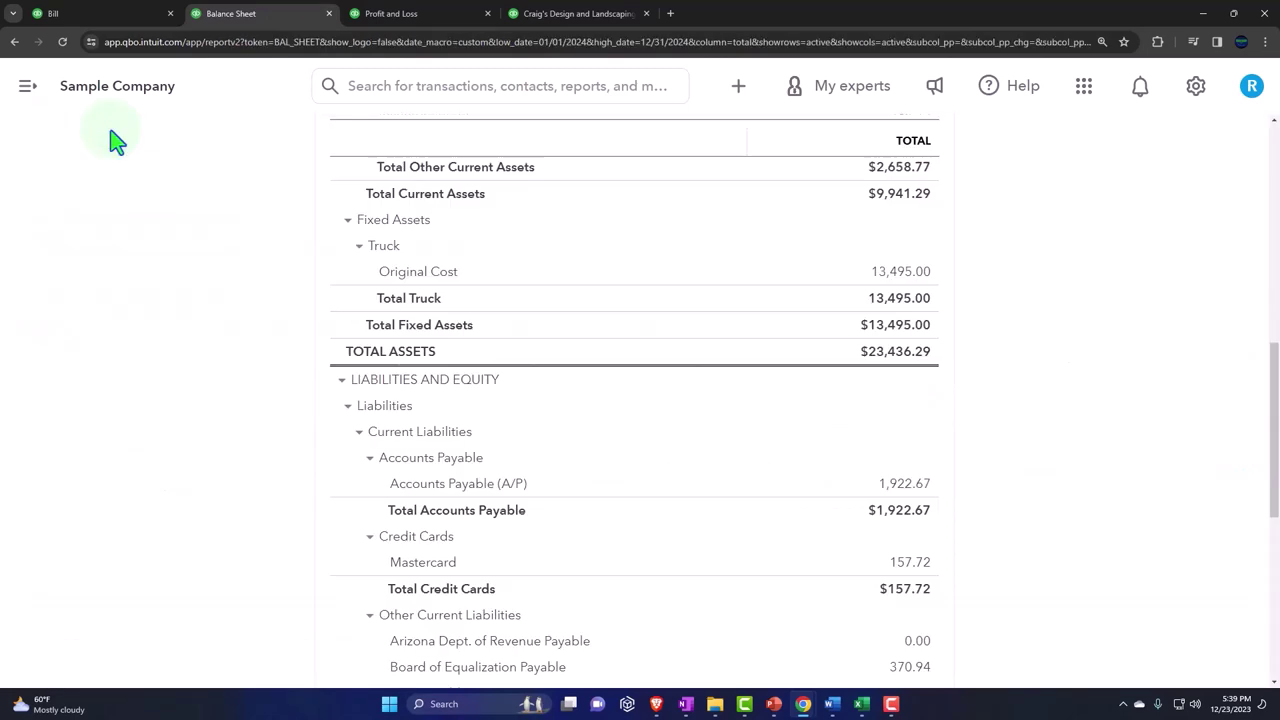
click(390, 13)
Rerun Profit and Loss, review Expense 1's 320.00 bills, then open Balance Sheet Accounts Payable 1,922.67
click(912, 240)
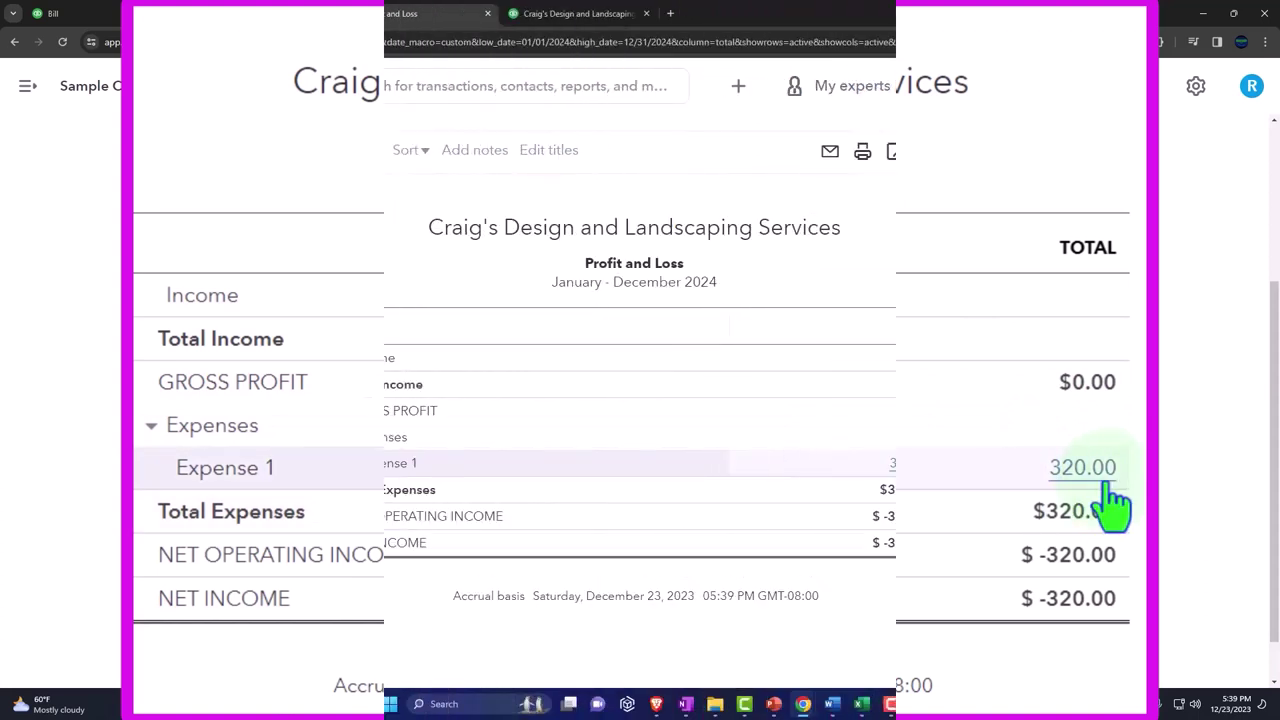
click(918, 470)
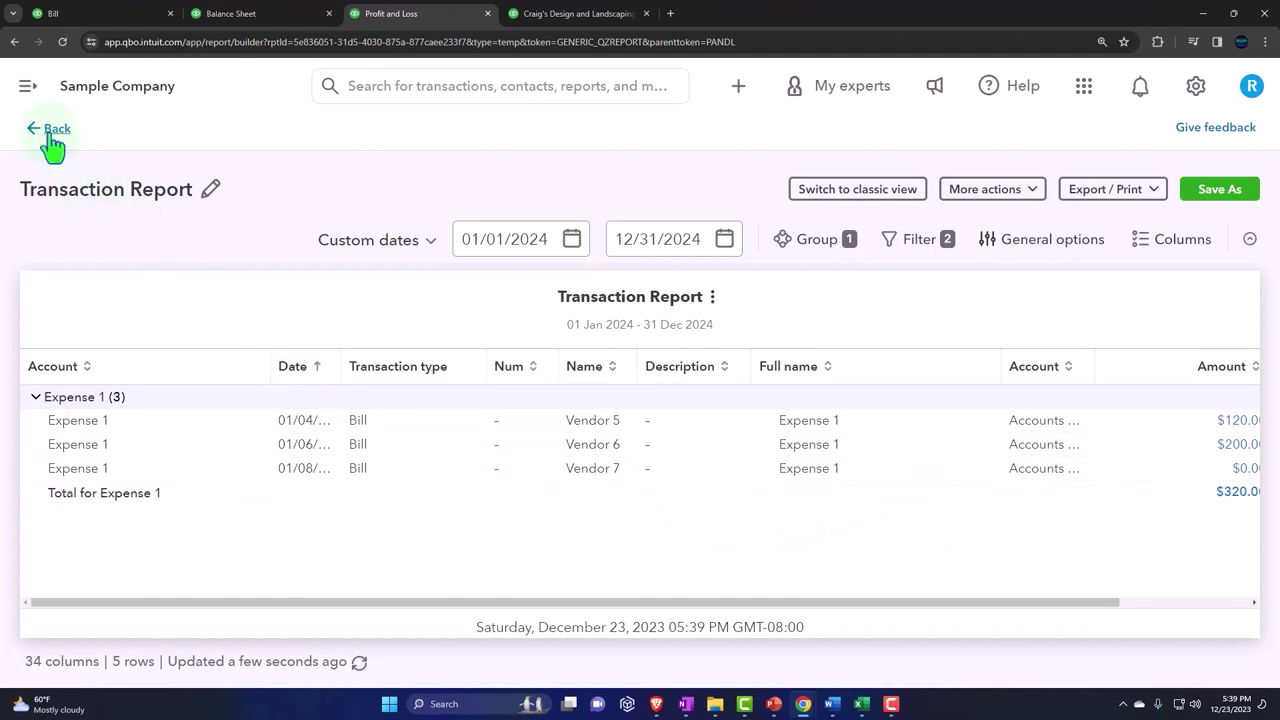
click(52, 130)
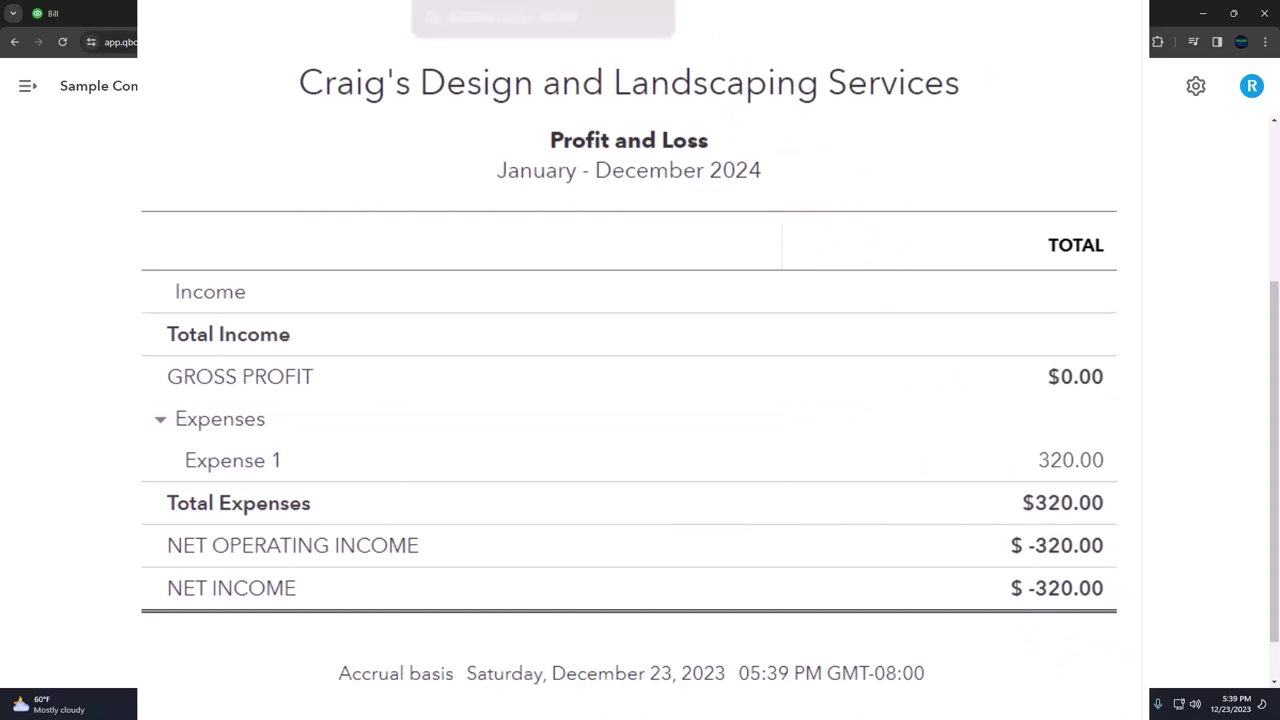
click(271, 13)
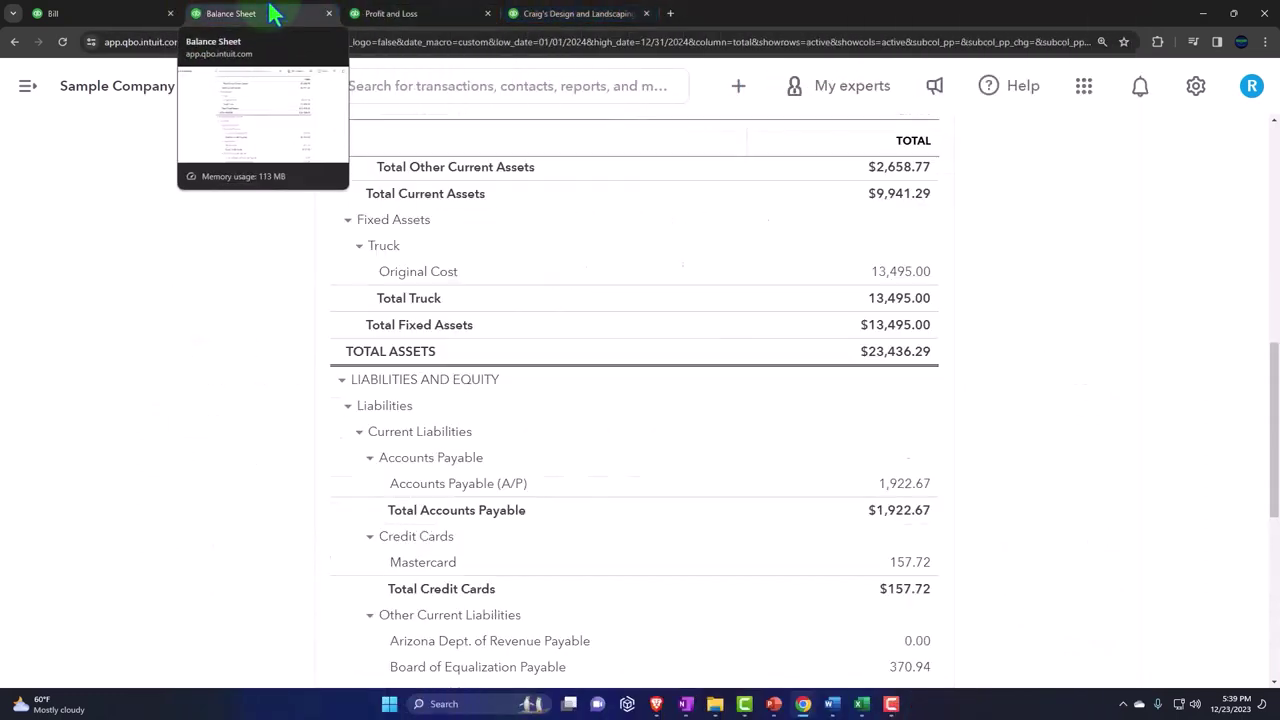
click(885, 491)
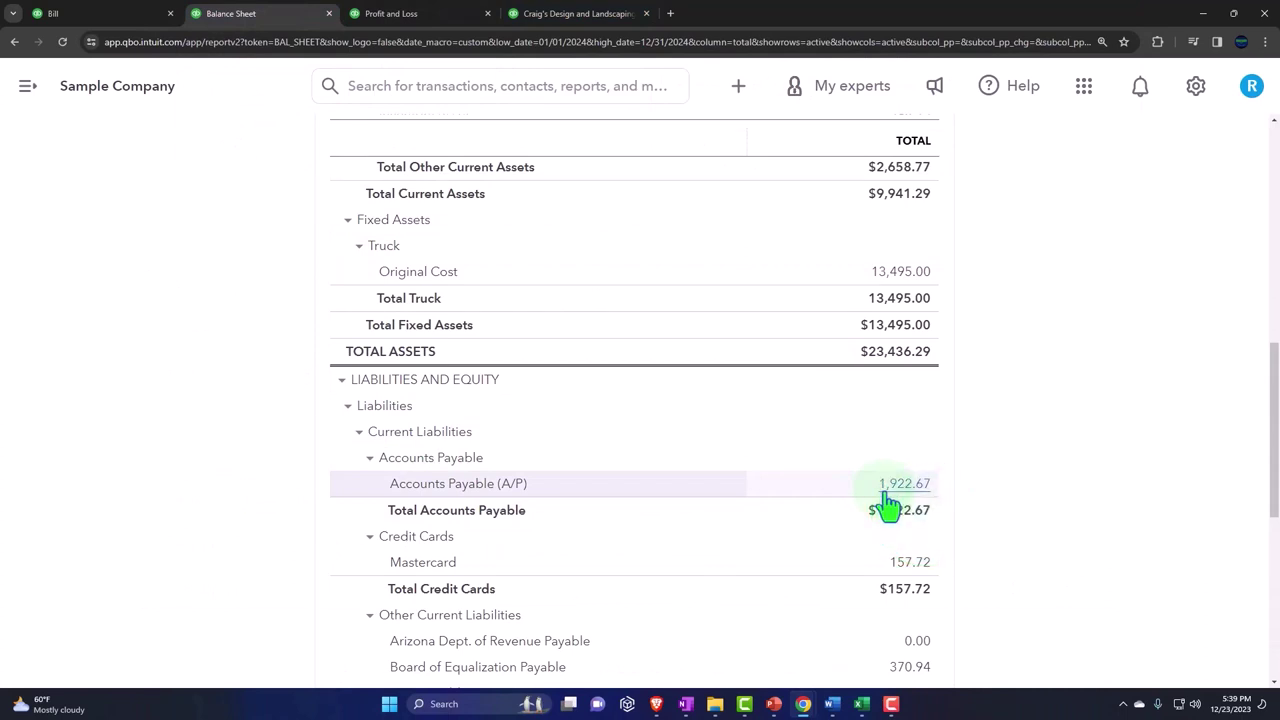
Rerun Vendor Balance Detail and enlarge it to check Vendor 6's $200.00 and the $1,922.67 total
click(592, 16)
scroll(640, 223, up, 3)
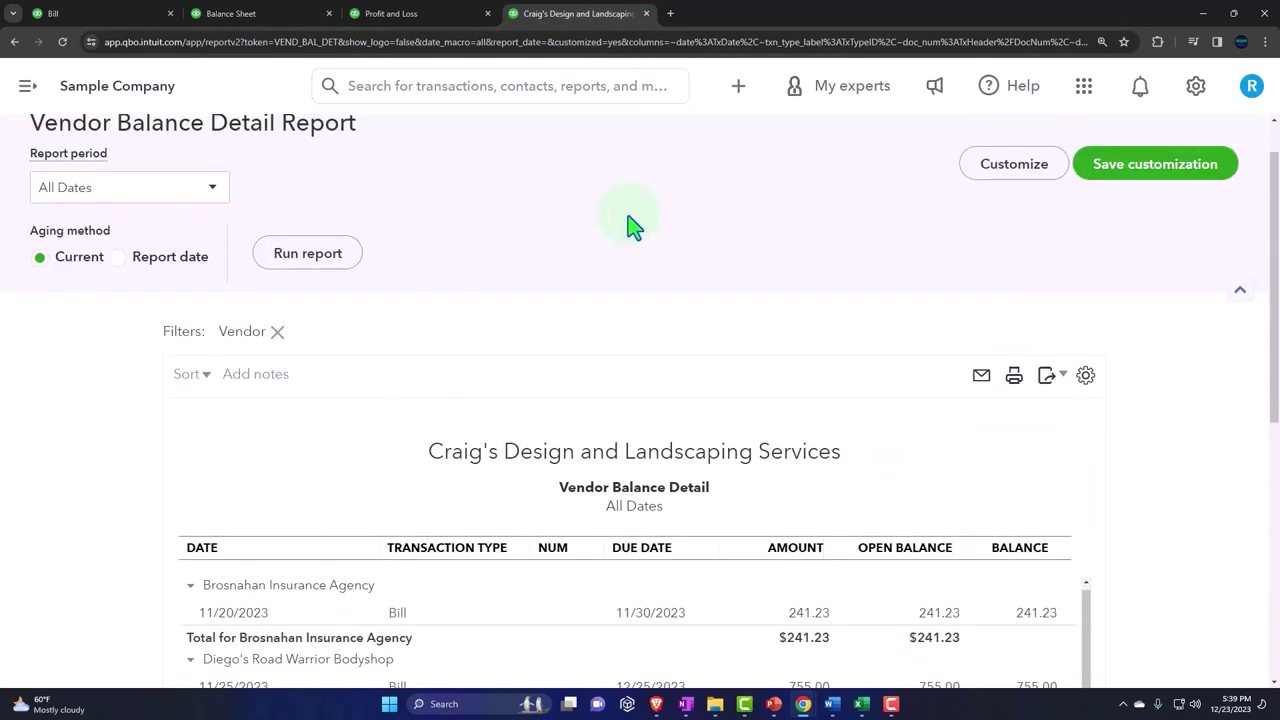
click(308, 253)
scroll(143, 440, down, 8)
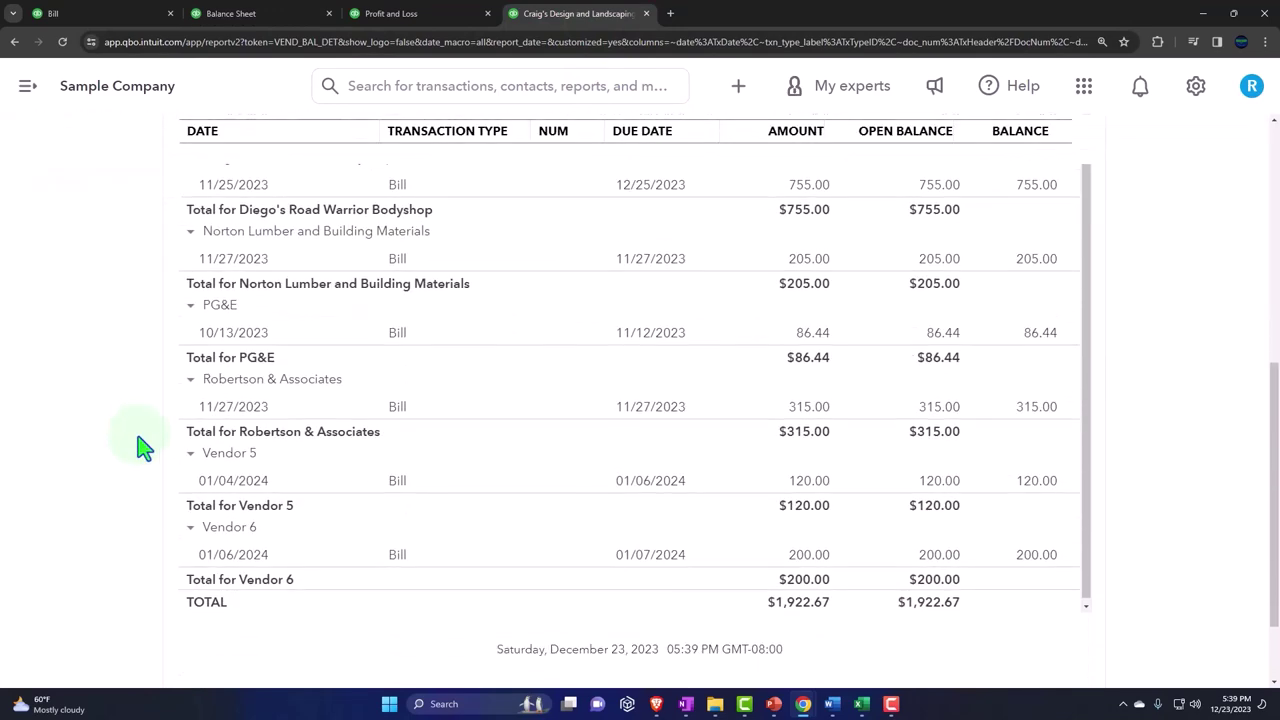
key(ctrl+plus)
key(ctrl+plus)
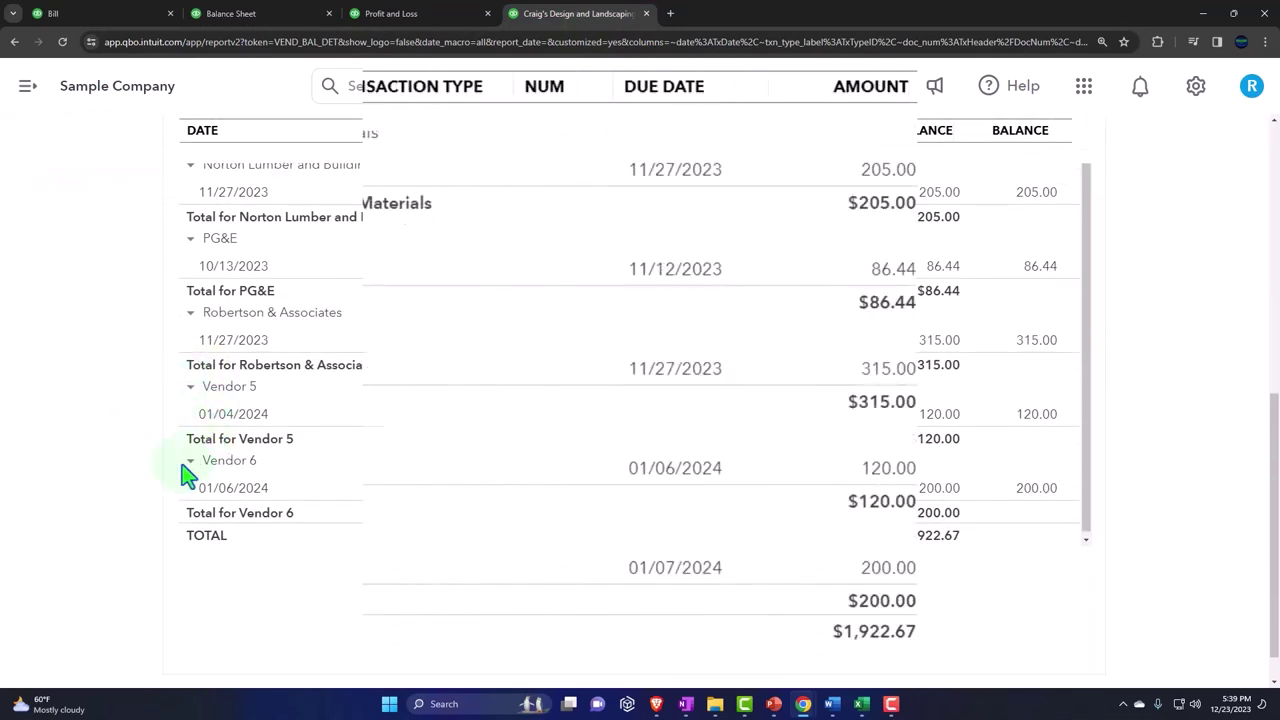